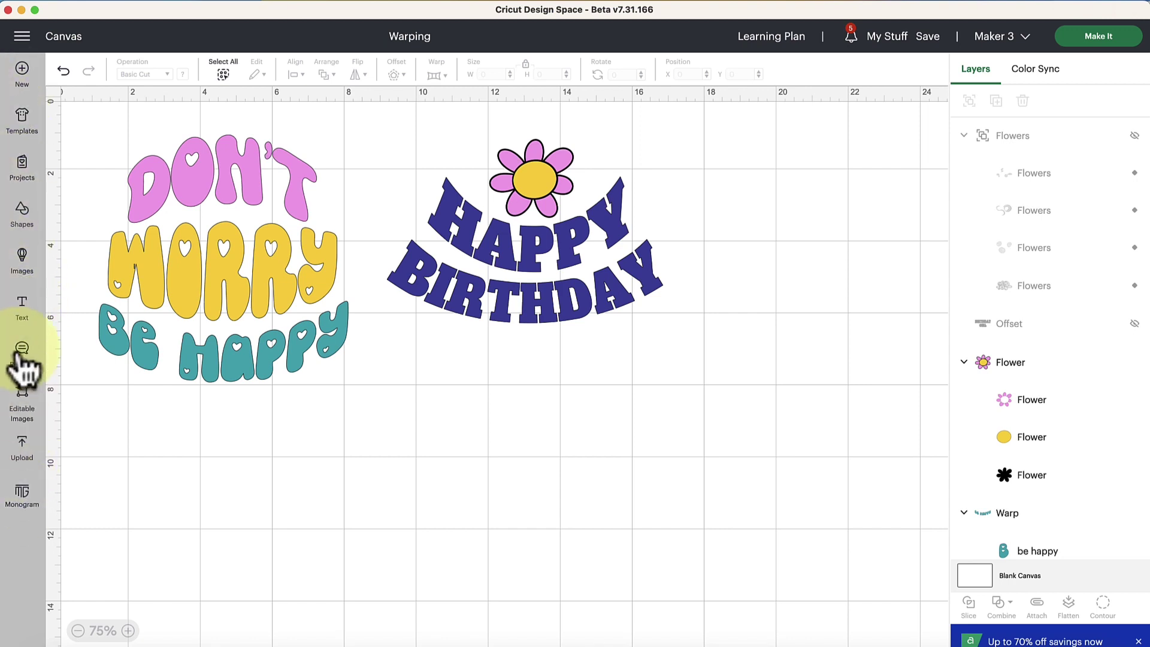
- Add a new text object and move it below the Happy Birthday design
{"action": "left_click", "coordinate": [24, 311]}
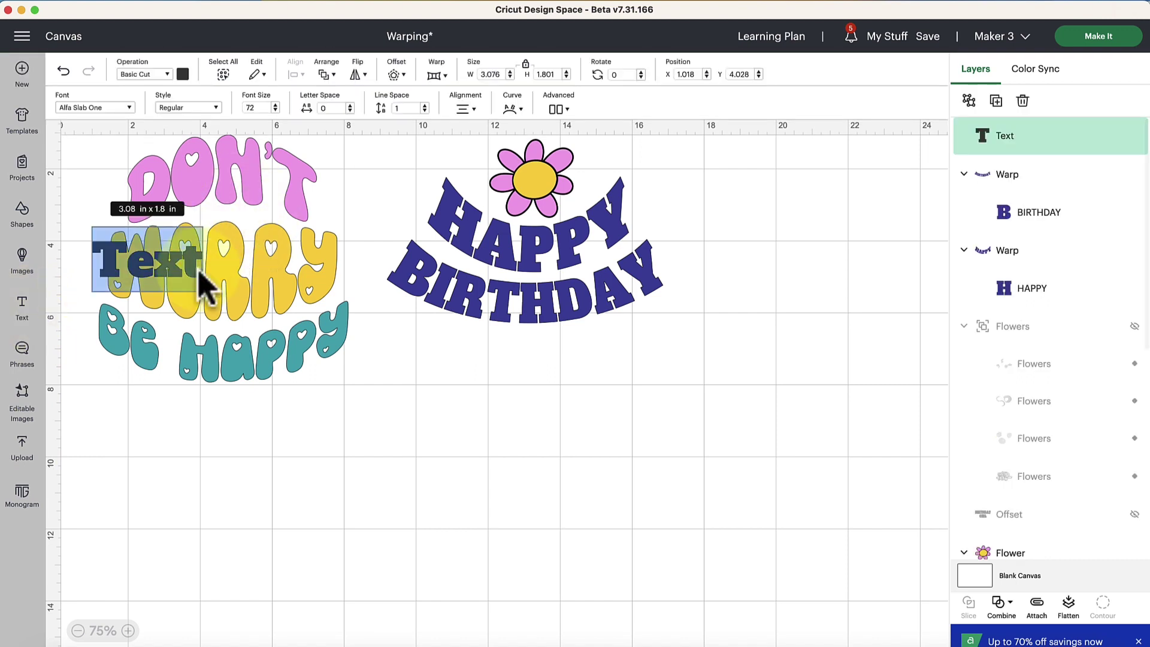
{"action": "left_click", "coordinate": [160, 478]}
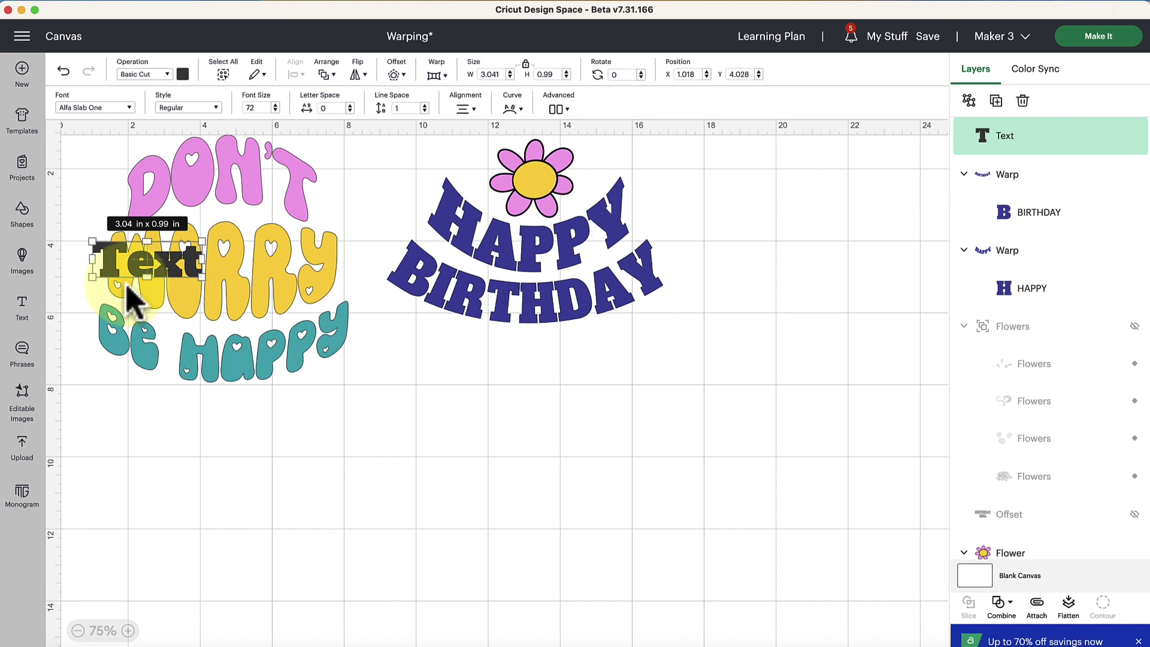
{"action": "left_click_drag", "start_coordinate": [115, 257], "coordinate": [647, 412]}
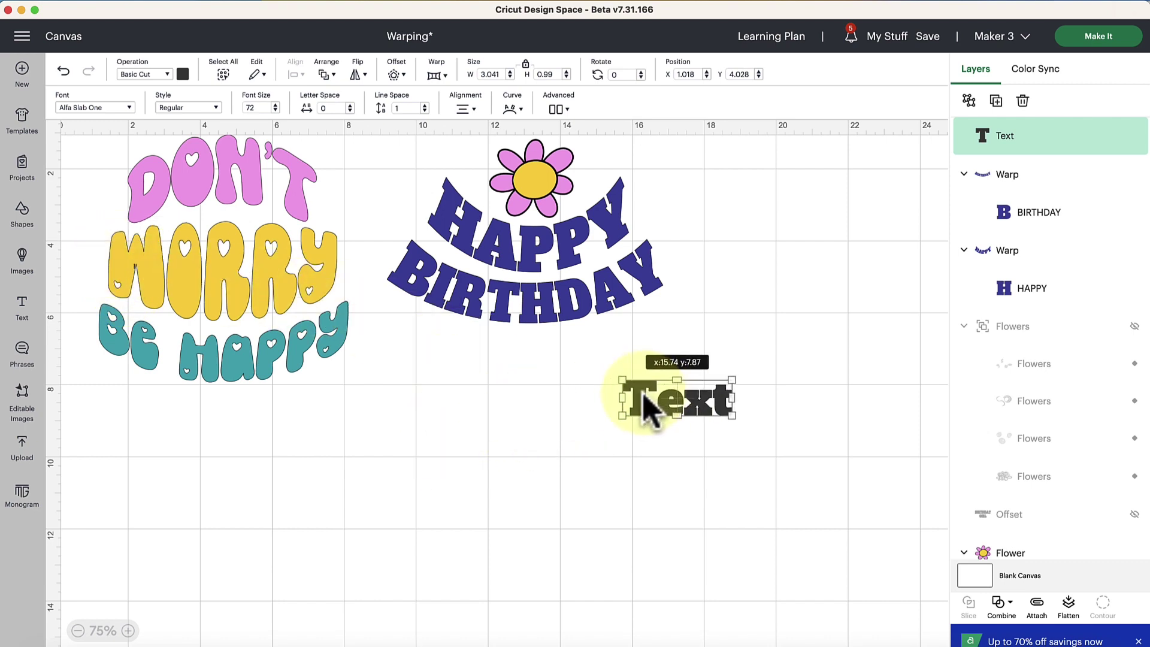
- Replace the placeholder word with 'BE KIND' and nudge it into position
{"action": "double_click", "coordinate": [657, 417]}
{"action": "left_click", "coordinate": [663, 423]}
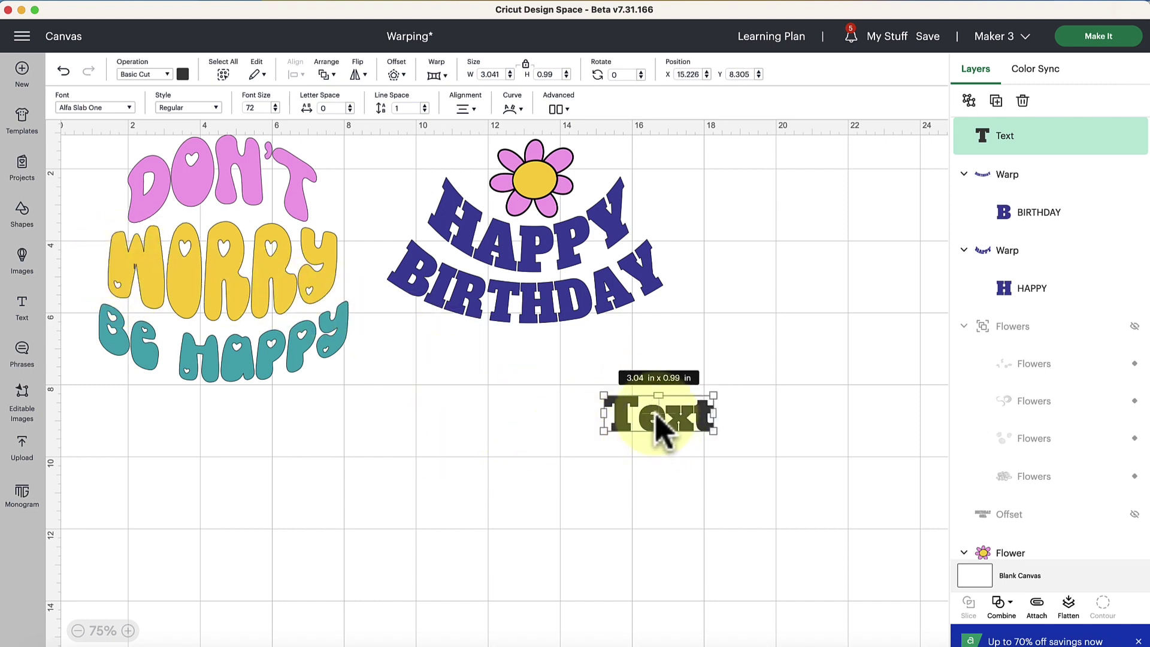
{"action": "double_click", "coordinate": [650, 424]}
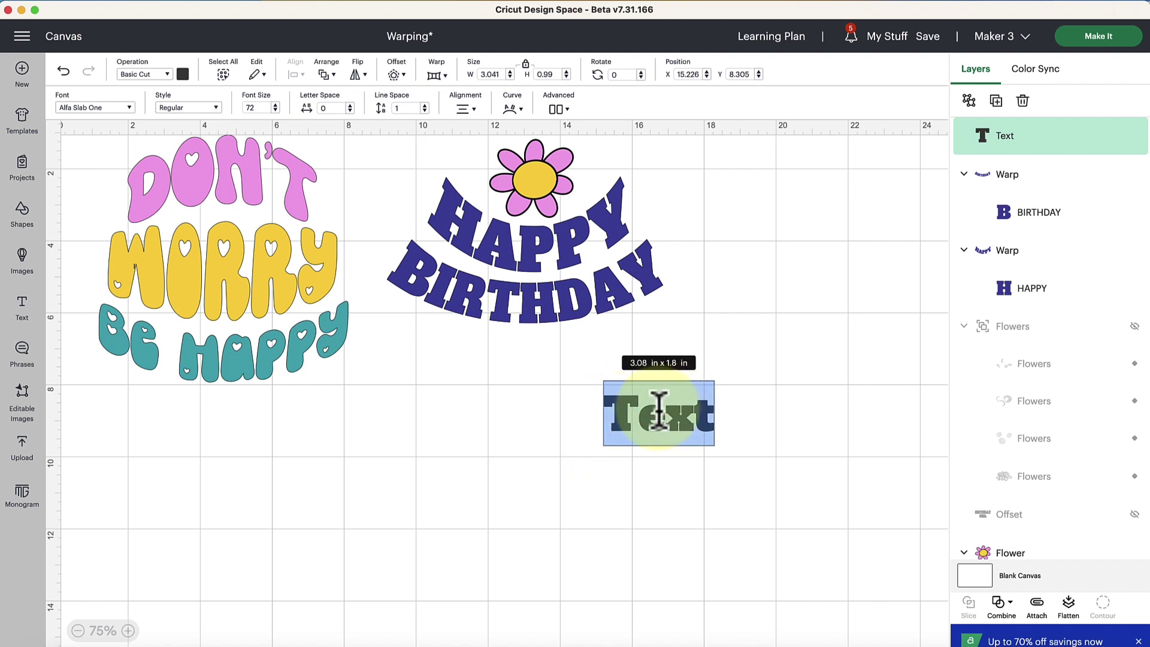
{"action": "type", "text": "Be"}
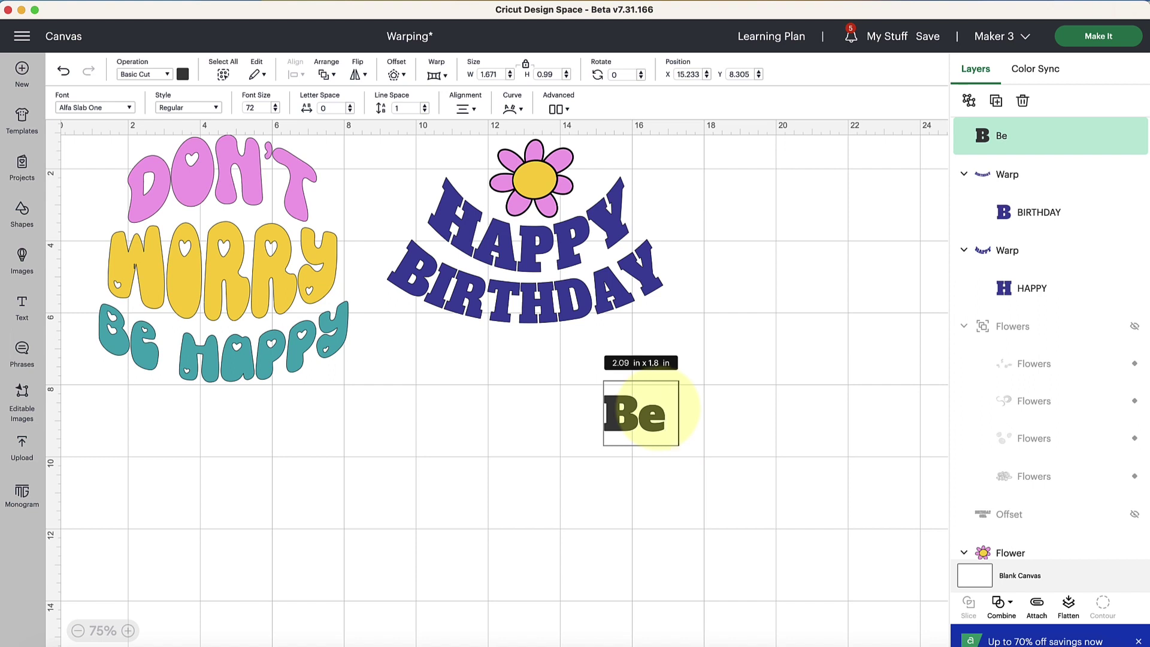
{"action": "key", "text": "BackSpace"}
{"action": "key", "text": "BackSpace"}
{"action": "key", "text": "BackSpace"}
{"action": "type", "text": "B"}
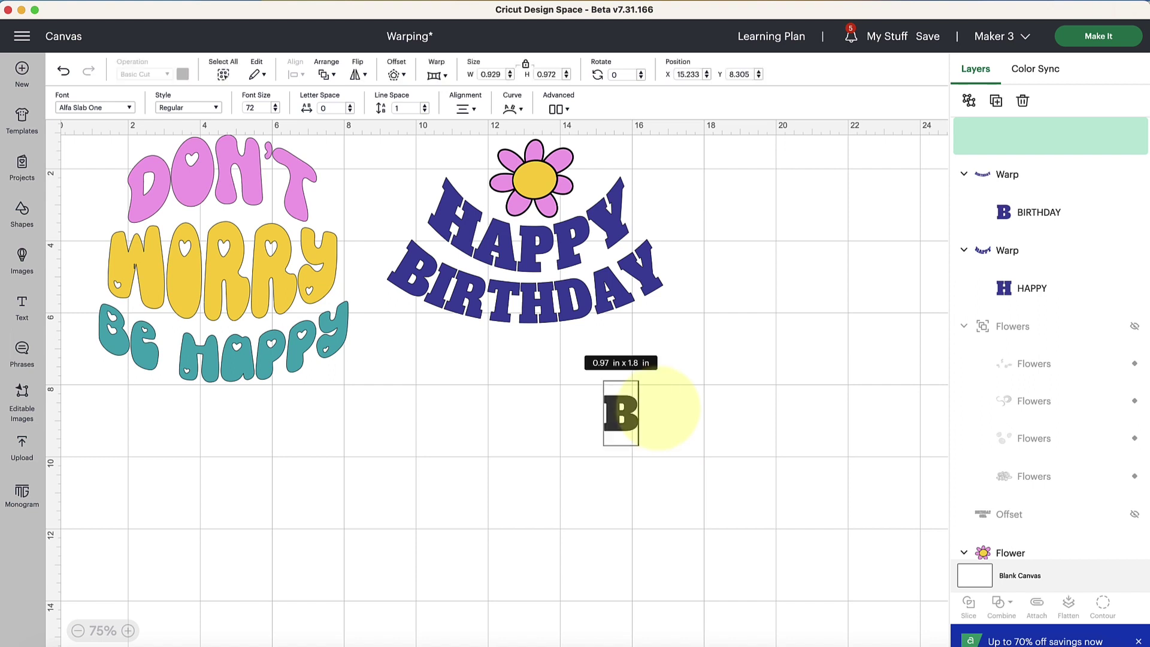
{"action": "type", "text": "E KIND"}
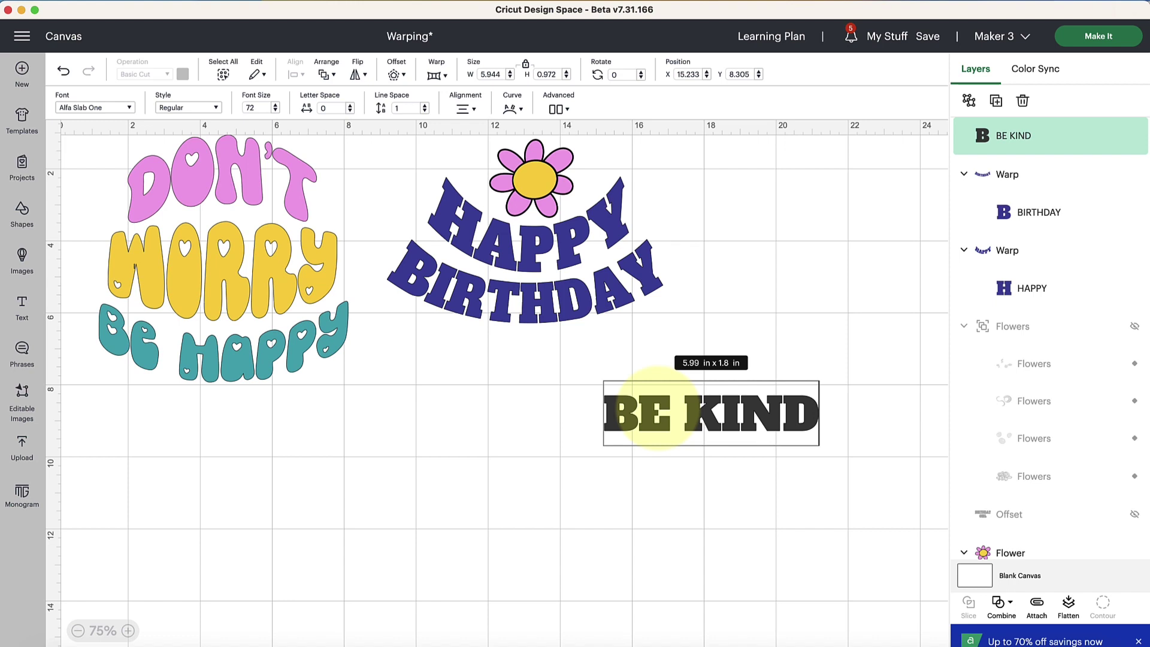
{"action": "left_click", "coordinate": [778, 501]}
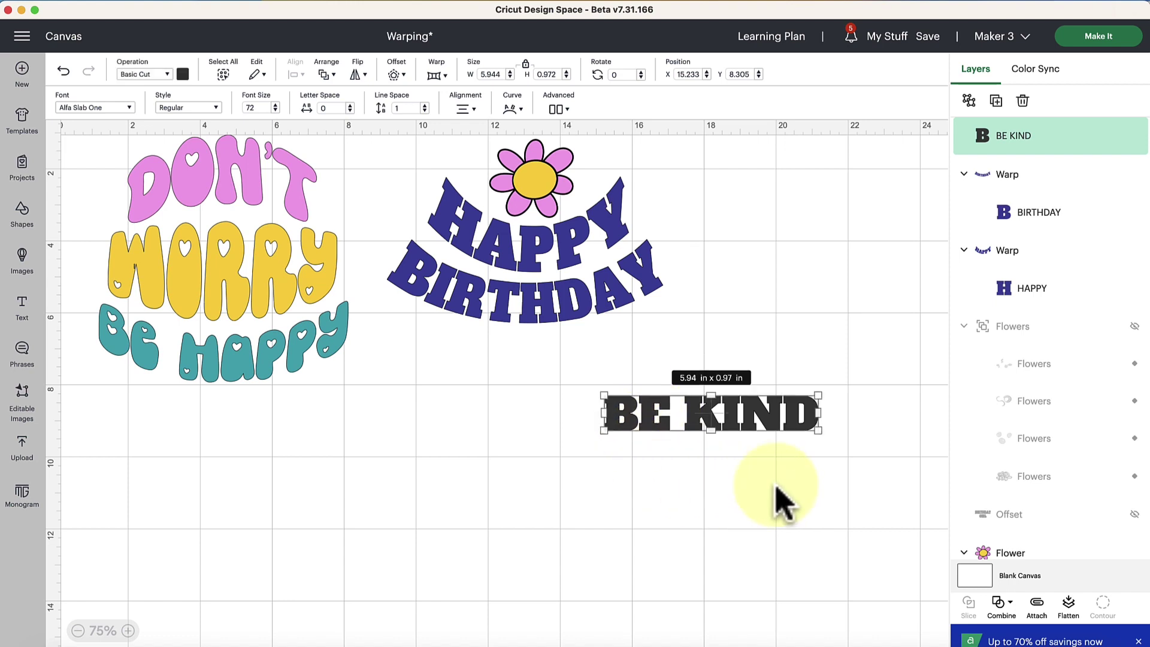
{"action": "left_click_drag", "start_coordinate": [762, 428], "coordinate": [719, 428]}
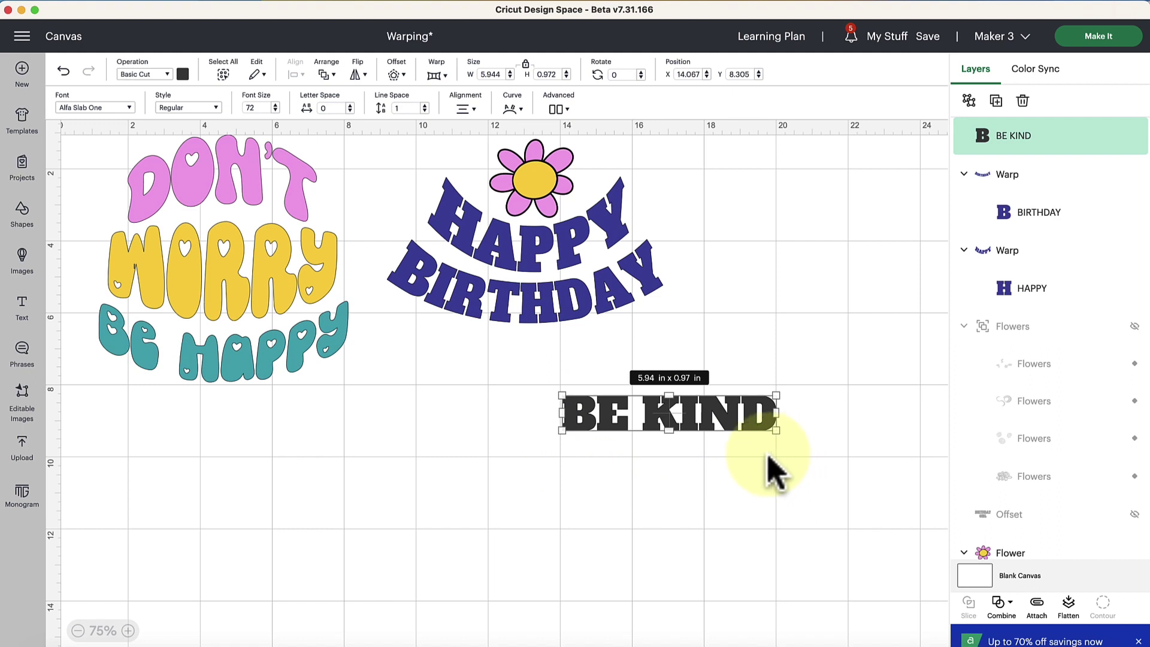
{"action": "left_click_drag", "start_coordinate": [689, 416], "coordinate": [707, 424]}
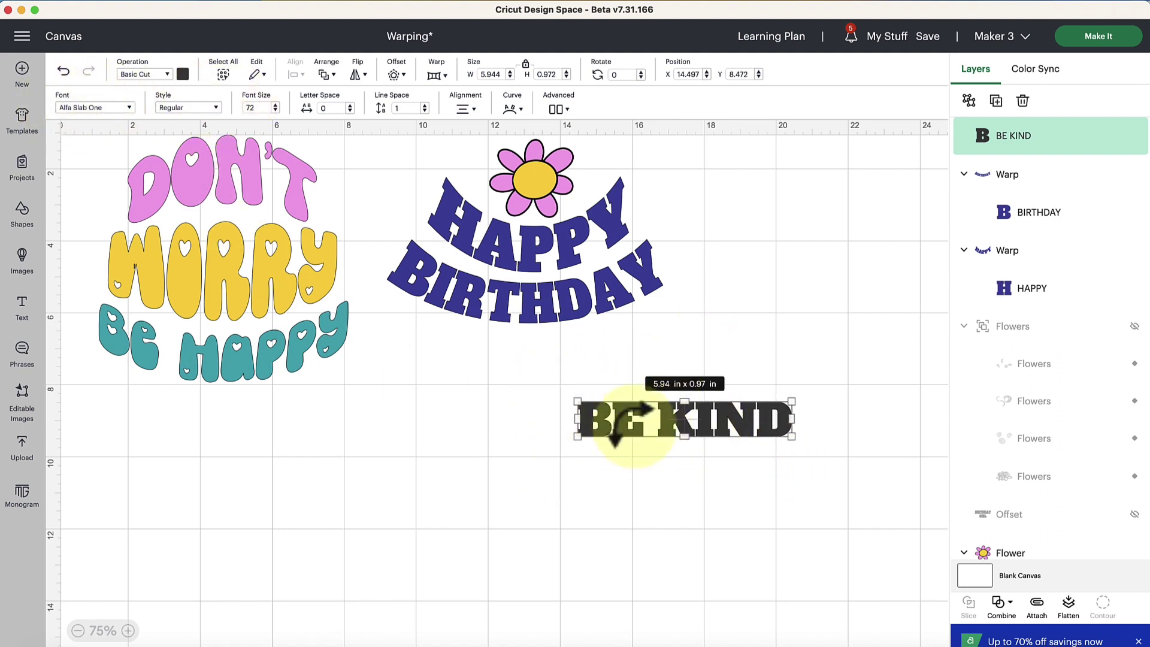
- Search fonts for 'creative' and apply CreativeVintage to BE KIND, about 5.61 × 0.88 in
{"action": "left_click", "coordinate": [78, 108]}
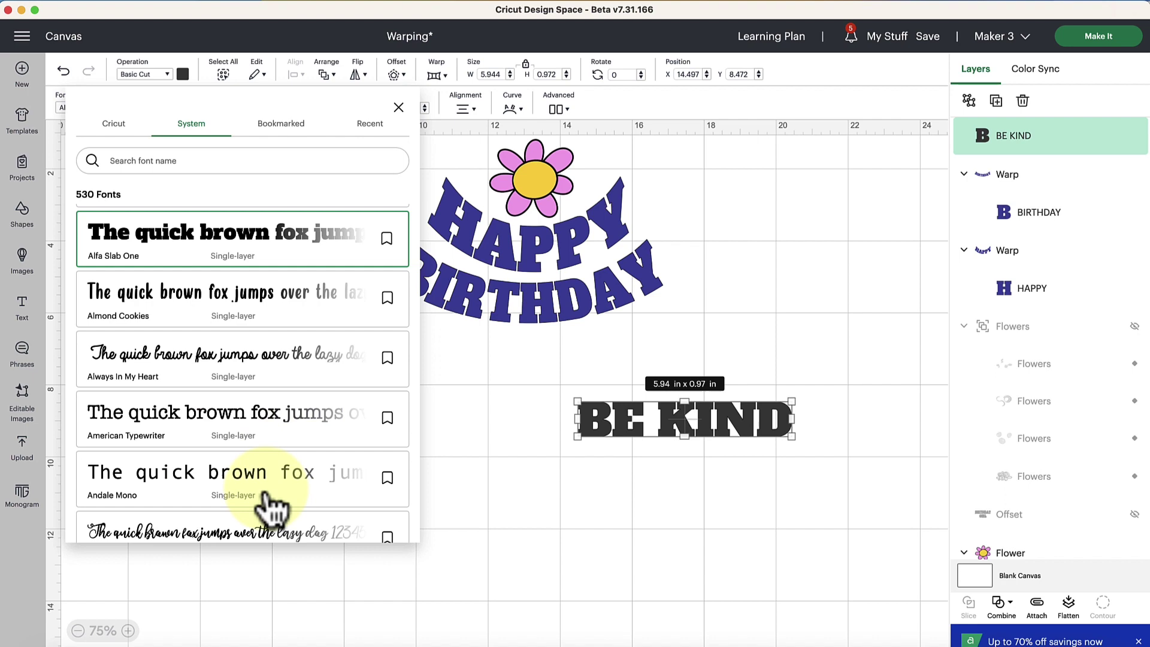
{"action": "scroll", "coordinate": [267, 508], "scroll_direction": "down", "scroll_amount": 2}
{"action": "scroll", "coordinate": [268, 508], "scroll_direction": "down", "scroll_amount": 3}
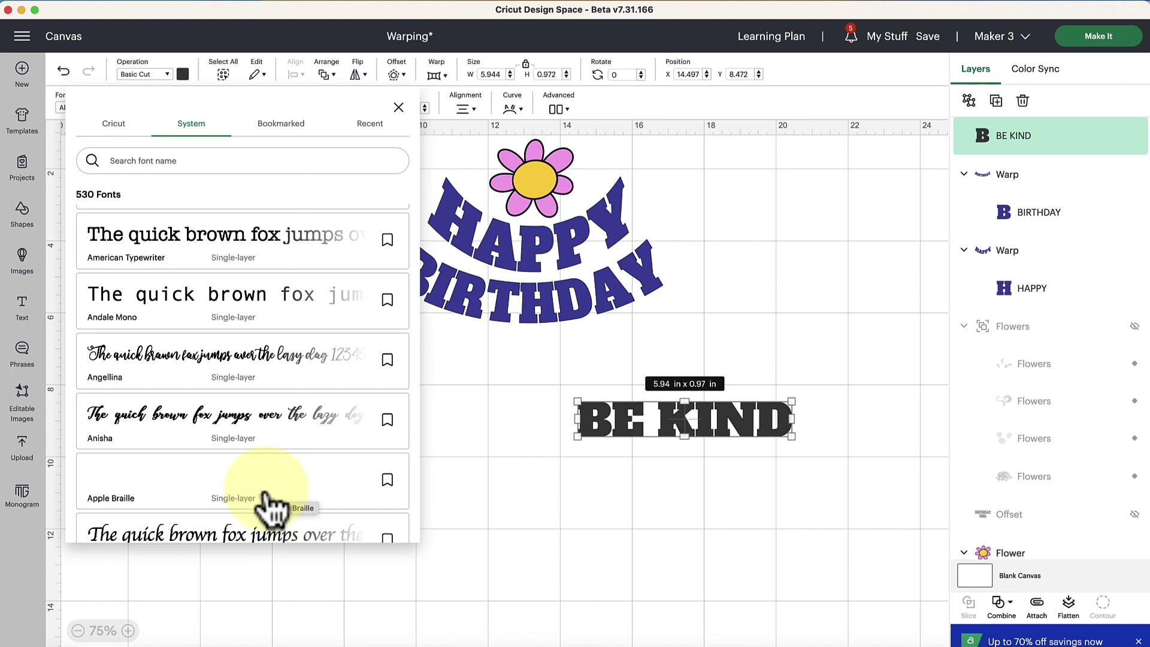
{"action": "scroll", "coordinate": [268, 508], "scroll_direction": "down", "scroll_amount": 10}
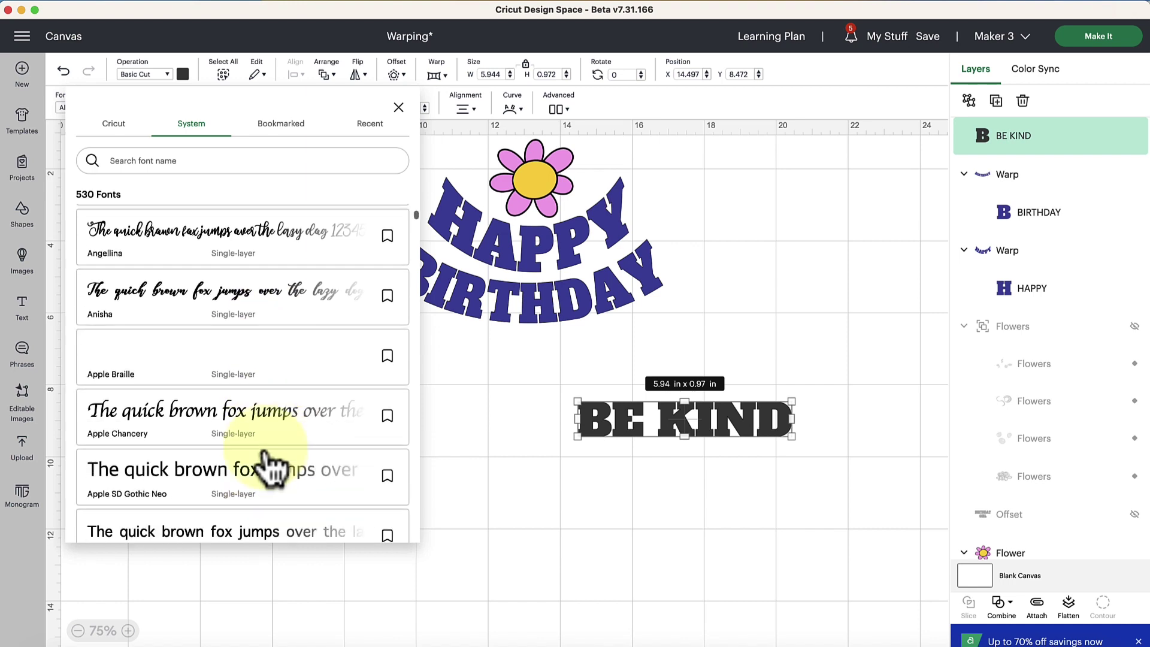
{"action": "scroll", "coordinate": [268, 464], "scroll_direction": "down", "scroll_amount": 4}
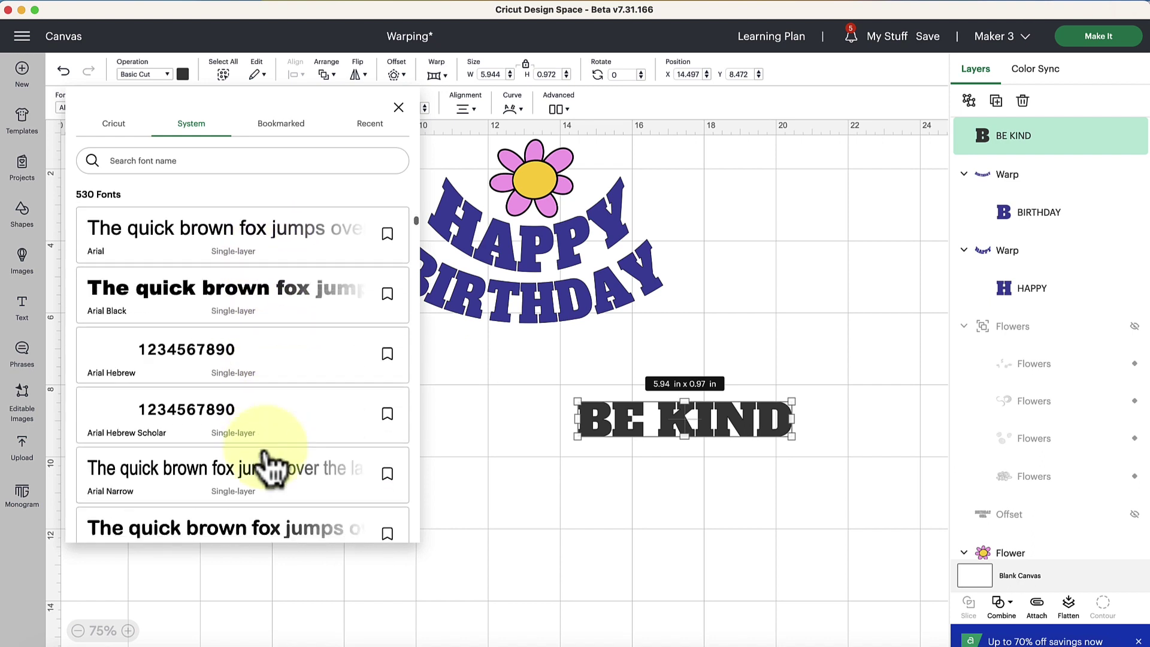
{"action": "left_click", "coordinate": [154, 161]}
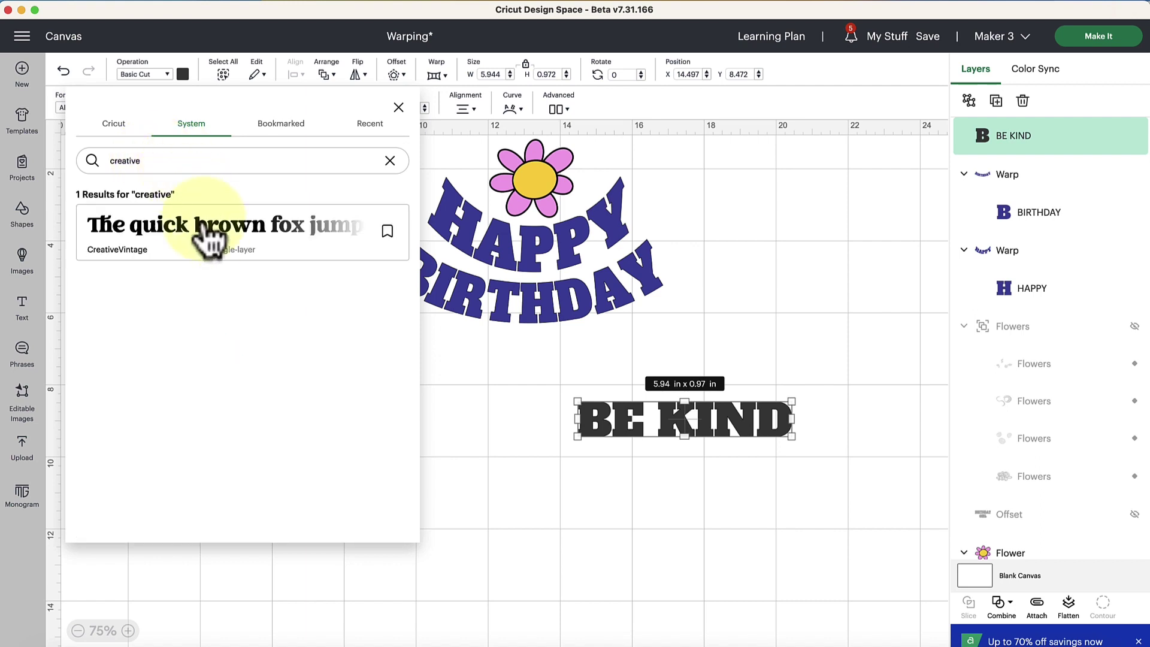
{"action": "left_click", "coordinate": [178, 247]}
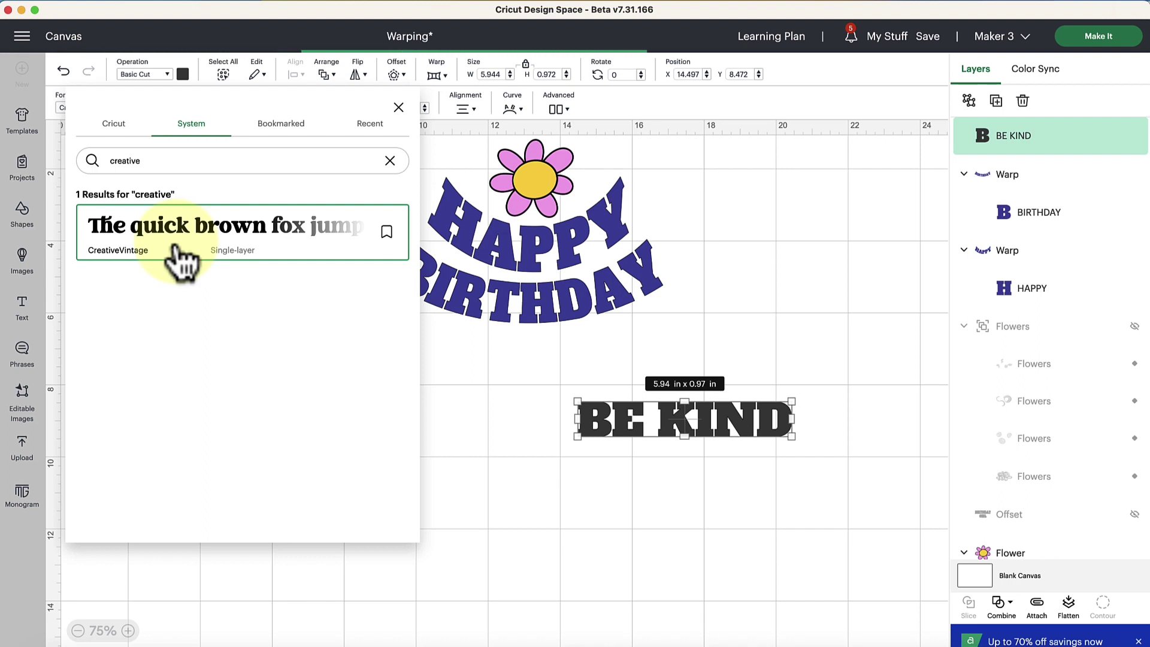
{"action": "left_click", "coordinate": [527, 470]}
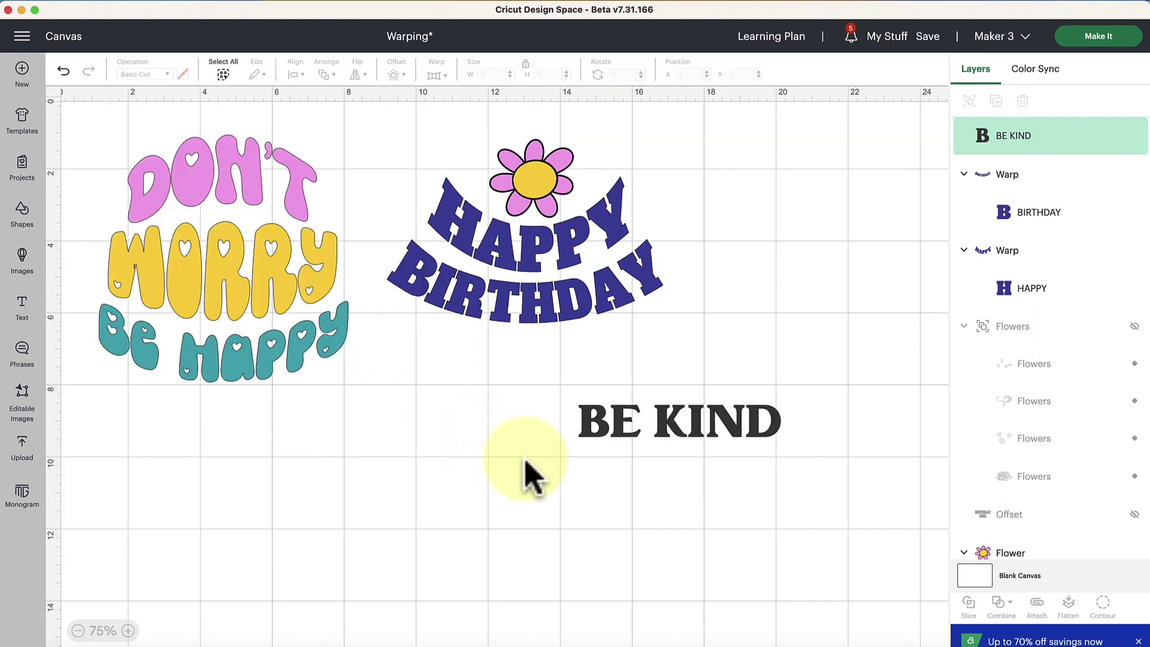
- Color the BE KIND text purple
{"action": "left_click", "coordinate": [737, 431]}
{"action": "left_click", "coordinate": [183, 75]}
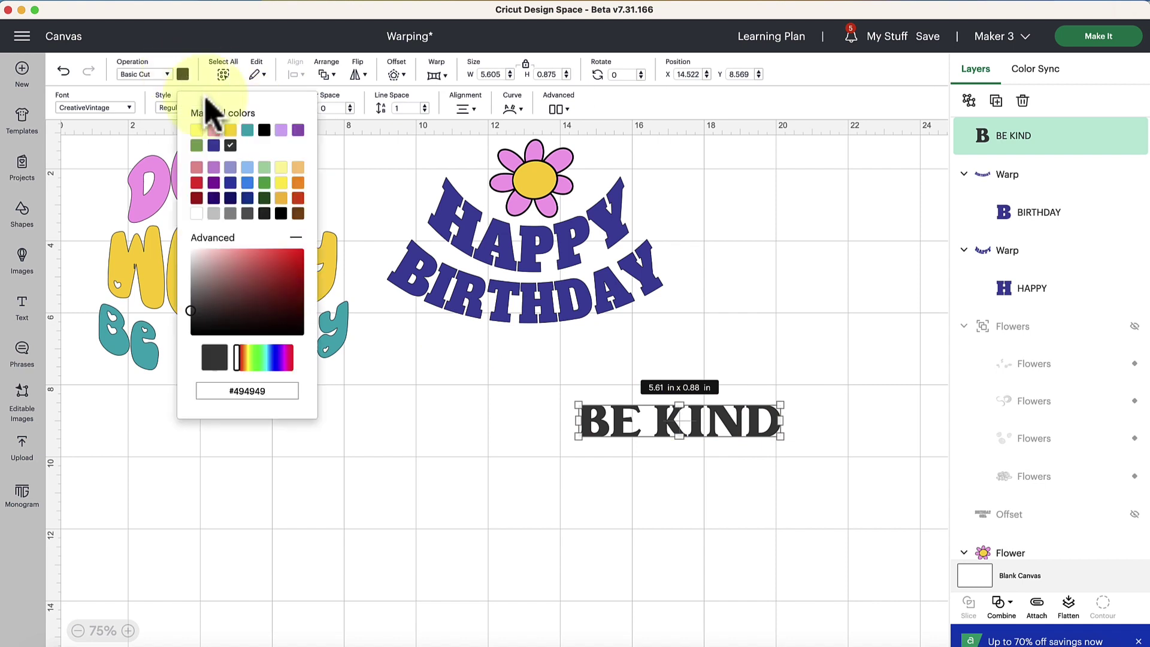
{"action": "left_click", "coordinate": [298, 130]}
{"action": "left_click", "coordinate": [506, 467]}
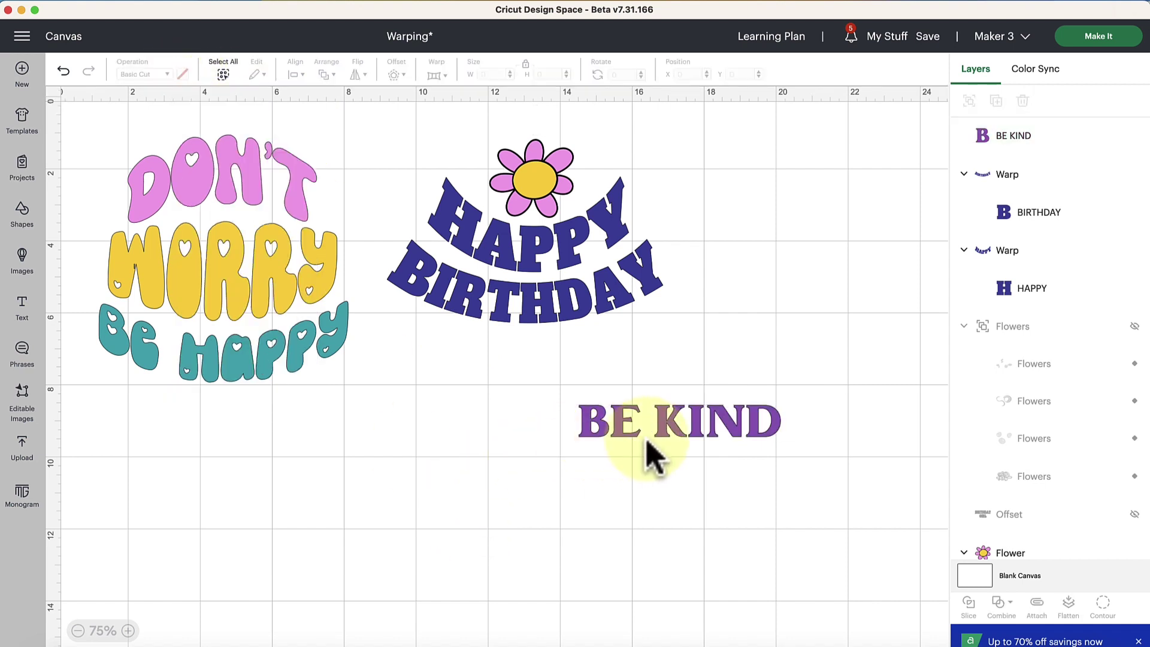
- Enlarge BE KIND to about 12.32 × 1.92 in and move it up under Happy Birthday
{"action": "left_click", "coordinate": [771, 430]}
{"action": "left_click_drag", "start_coordinate": [776, 434], "coordinate": [885, 476]}
{"action": "mouse_move", "coordinate": [807, 453]}
{"action": "left_mouse_down"}
{"action": "mouse_move", "coordinate": [821, 483]}
{"action": "mouse_move", "coordinate": [813, 473]}
{"action": "left_mouse_up"}
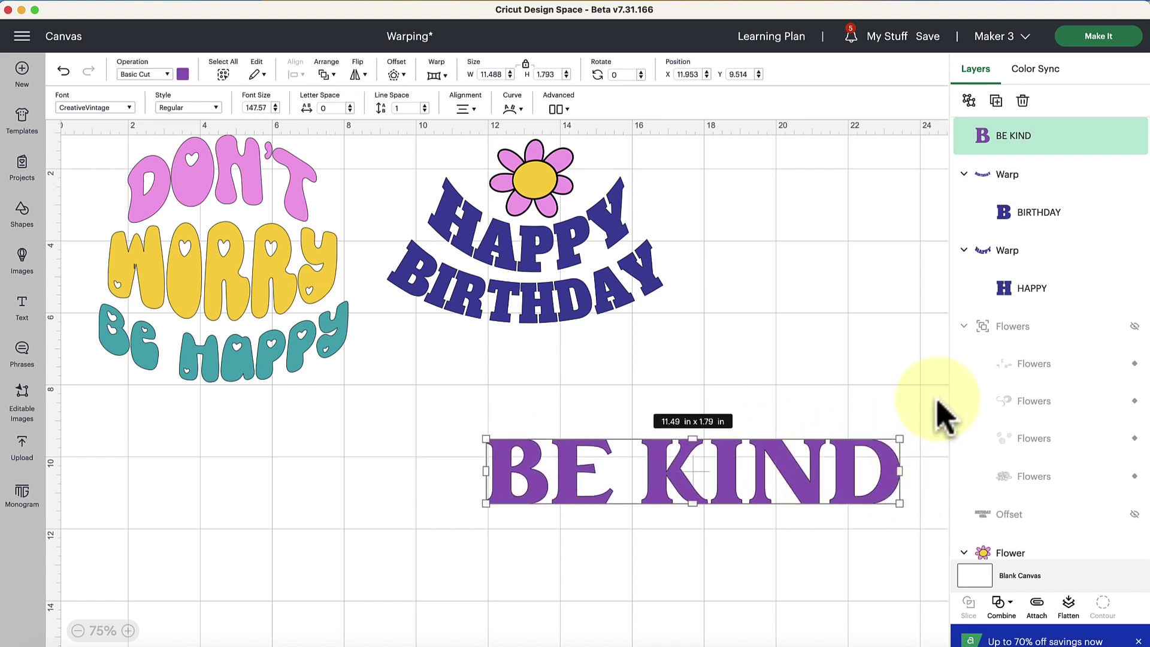
{"action": "left_click_drag", "start_coordinate": [900, 440], "coordinate": [930, 434]}
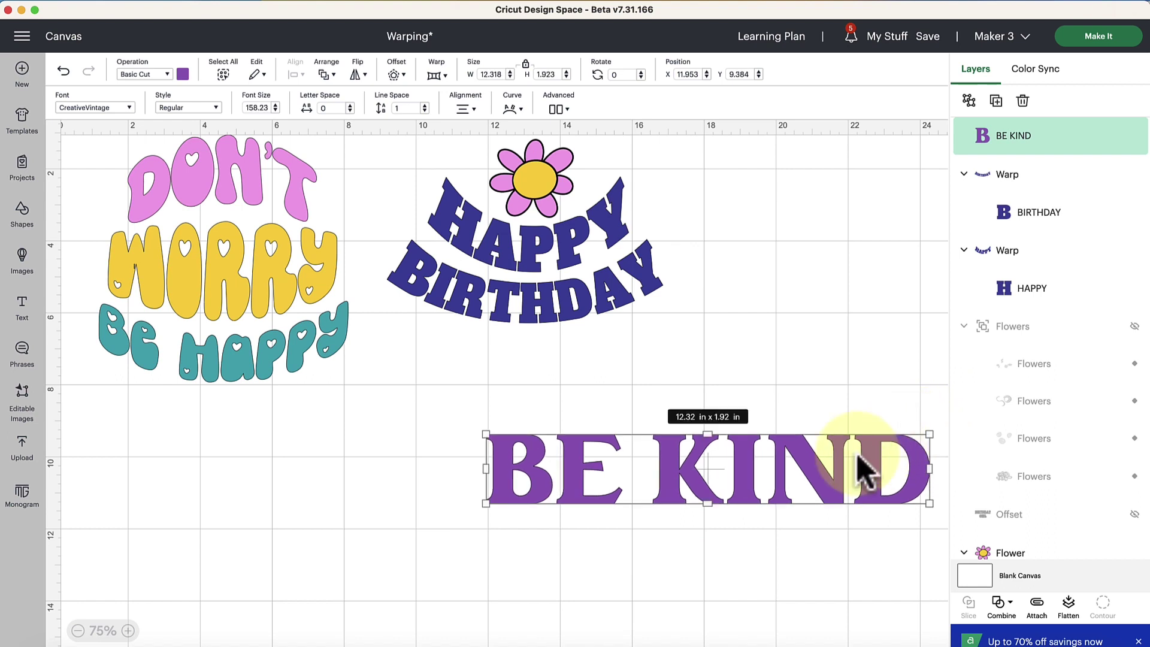
{"action": "left_click_drag", "start_coordinate": [865, 470], "coordinate": [817, 483]}
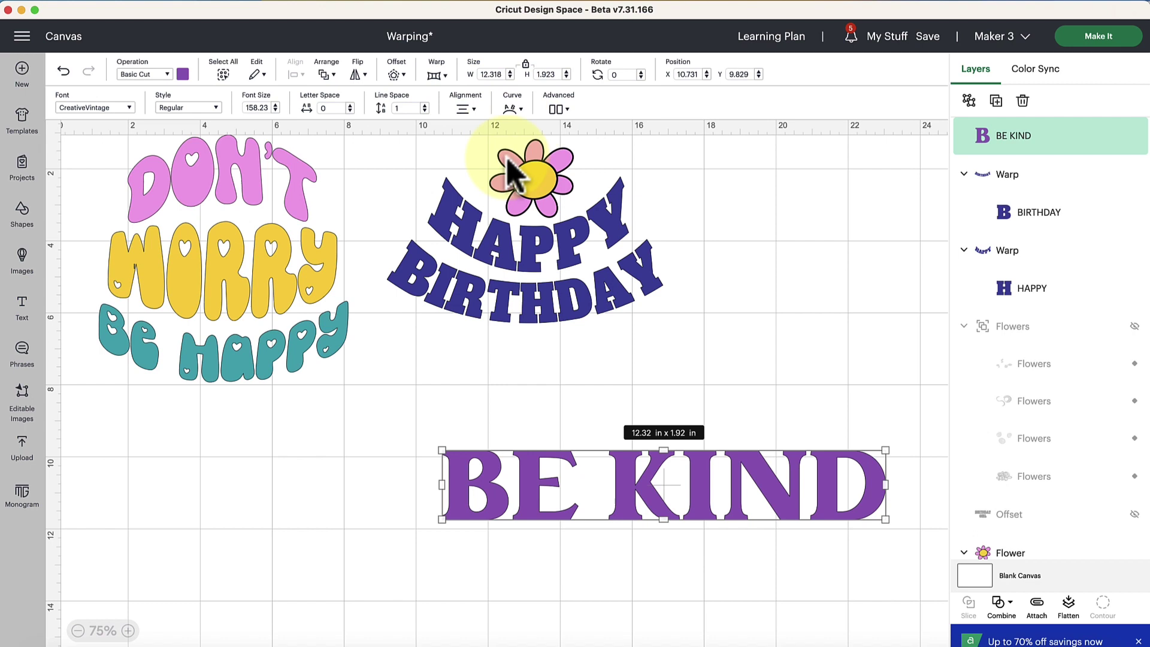
{"action": "left_click_drag", "start_coordinate": [560, 501], "coordinate": [559, 423]}
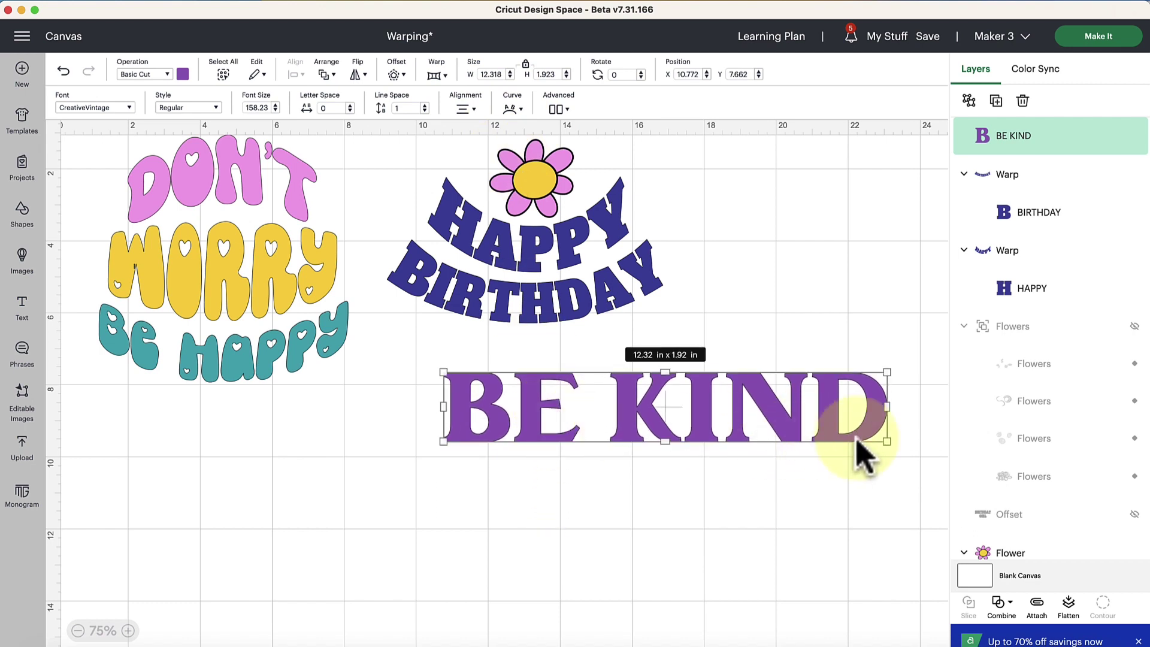
- Add a second line reading BE KIND in capitals under the first
{"action": "left_click_drag", "start_coordinate": [886, 407], "coordinate": [886, 437]}
{"action": "double_click", "coordinate": [876, 424]}
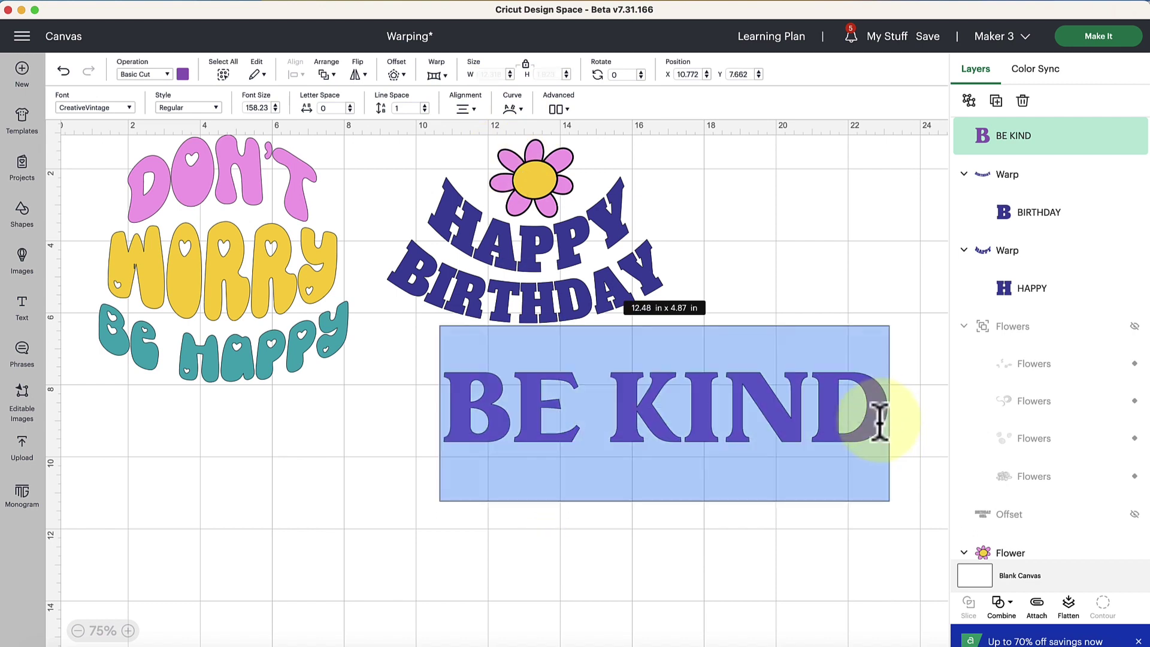
{"action": "left_click", "coordinate": [885, 413]}
{"action": "key", "text": "Return"}
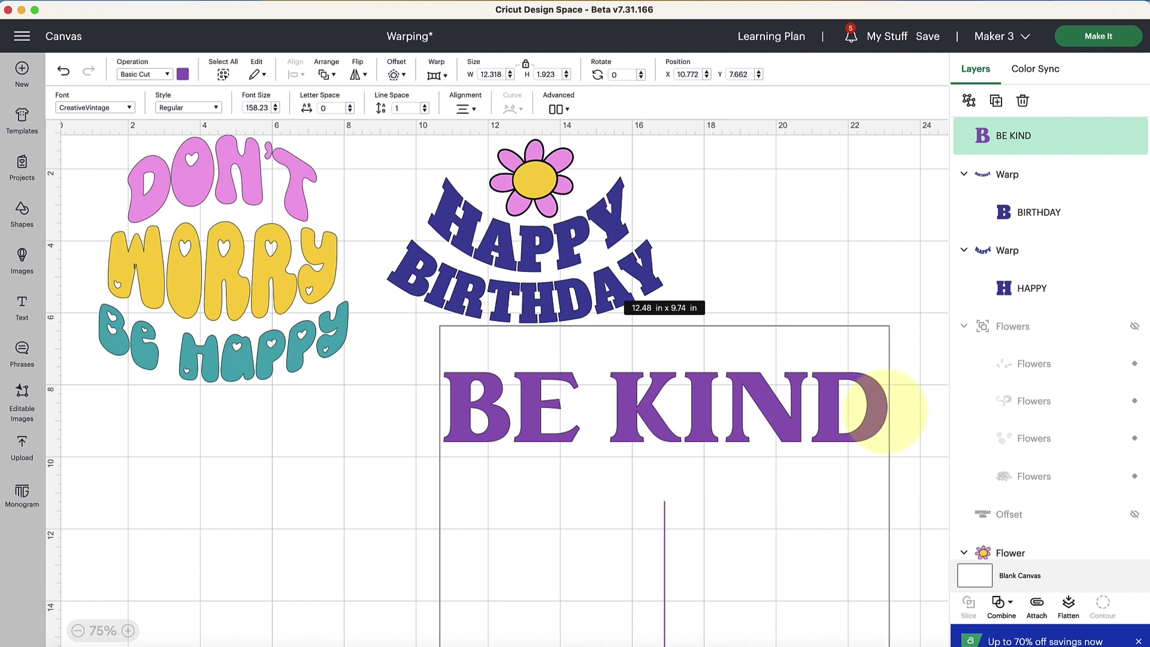
{"action": "type", "text": "be"}
{"action": "key", "text": "BackSpace"}
{"action": "key", "text": "BackSpace"}
{"action": "type", "text": "Be"}
{"action": "key", "text": "BackSpace"}
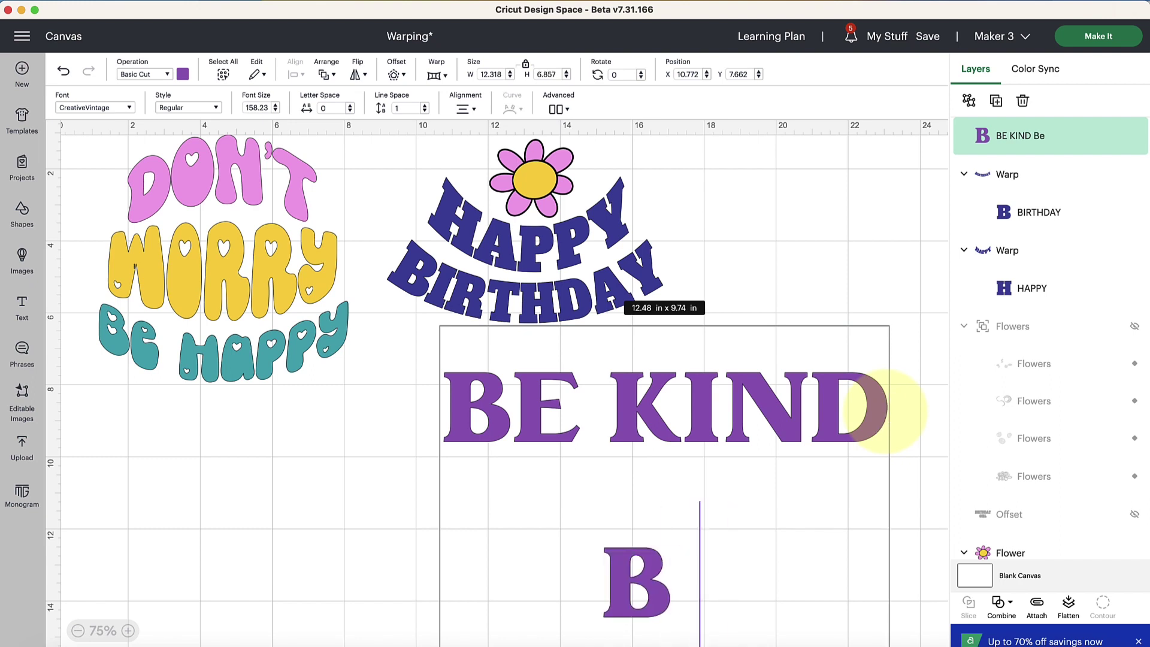
{"action": "type", "text": "E KIND"}
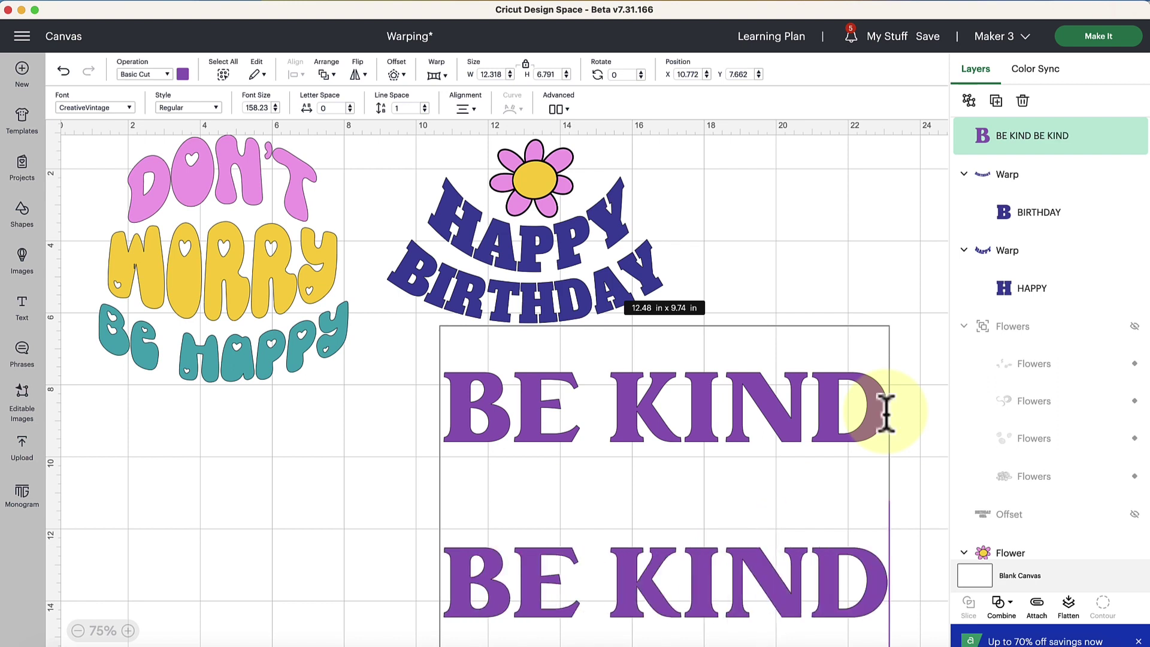
- Add a third BE KIND line and shift the three-line text up slightly
{"action": "scroll", "coordinate": [887, 413], "scroll_direction": "down", "scroll_amount": 2}
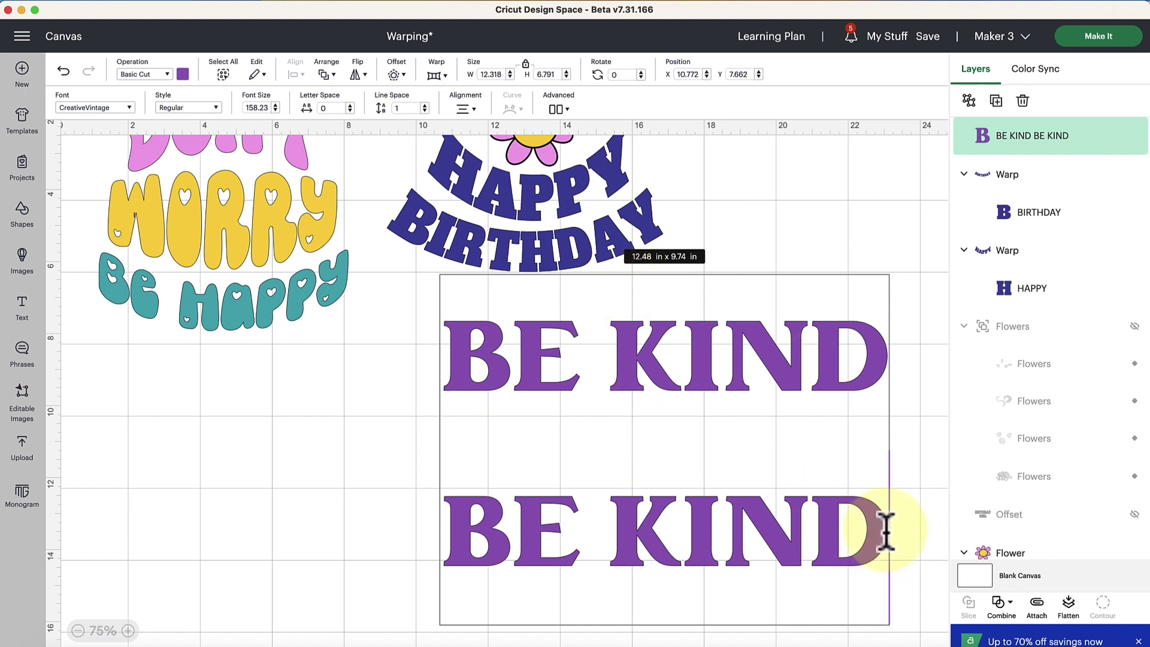
{"action": "key", "text": "Return"}
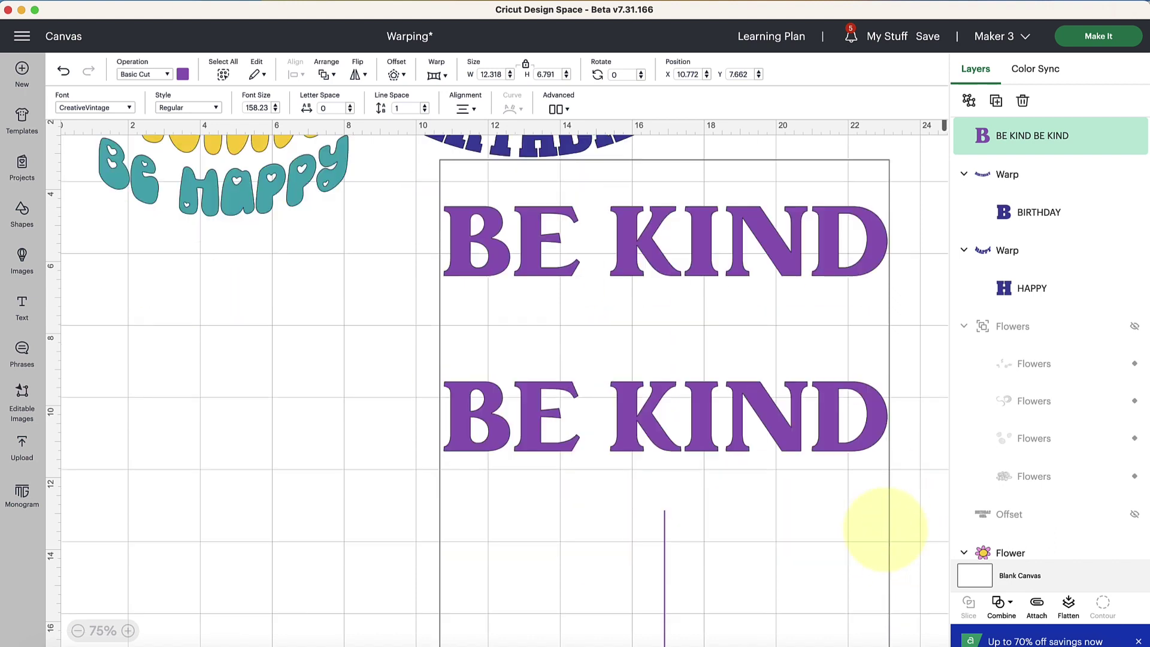
{"action": "type", "text": "BE"}
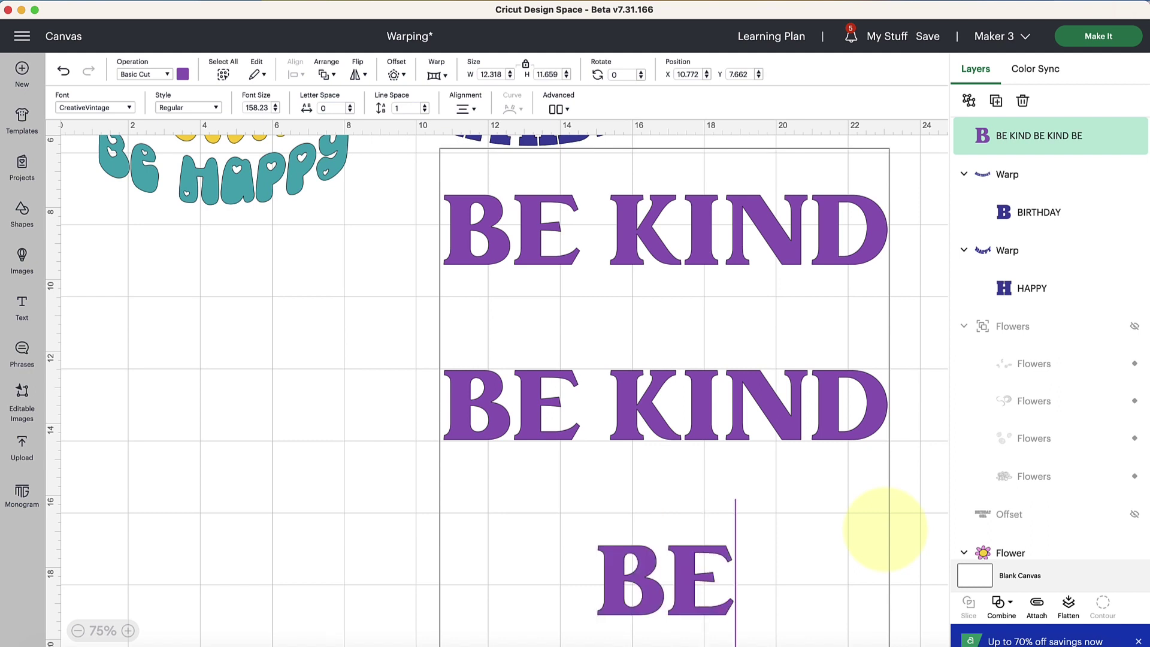
{"action": "type", "text": " KIND"}
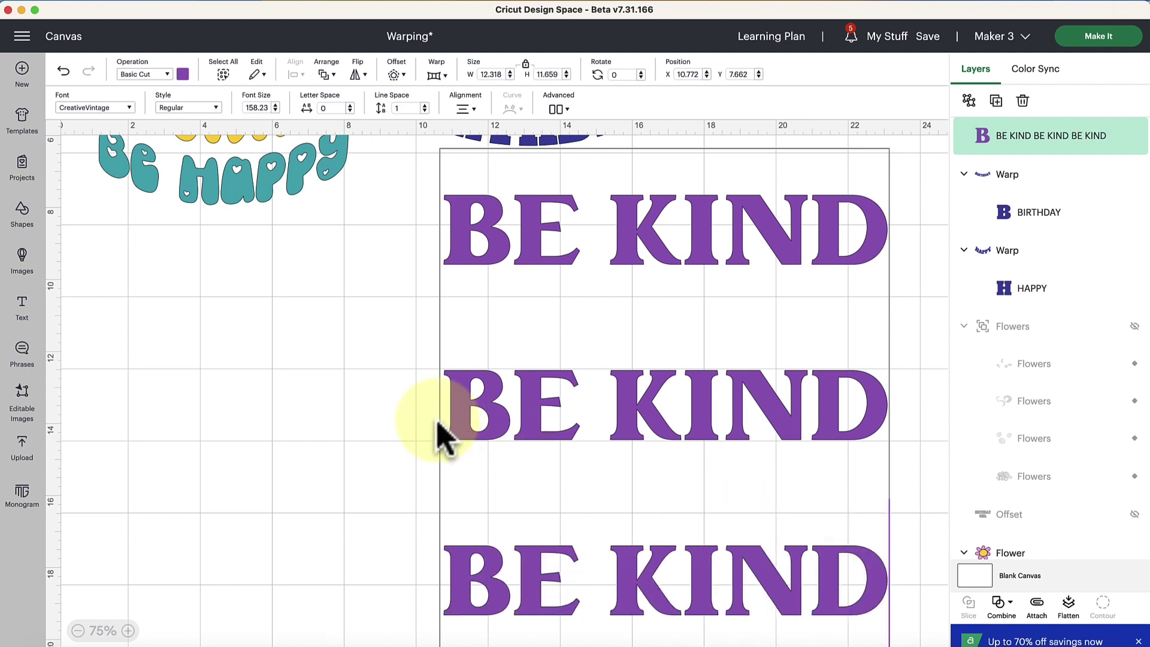
{"action": "left_click", "coordinate": [329, 398]}
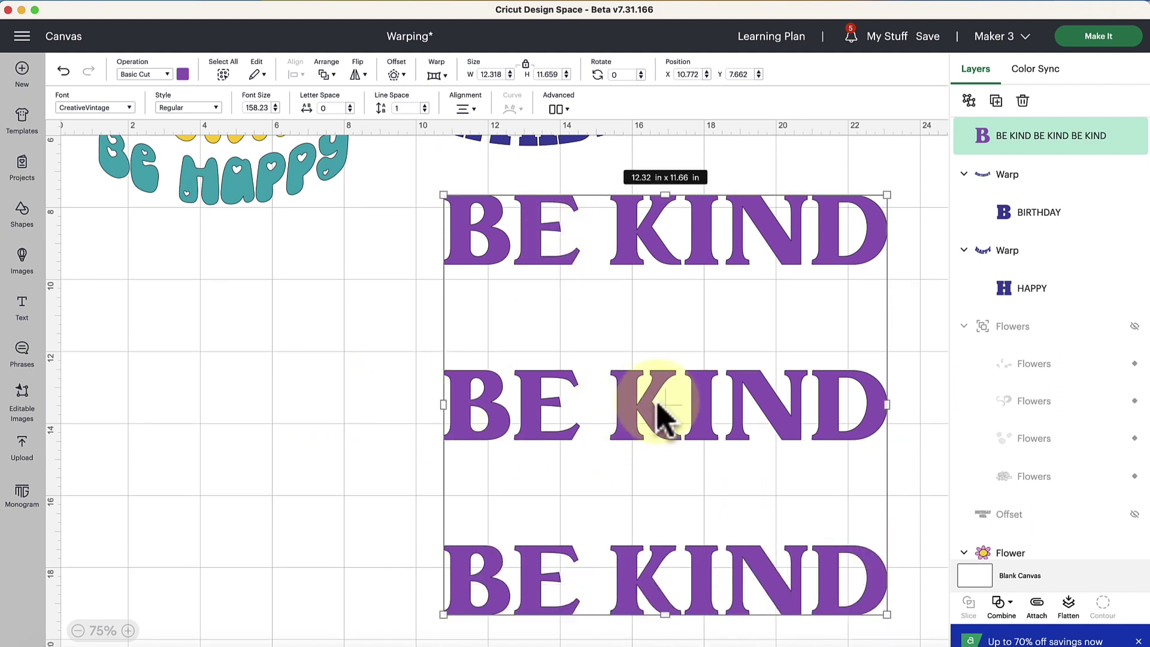
{"action": "mouse_move", "coordinate": [577, 406]}
{"action": "left_mouse_down"}
{"action": "mouse_move", "coordinate": [565, 405]}
{"action": "mouse_move", "coordinate": [565, 391]}
{"action": "left_mouse_up"}
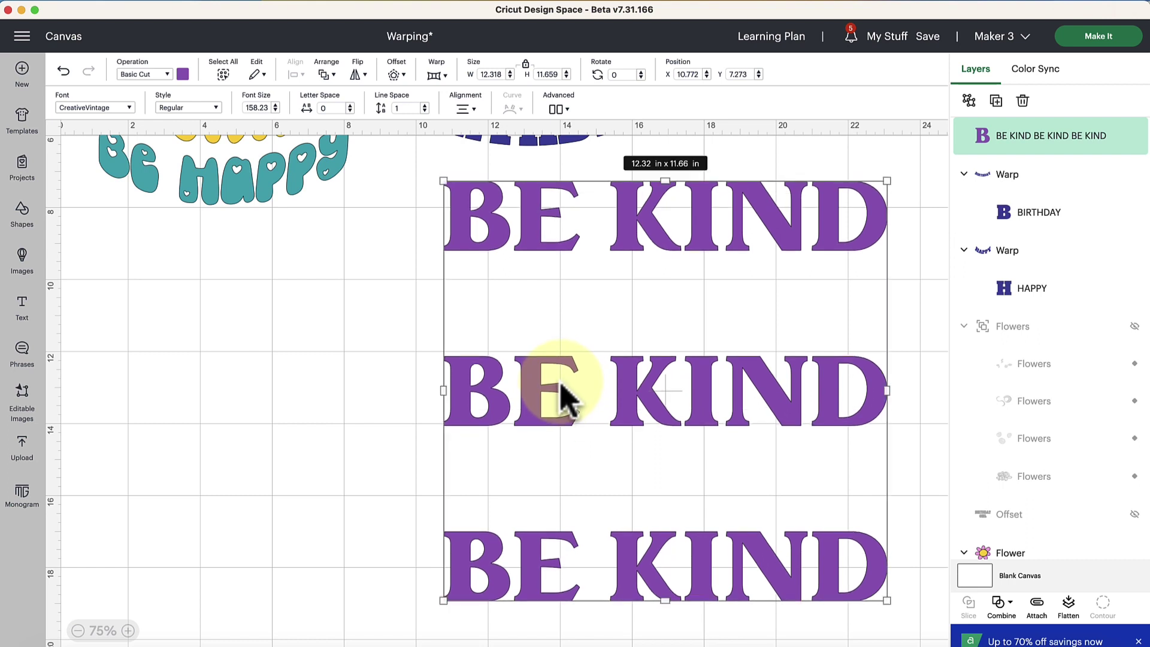
{"action": "left_click", "coordinate": [436, 78]}
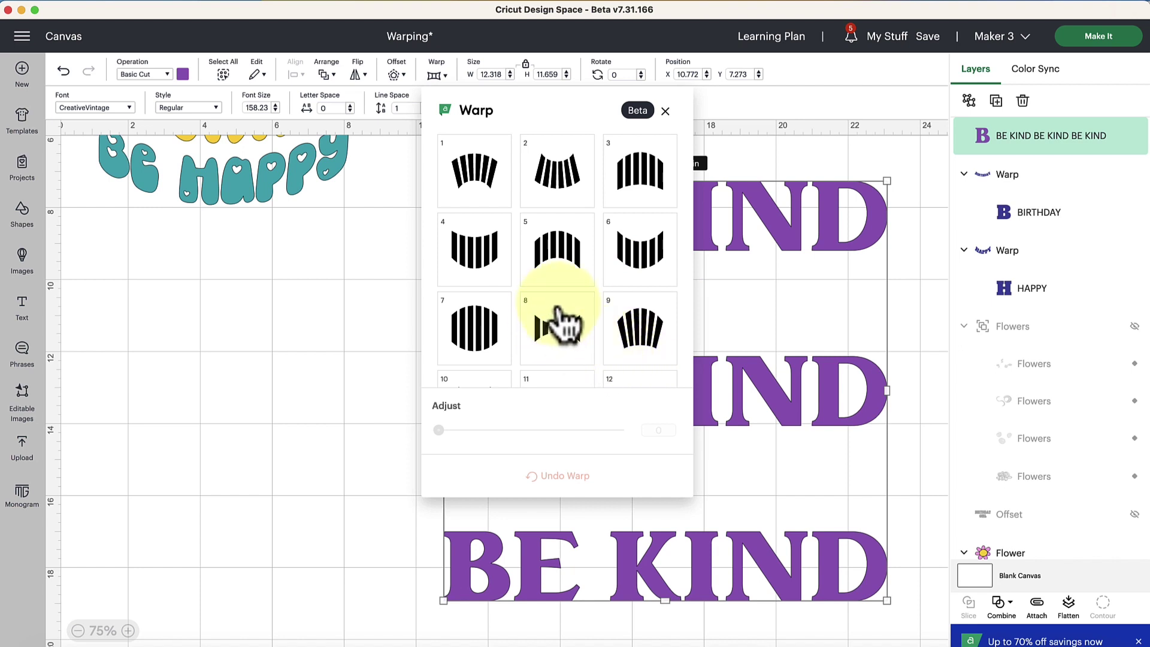
{"action": "left_click", "coordinate": [558, 255]}
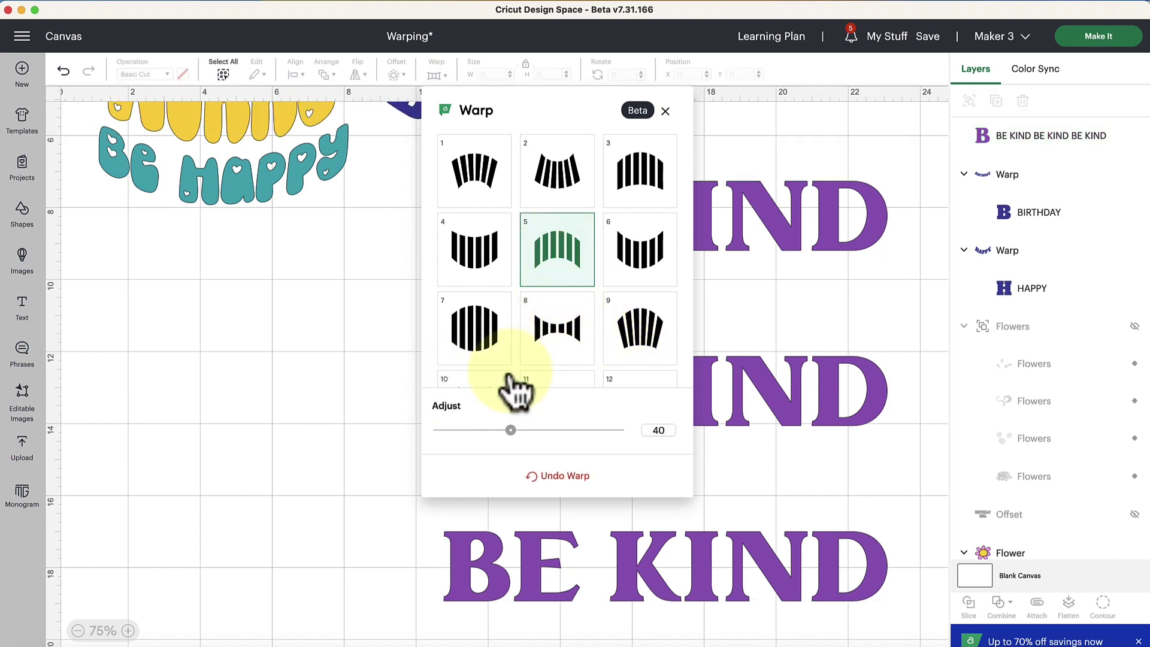
{"action": "left_click", "coordinate": [563, 356]}
{"action": "left_click", "coordinate": [333, 438]}
{"action": "left_click", "coordinate": [543, 442]}
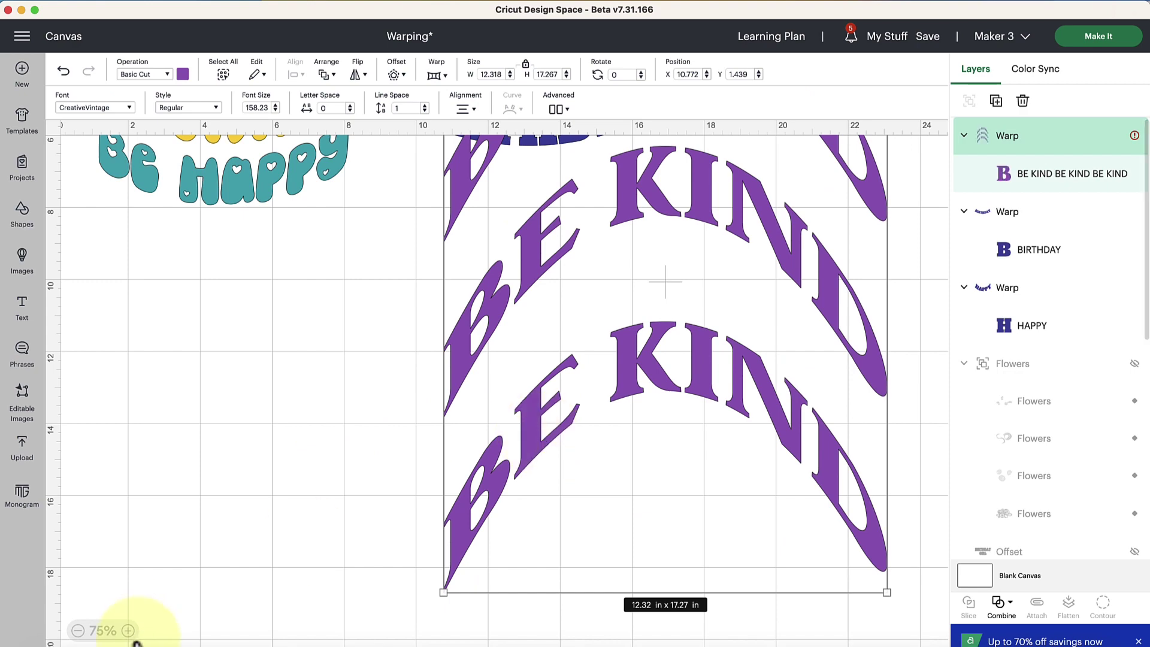
{"action": "left_click", "coordinate": [77, 630]}
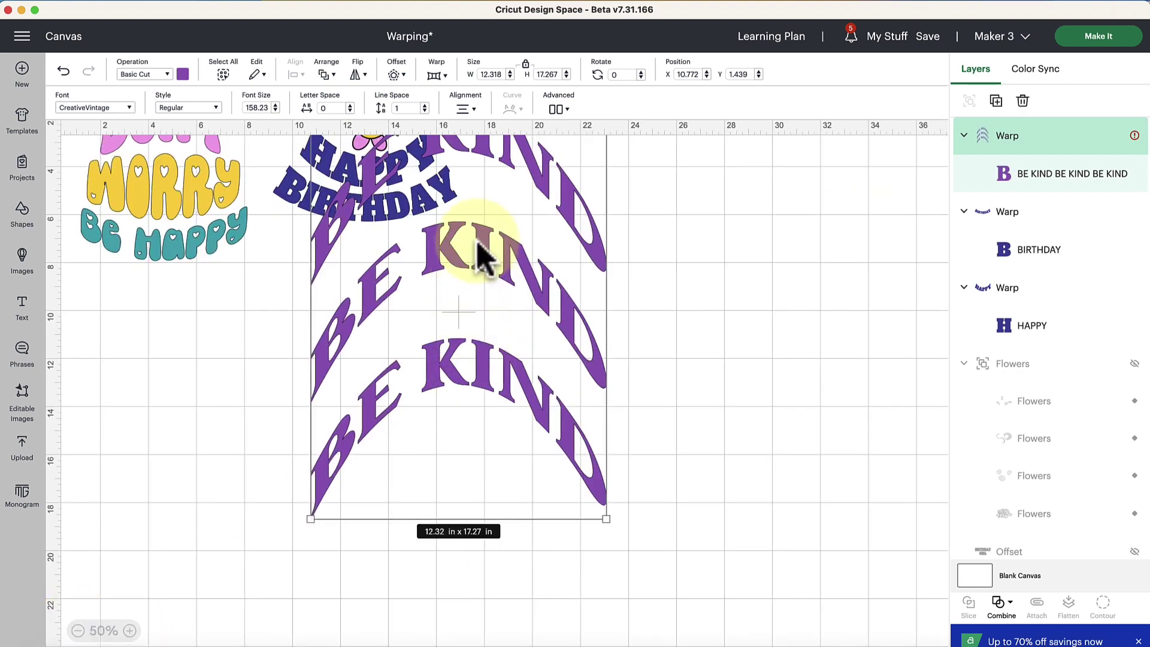
{"action": "left_click_drag", "start_coordinate": [479, 250], "coordinate": [714, 321]}
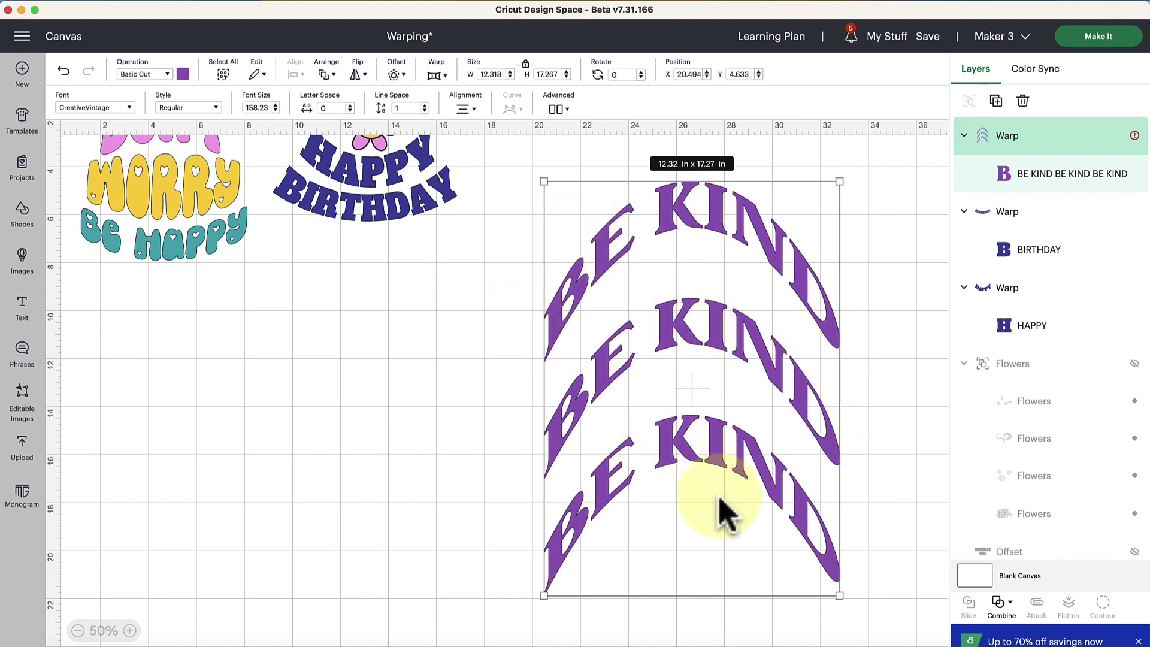
{"action": "key", "text": "super+z"}
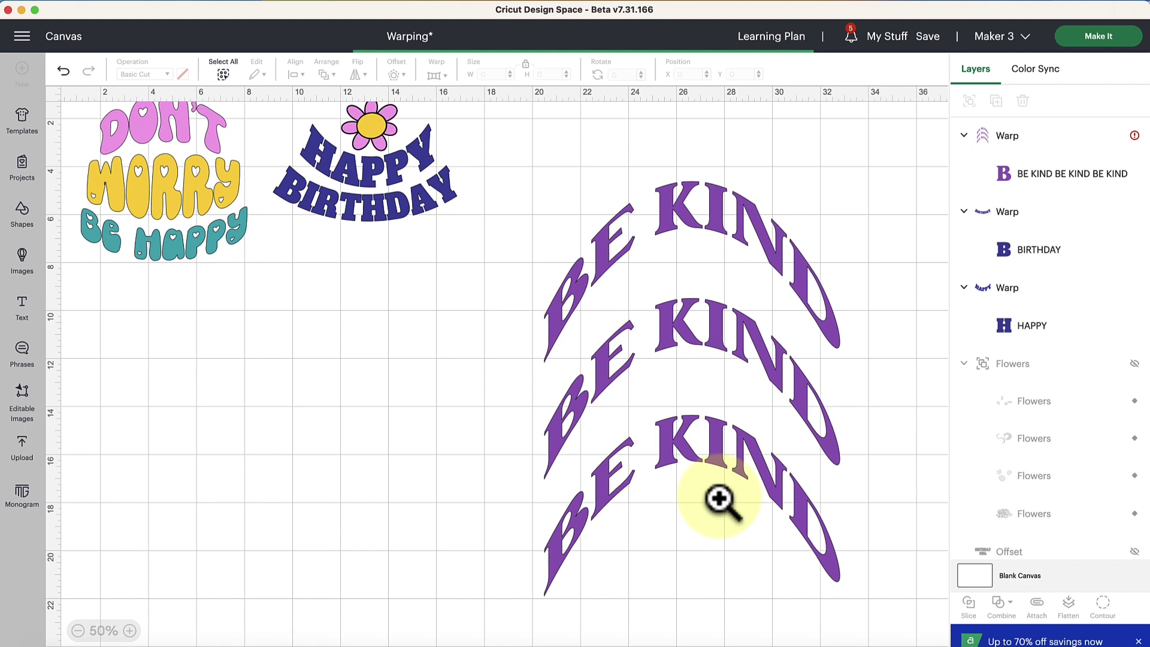
{"action": "key", "text": "super+z"}
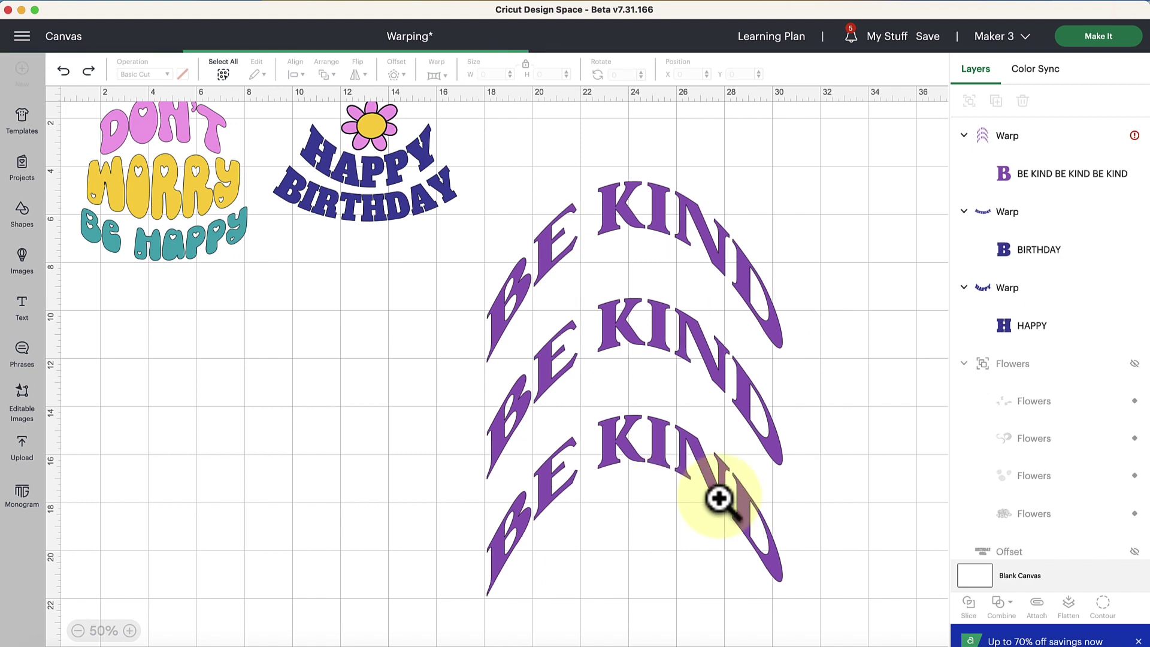
{"action": "key", "text": "super+z"}
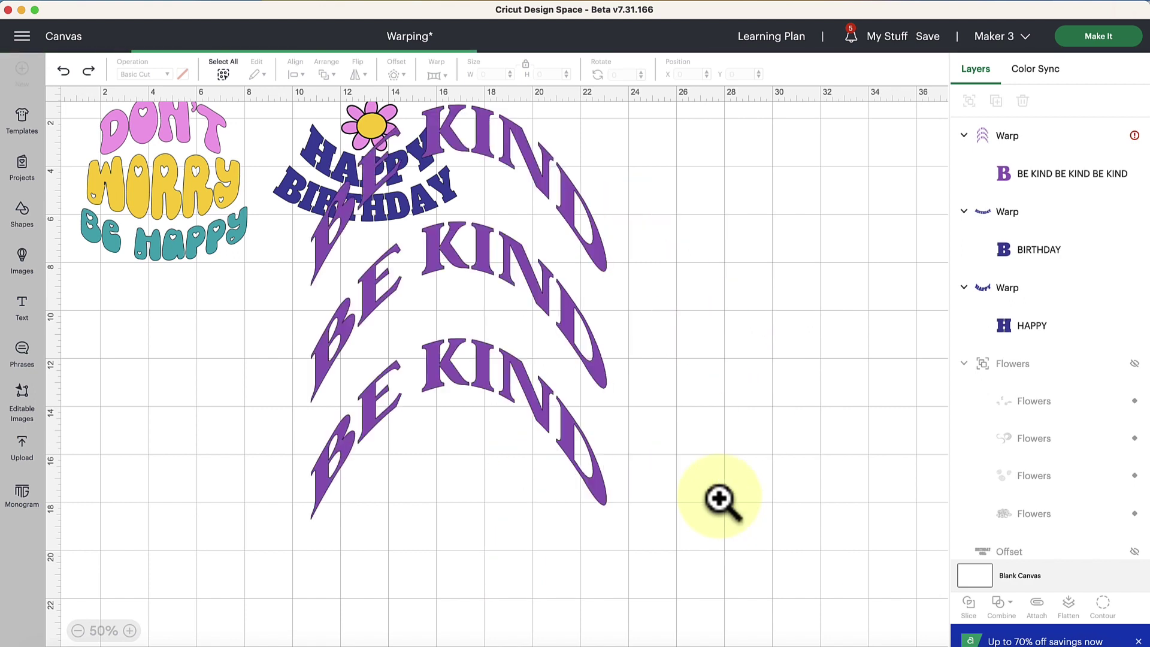
- Duplicate the three-line BE KIND with Cmd+D into two side-by-side columns and select both
{"action": "left_click_drag", "start_coordinate": [506, 389], "coordinate": [760, 387]}
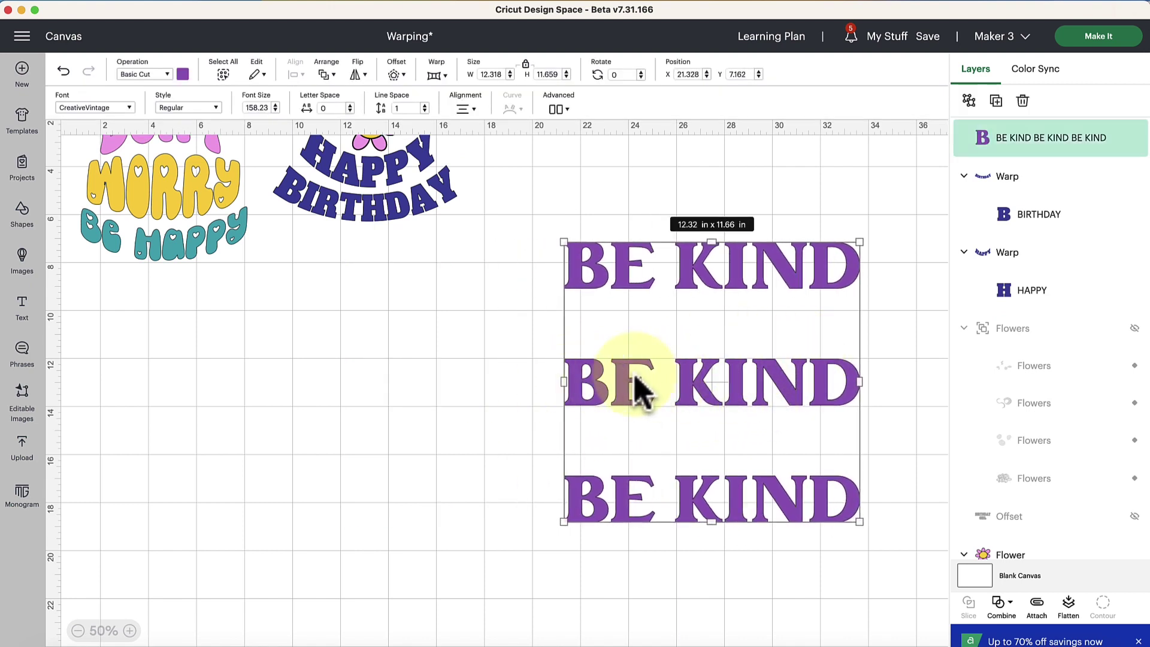
{"action": "key", "text": "super+d"}
{"action": "left_click_drag", "start_coordinate": [380, 300], "coordinate": [451, 398]}
{"action": "left_click_drag", "start_coordinate": [593, 397], "coordinate": [609, 411]}
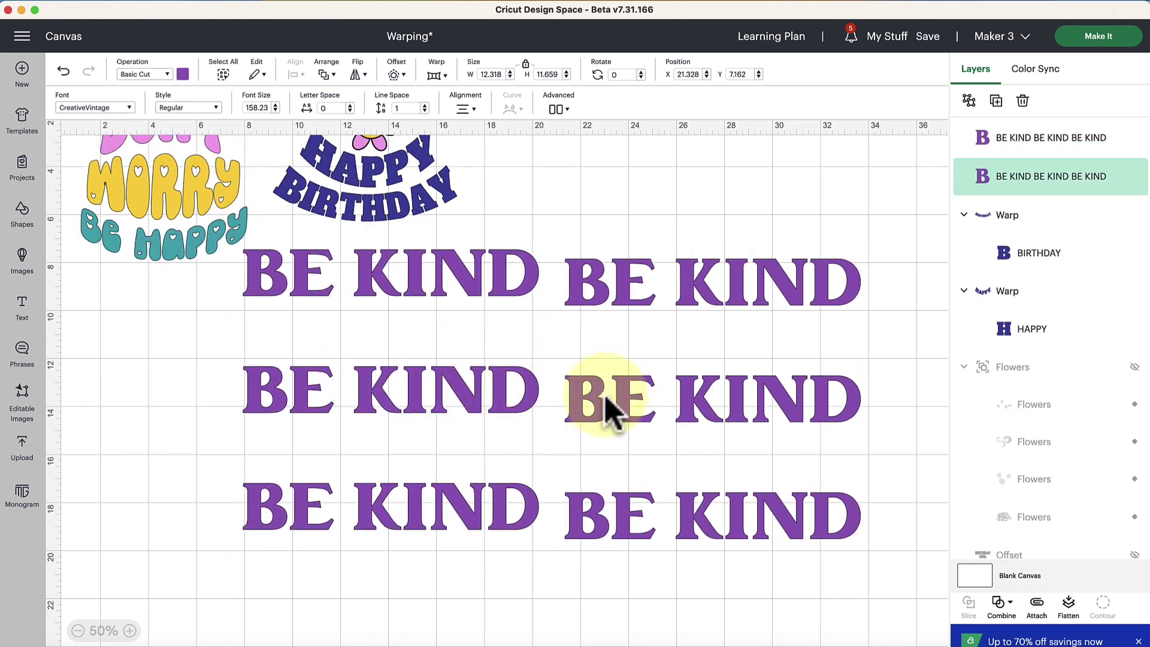
{"action": "left_click_drag", "start_coordinate": [444, 413], "coordinate": [454, 422]}
{"action": "mouse_move", "coordinate": [575, 422]}
{"action": "left_mouse_down"}
{"action": "mouse_move", "coordinate": [595, 431]}
{"action": "mouse_move", "coordinate": [587, 428]}
{"action": "left_mouse_up"}
{"action": "left_click_drag", "start_coordinate": [905, 352], "coordinate": [407, 515]}
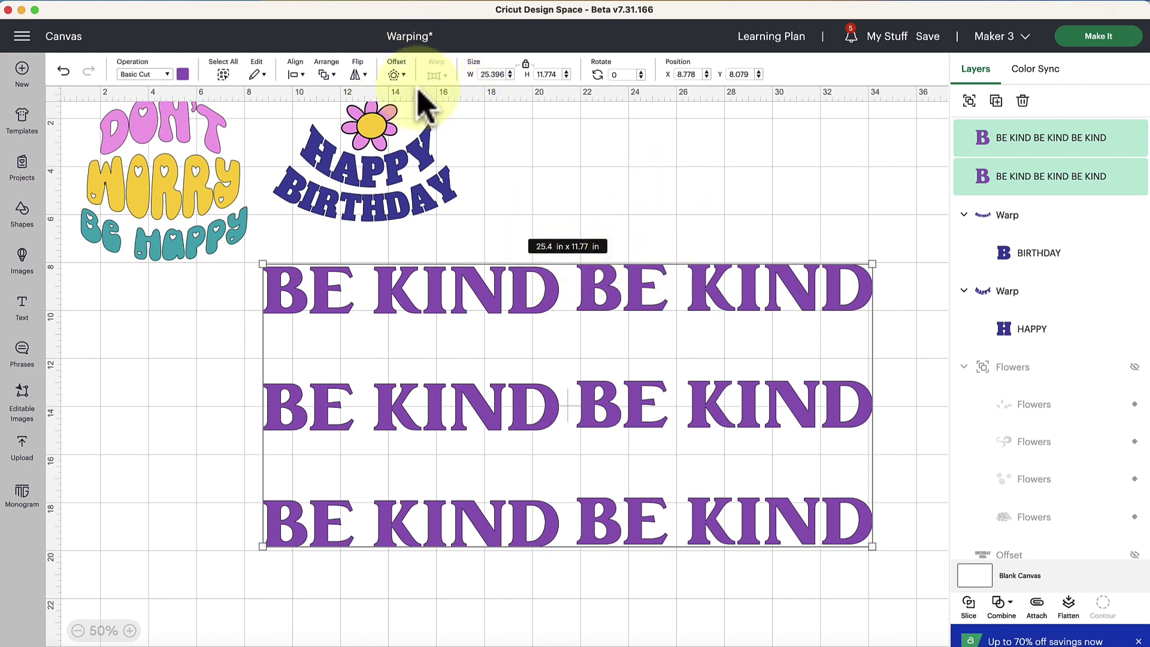
- Nudge the left column slightly left and split the right column with Ungroup to Lines
{"action": "left_click", "coordinate": [590, 187]}
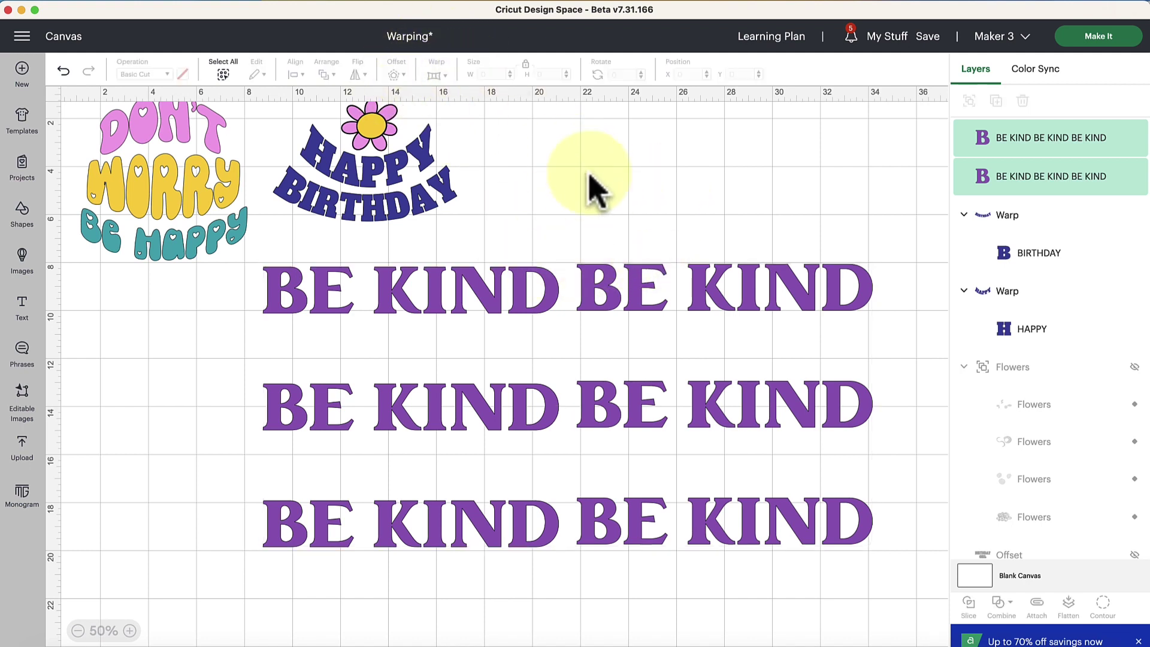
{"action": "left_click_drag", "start_coordinate": [491, 303], "coordinate": [478, 306]}
{"action": "left_click", "coordinate": [689, 306]}
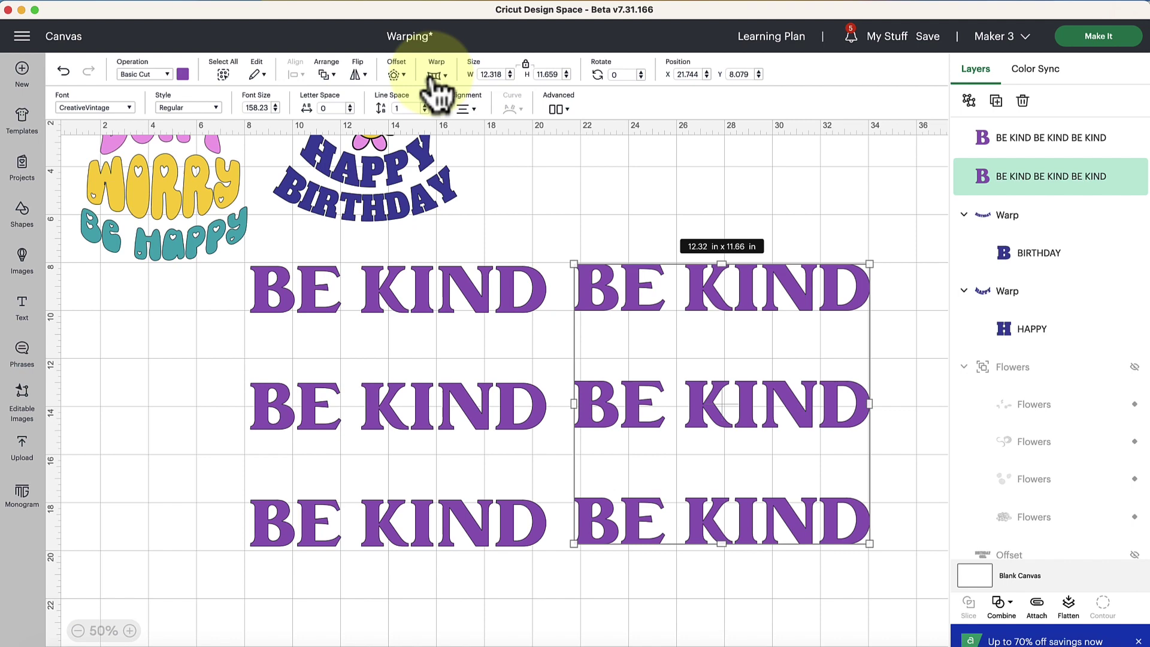
{"action": "left_click", "coordinate": [559, 111]}
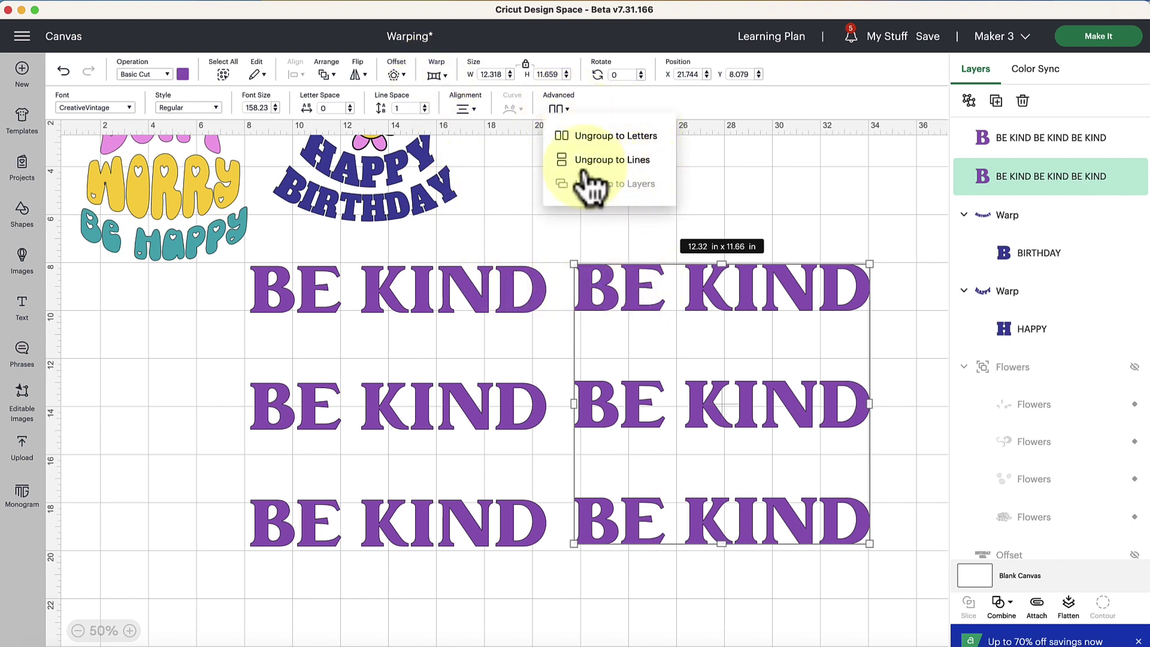
{"action": "left_click", "coordinate": [606, 159]}
- Select each of the three separate single-line BE KIND texts in turn
{"action": "left_click", "coordinate": [759, 278]}
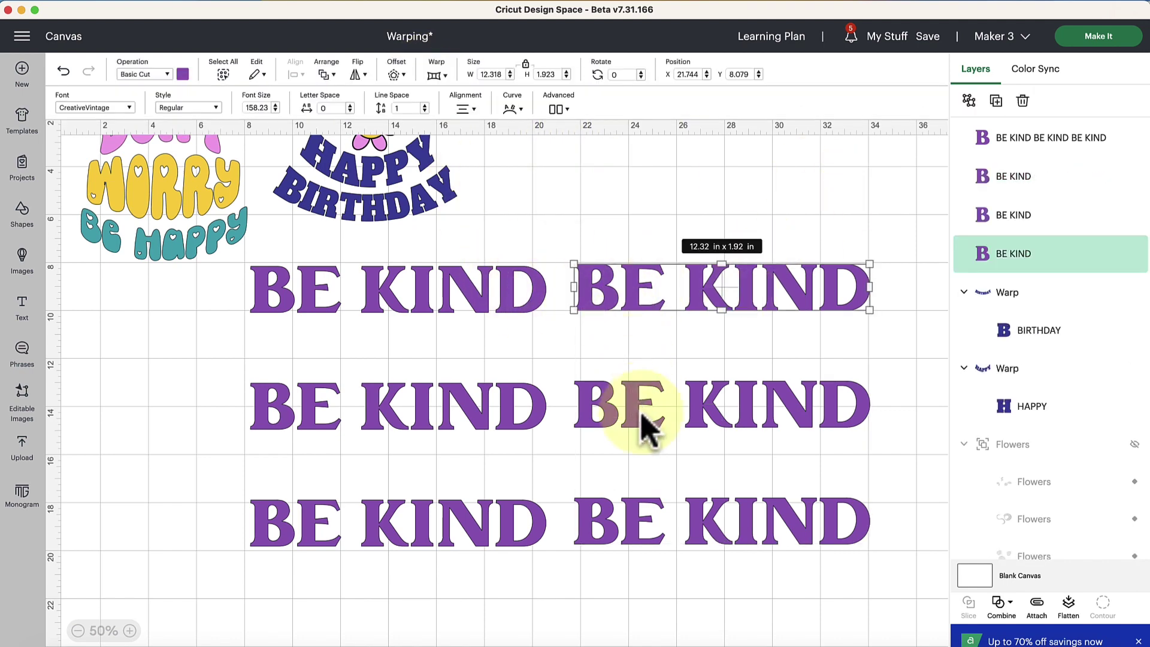
{"action": "left_click", "coordinate": [647, 426]}
{"action": "left_click", "coordinate": [673, 534]}
{"action": "left_click", "coordinate": [625, 307]}
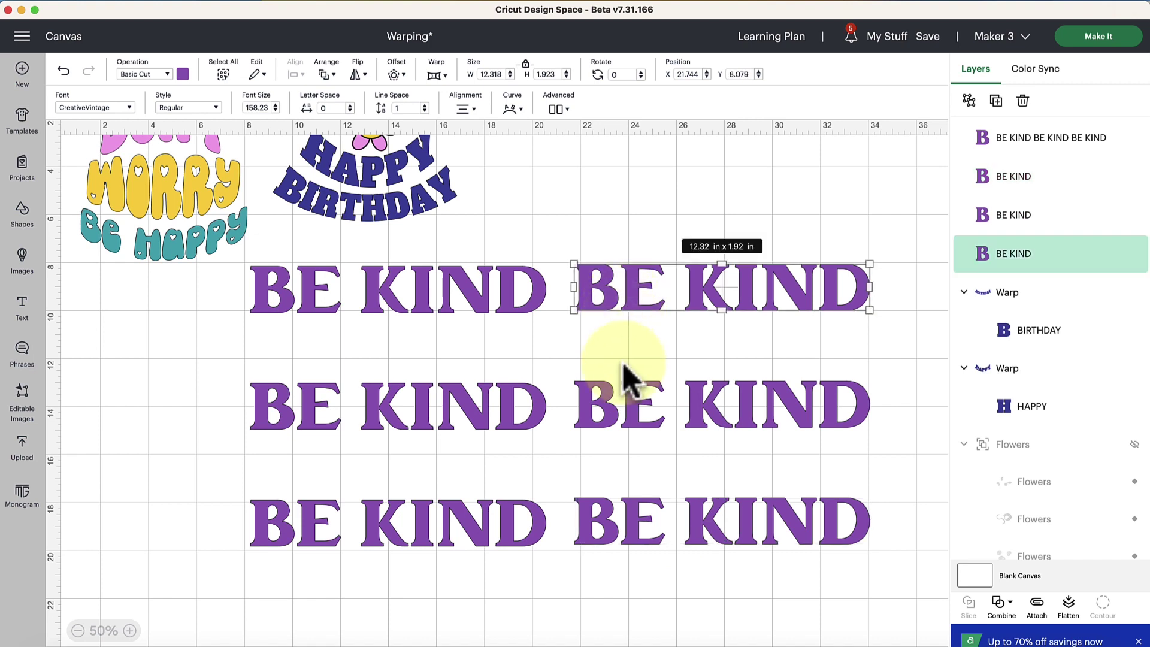
{"action": "left_click", "coordinate": [623, 408]}
{"action": "left_click", "coordinate": [633, 534]}
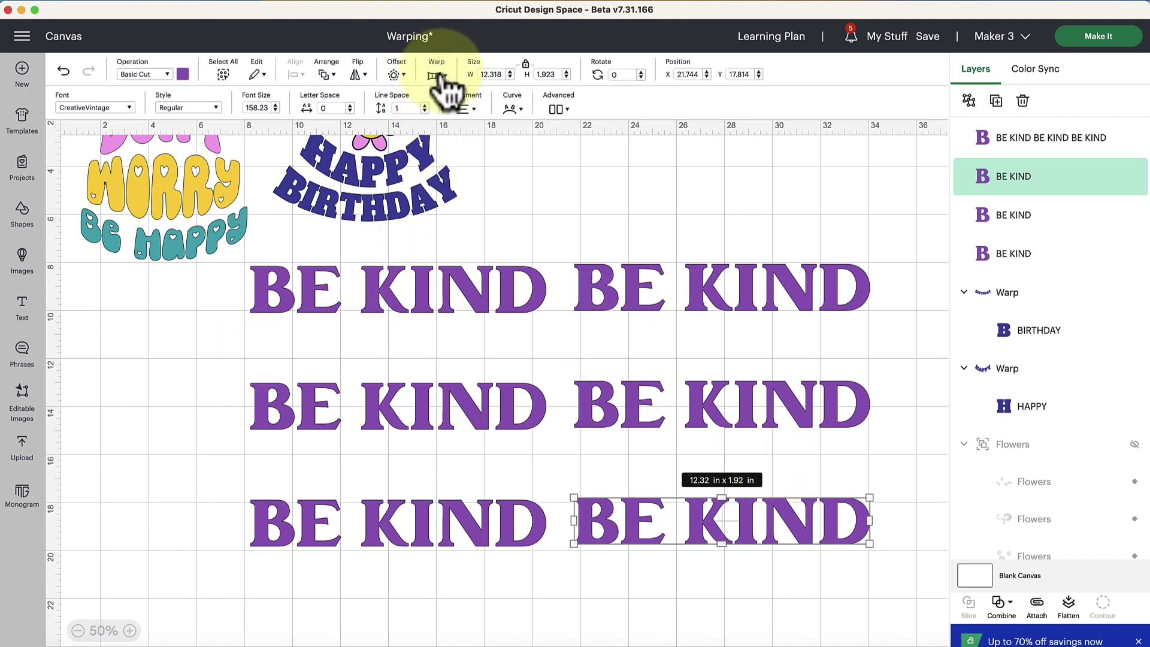
{"action": "left_click", "coordinate": [779, 299]}
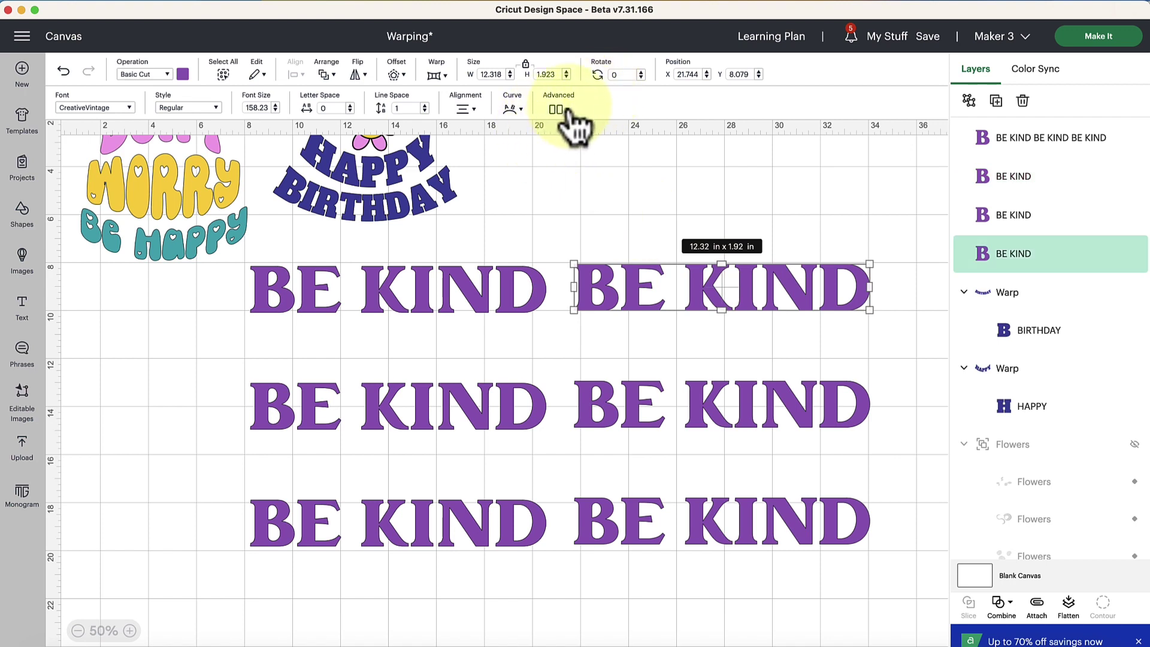
- Delete the left BE KIND column and shift the top BE KIND line left
{"action": "left_click", "coordinate": [297, 293]}
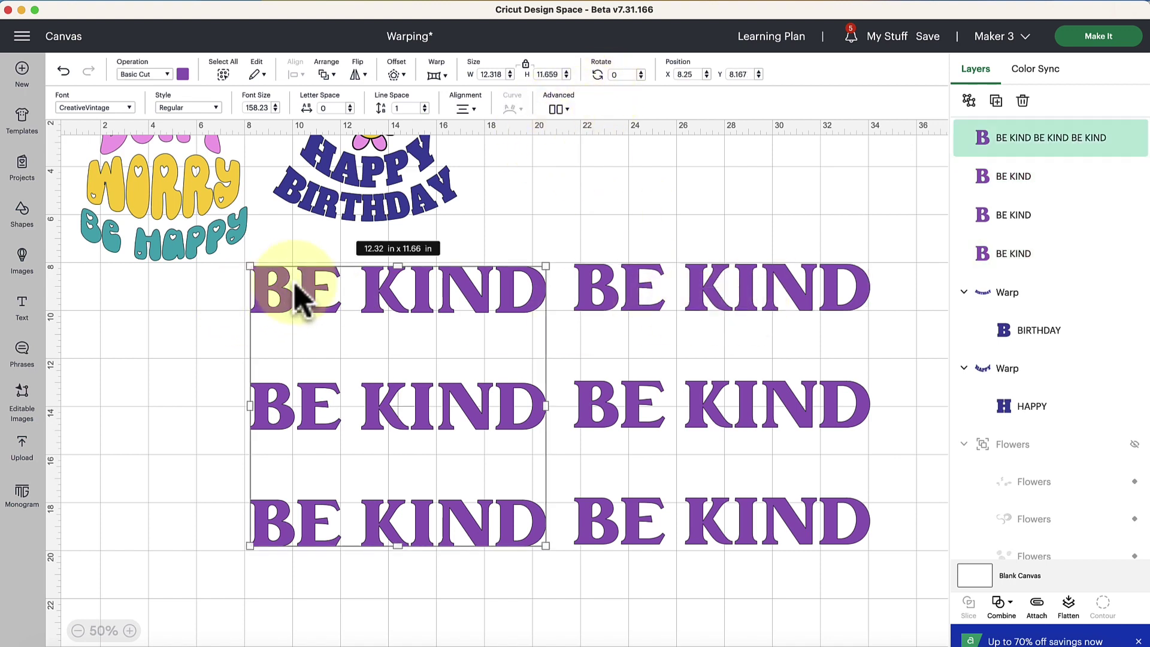
{"action": "key", "text": "Delete"}
{"action": "left_click_drag", "start_coordinate": [756, 339], "coordinate": [680, 318]}
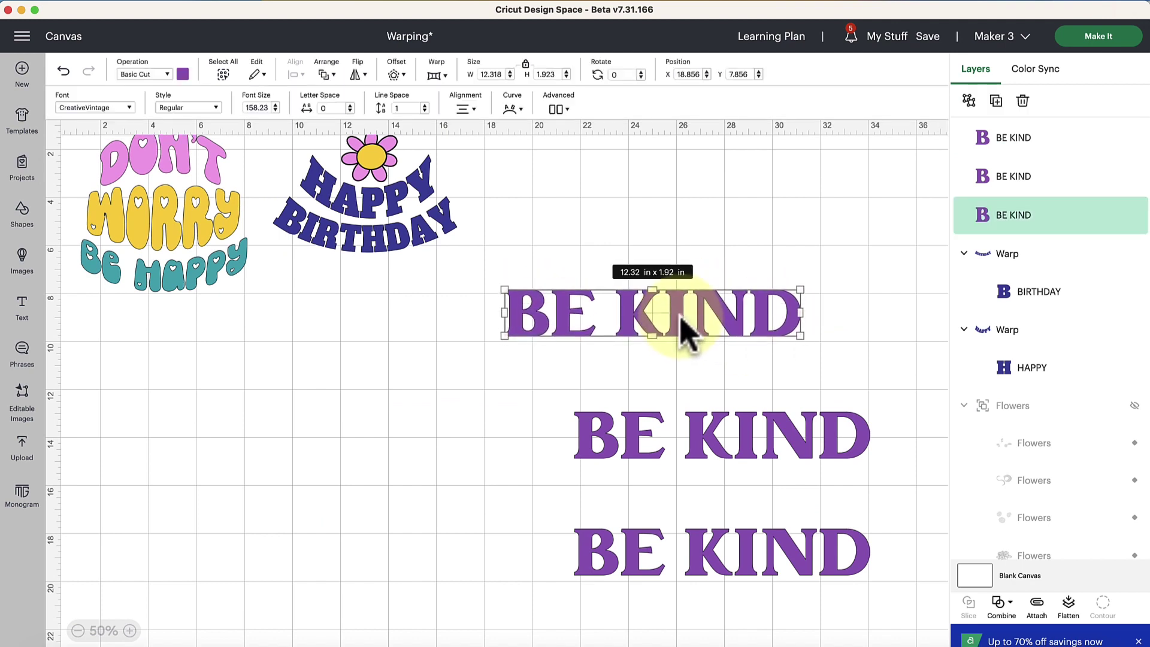
- Browse Warp presets without applying one, then move BE KIND to X 1.578, Y 11.051
{"action": "left_click", "coordinate": [435, 75]}
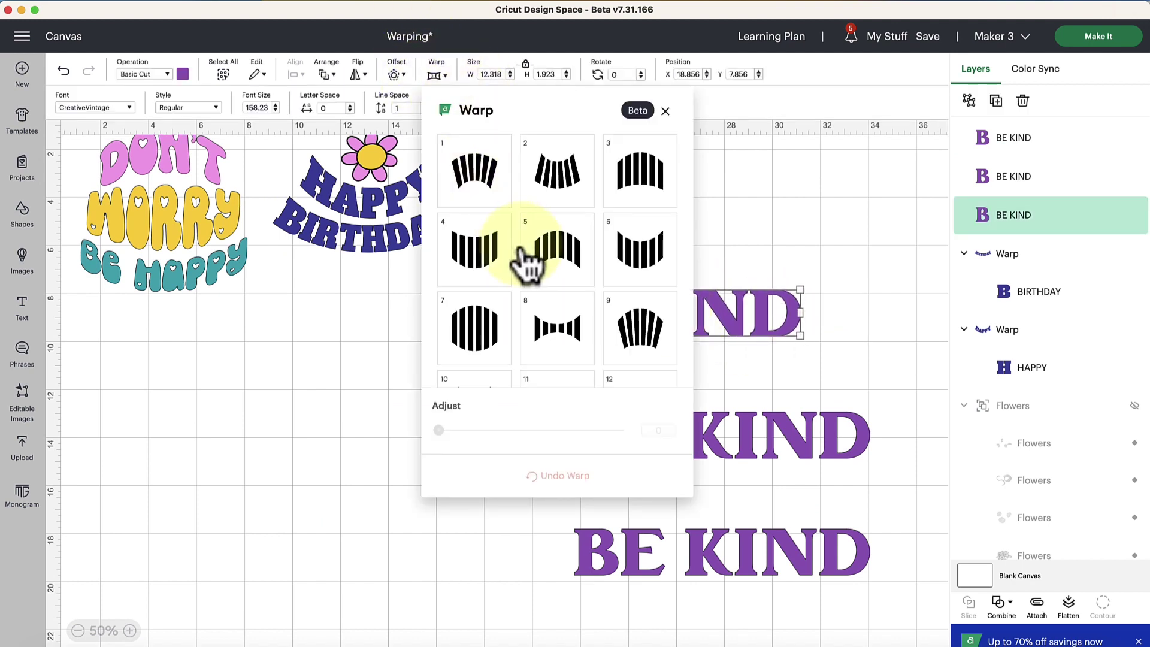
{"action": "scroll", "coordinate": [609, 304], "scroll_direction": "down", "scroll_amount": 5}
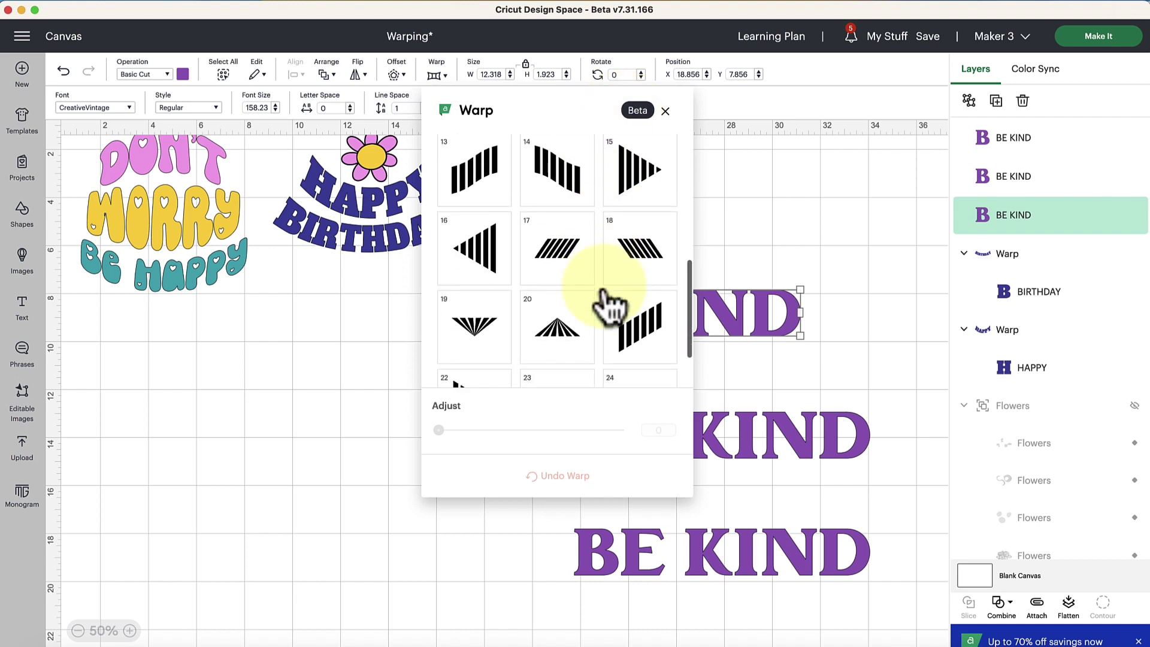
{"action": "scroll", "coordinate": [609, 303], "scroll_direction": "down", "scroll_amount": 1}
{"action": "scroll", "coordinate": [612, 304], "scroll_direction": "up", "scroll_amount": 4}
{"action": "scroll", "coordinate": [615, 305], "scroll_direction": "down", "scroll_amount": 4}
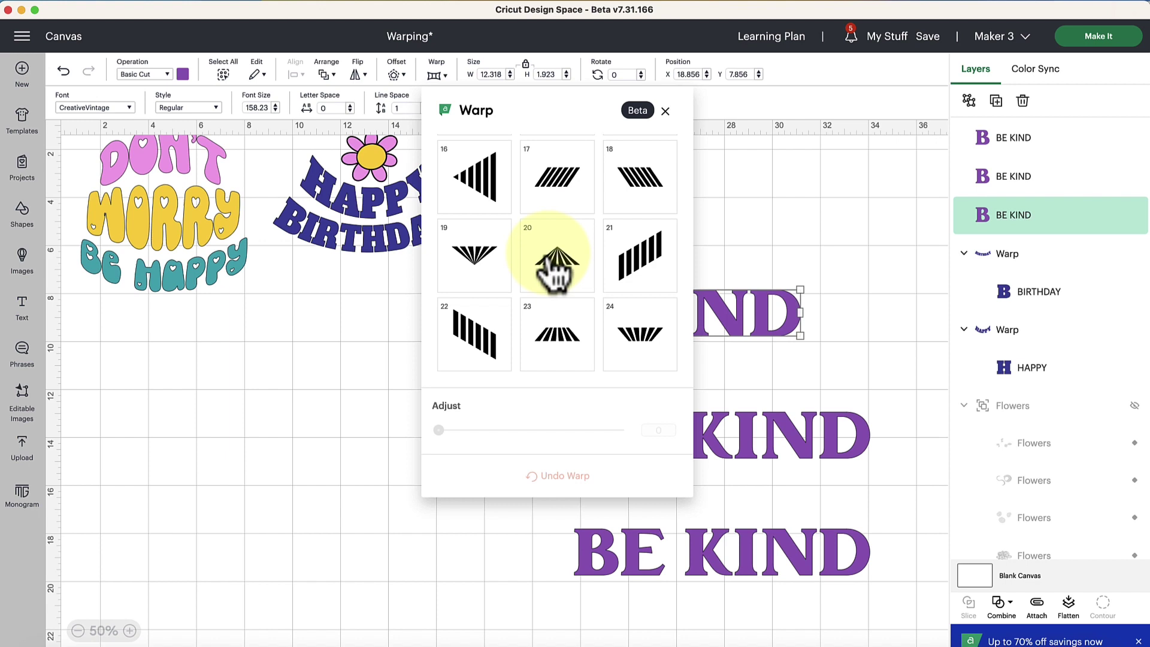
{"action": "scroll", "coordinate": [554, 272], "scroll_direction": "up", "scroll_amount": 5}
{"action": "scroll", "coordinate": [554, 273], "scroll_direction": "down", "scroll_amount": 5}
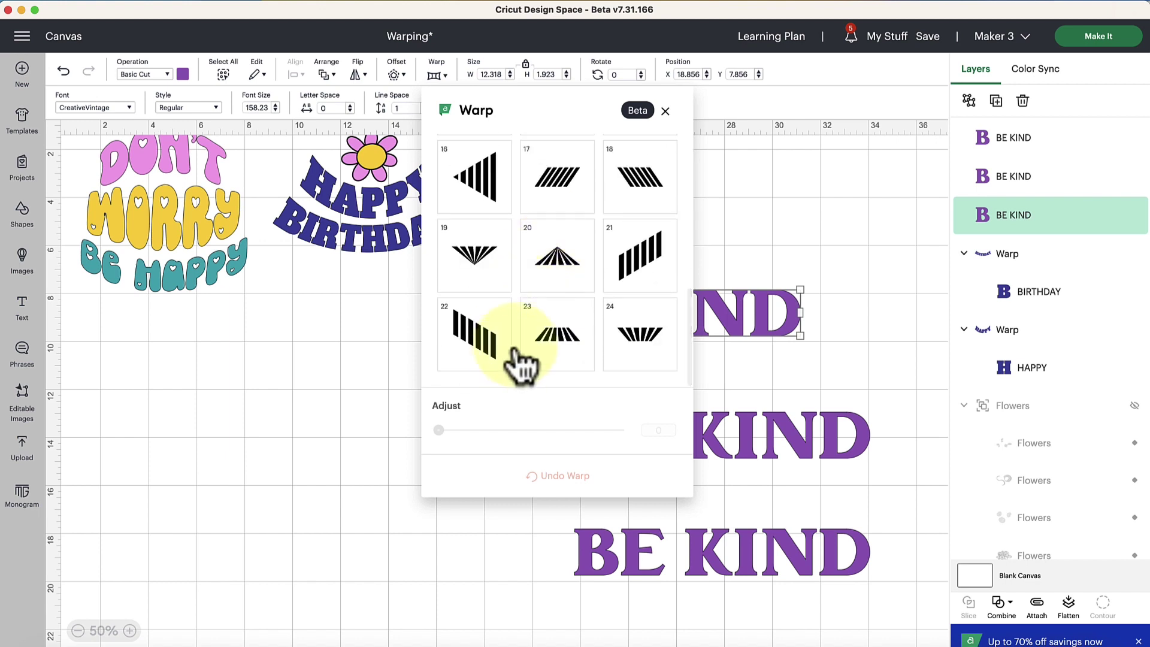
{"action": "left_click", "coordinate": [845, 218]}
{"action": "left_click_drag", "start_coordinate": [745, 308], "coordinate": [329, 395]}
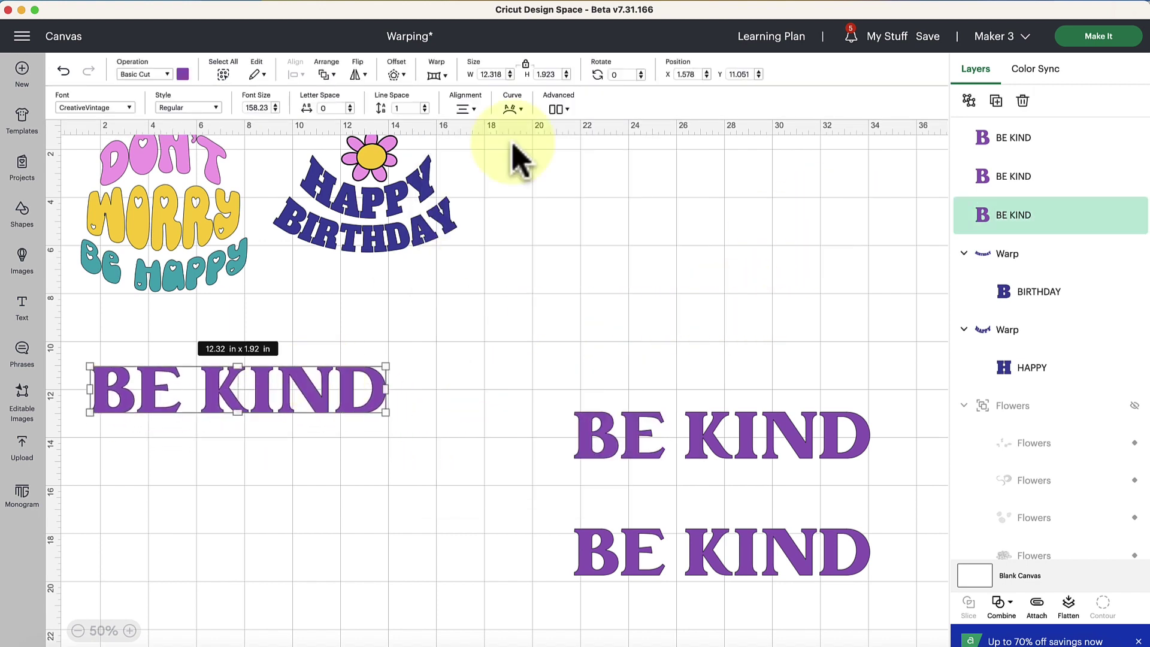
- Try arch warp presets 1 and 9 on BE KIND, then settle on wave preset 11
{"action": "left_click", "coordinate": [436, 75]}
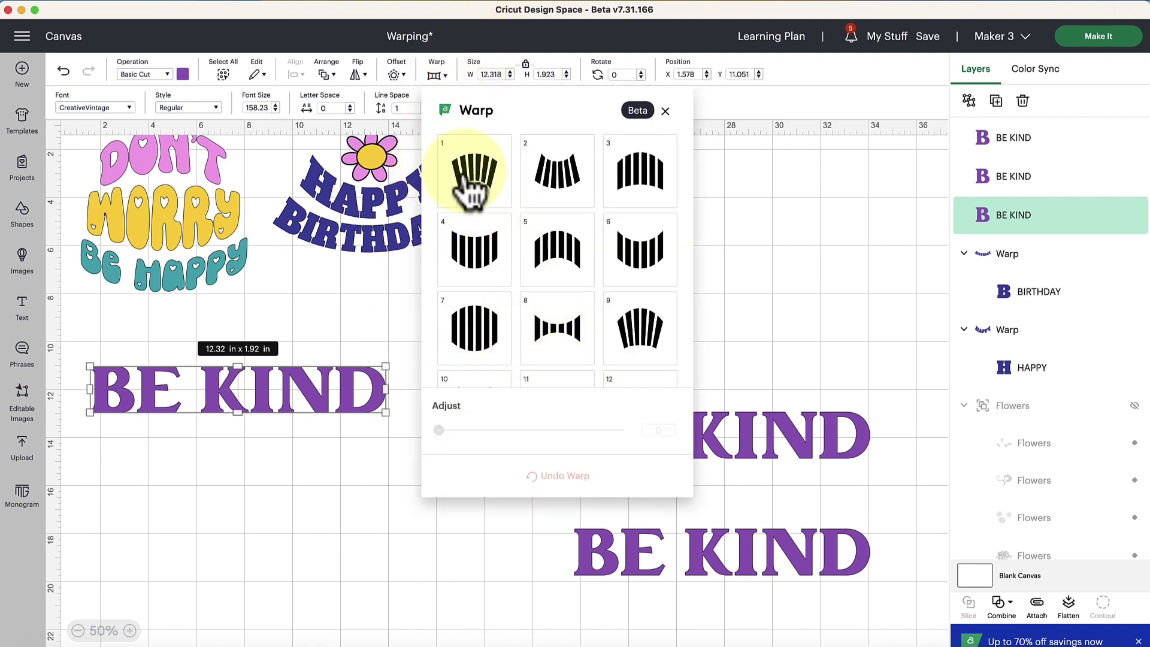
{"action": "left_click", "coordinate": [490, 196]}
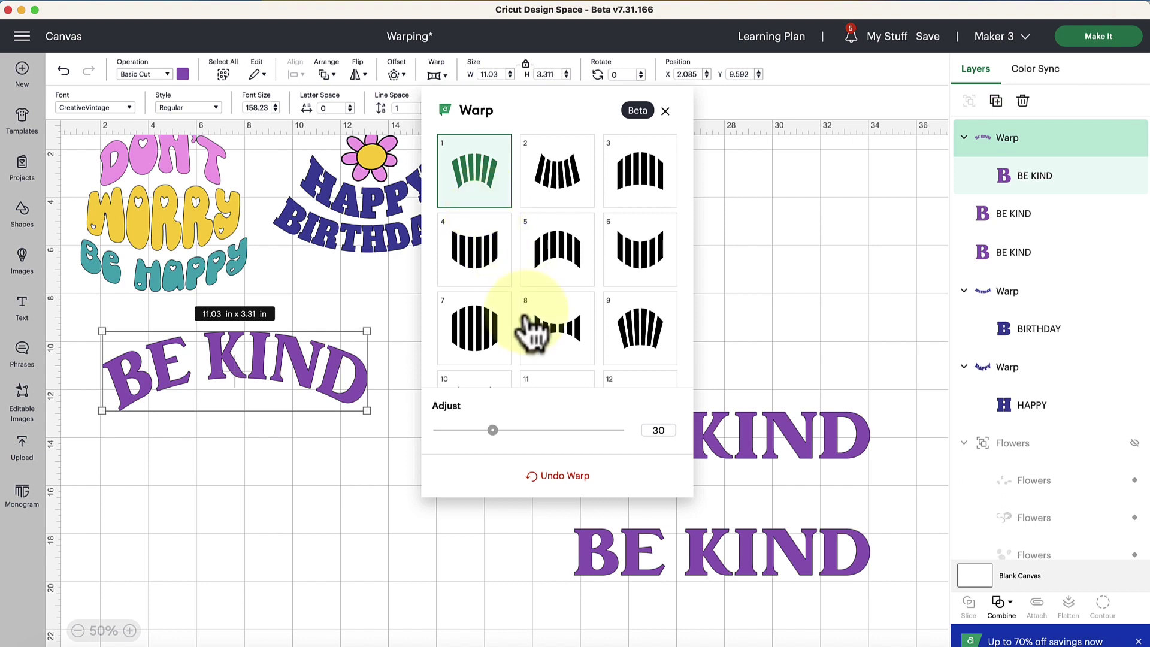
{"action": "scroll", "coordinate": [569, 327], "scroll_direction": "down", "scroll_amount": 1}
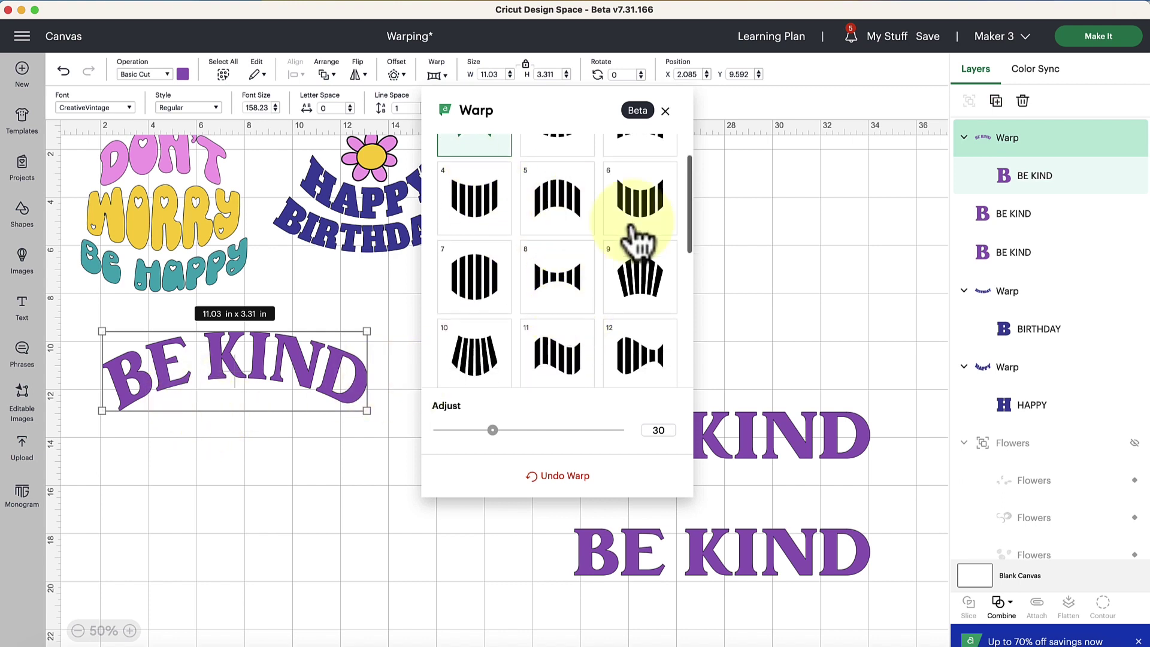
{"action": "left_click", "coordinate": [639, 300]}
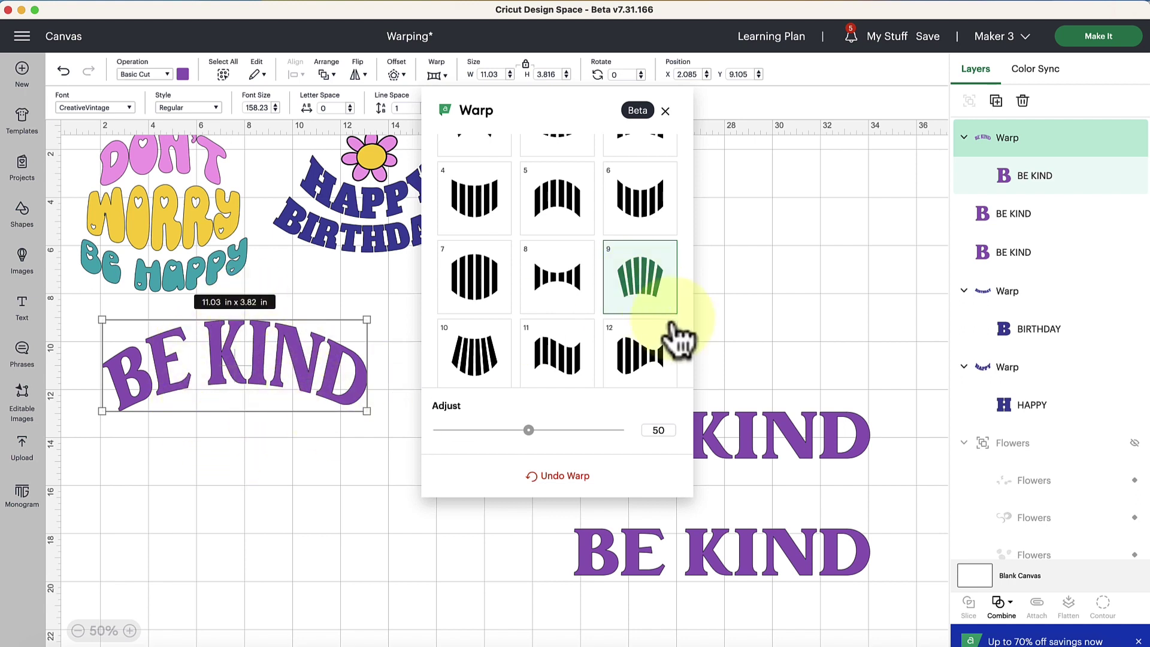
{"action": "scroll", "coordinate": [679, 340], "scroll_direction": "down", "scroll_amount": 10}
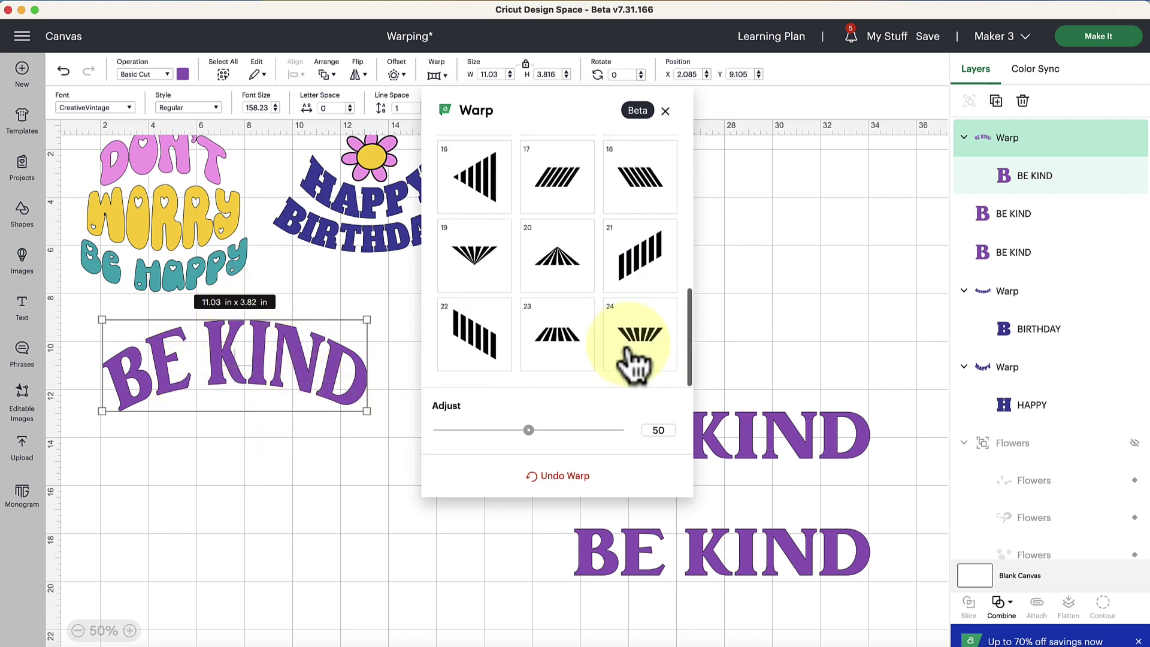
{"action": "scroll", "coordinate": [636, 363], "scroll_direction": "up", "scroll_amount": 7}
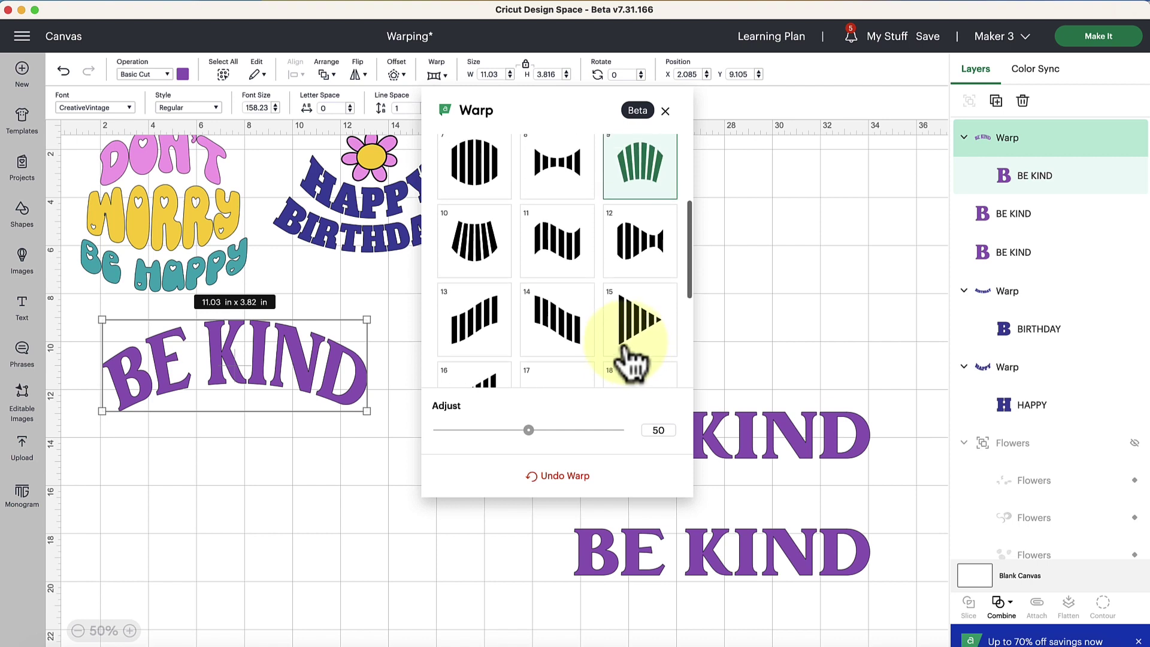
{"action": "left_click", "coordinate": [565, 249]}
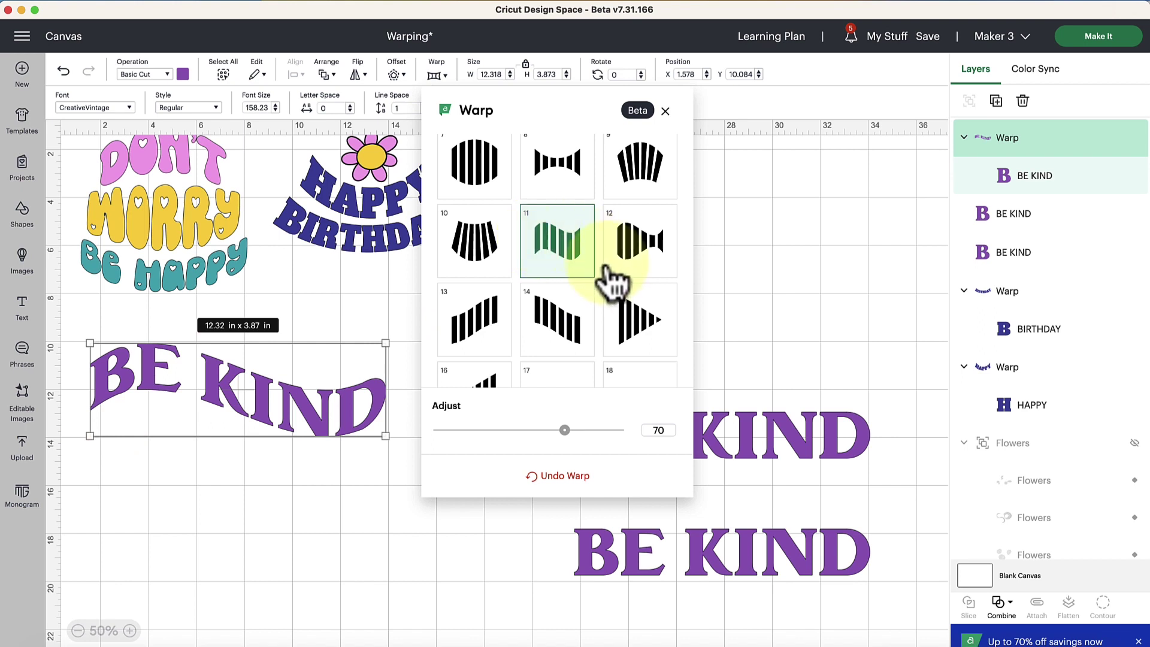
{"action": "scroll", "coordinate": [587, 377], "scroll_direction": "down", "scroll_amount": 4}
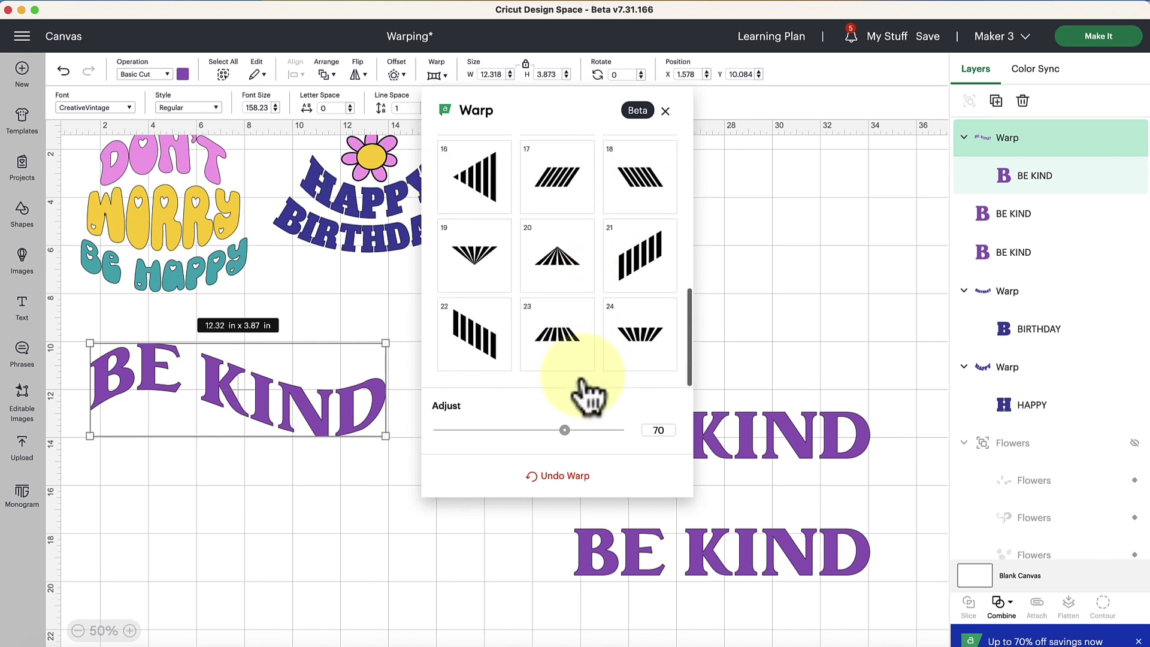
{"action": "scroll", "coordinate": [586, 388], "scroll_direction": "up", "scroll_amount": 5}
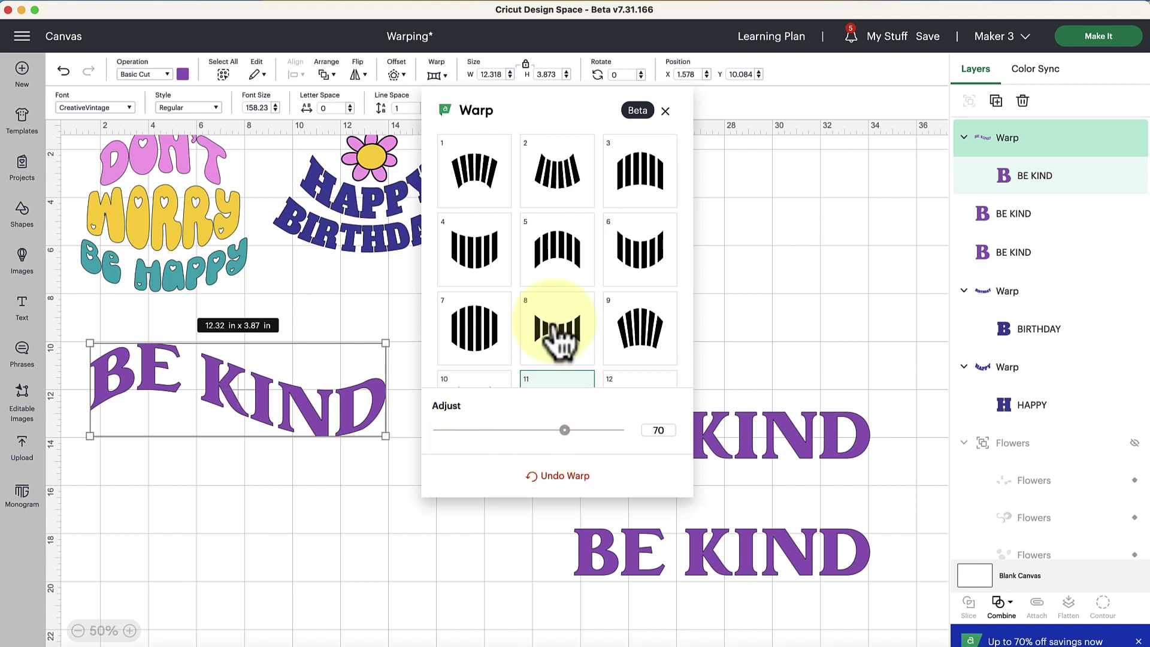
{"action": "scroll", "coordinate": [552, 331], "scroll_direction": "down", "scroll_amount": 2}
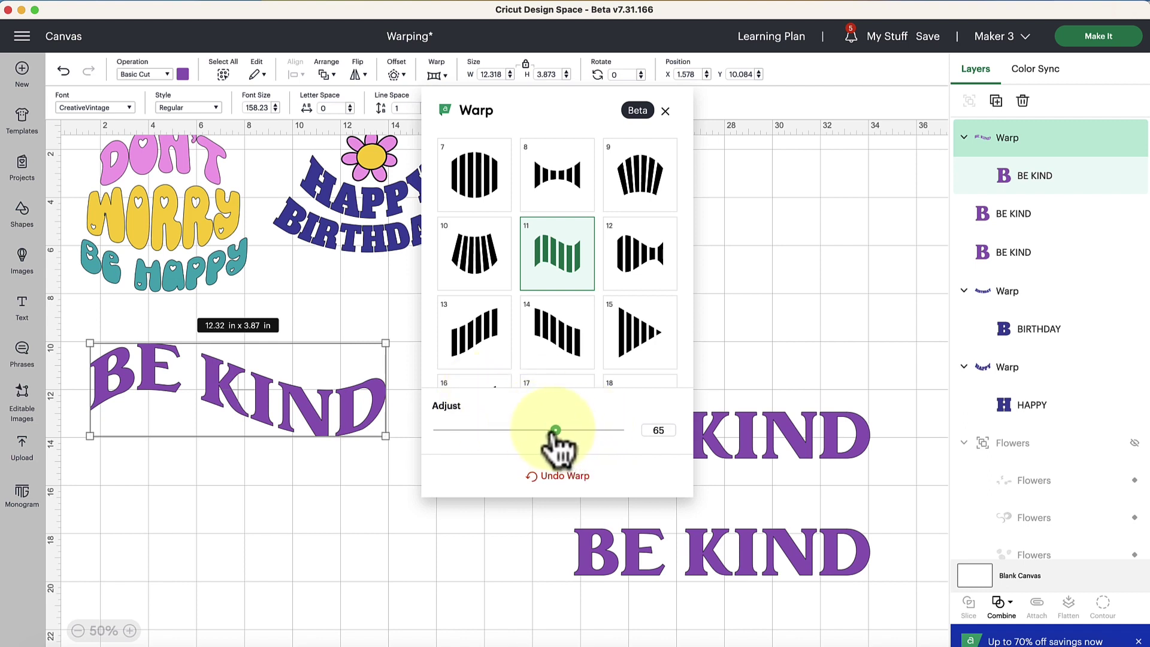
- Compare wave warp strengths between 0 and 92, leave it at about 68, and deselect
{"action": "left_click_drag", "start_coordinate": [553, 430], "coordinate": [424, 437]}
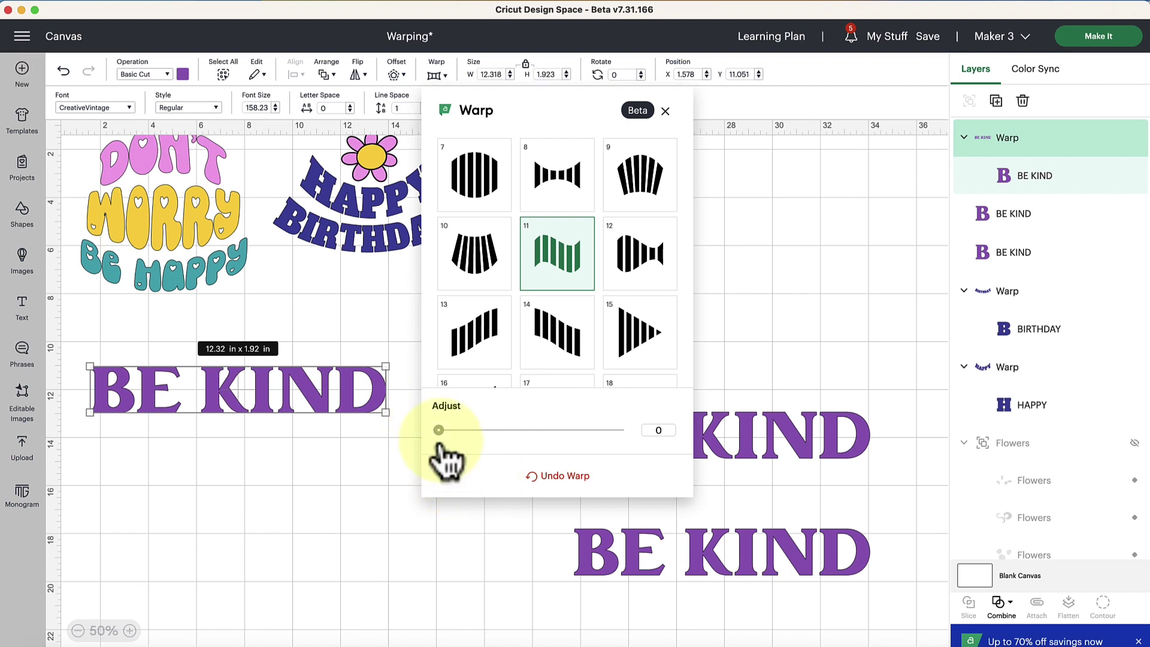
{"action": "left_click_drag", "start_coordinate": [439, 431], "coordinate": [637, 430]}
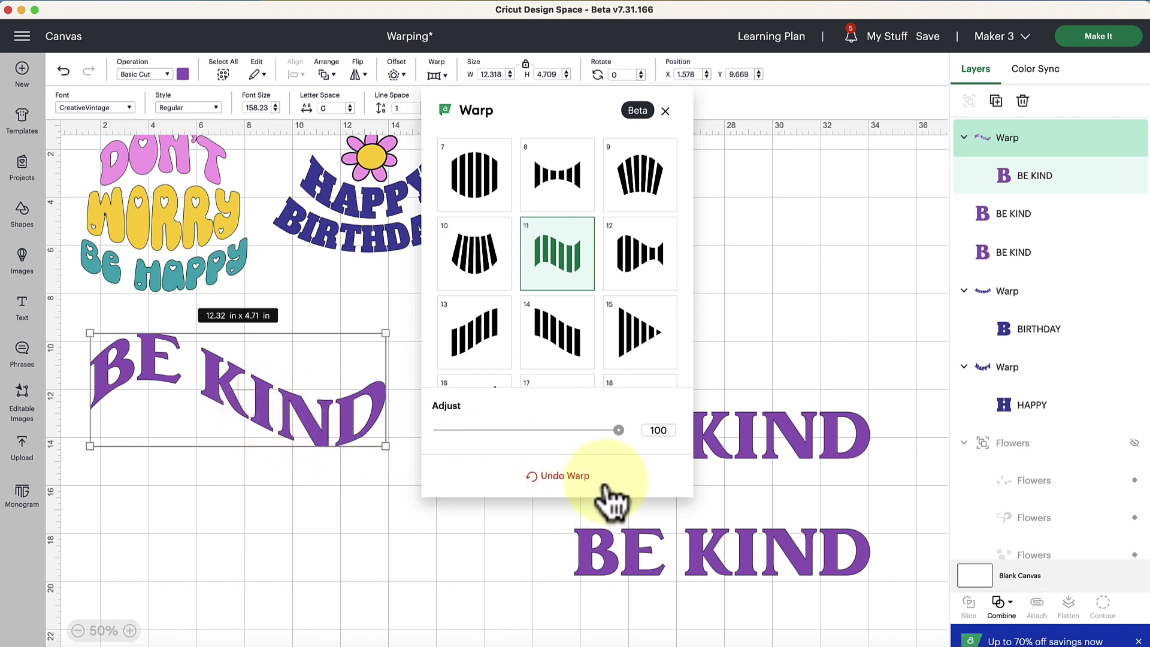
{"action": "left_click_drag", "start_coordinate": [617, 431], "coordinate": [467, 490]}
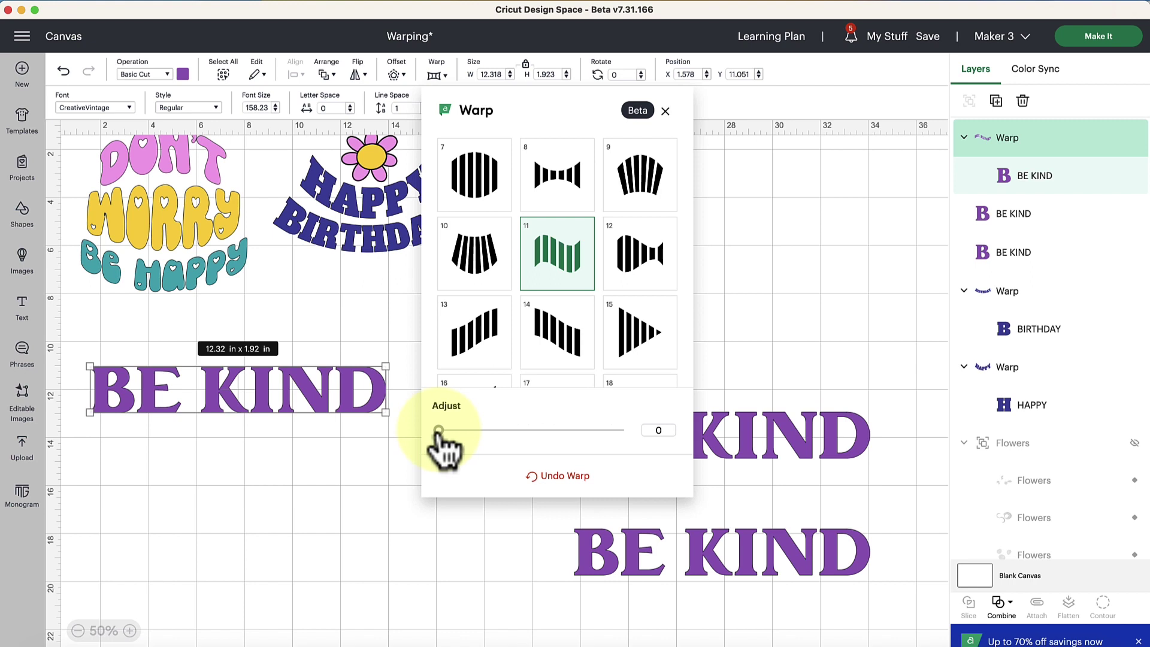
{"action": "mouse_move", "coordinate": [440, 431]}
{"action": "left_mouse_down"}
{"action": "mouse_move", "coordinate": [604, 430]}
{"action": "mouse_move", "coordinate": [624, 441]}
{"action": "left_mouse_up"}
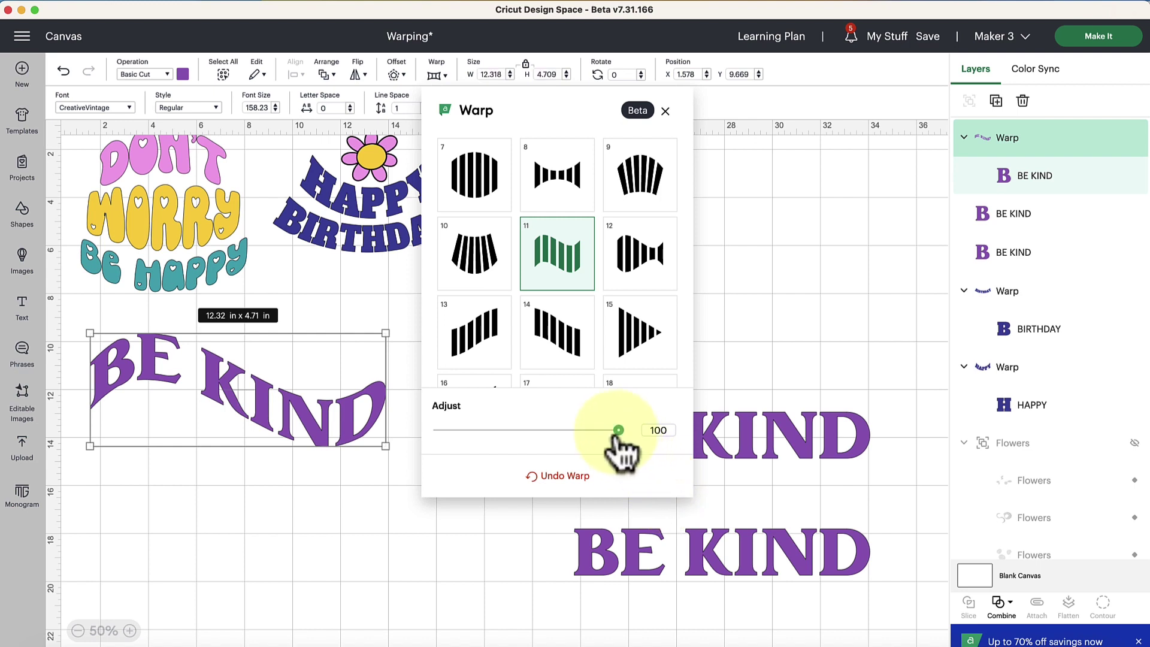
{"action": "left_click_drag", "start_coordinate": [601, 432], "coordinate": [577, 440]}
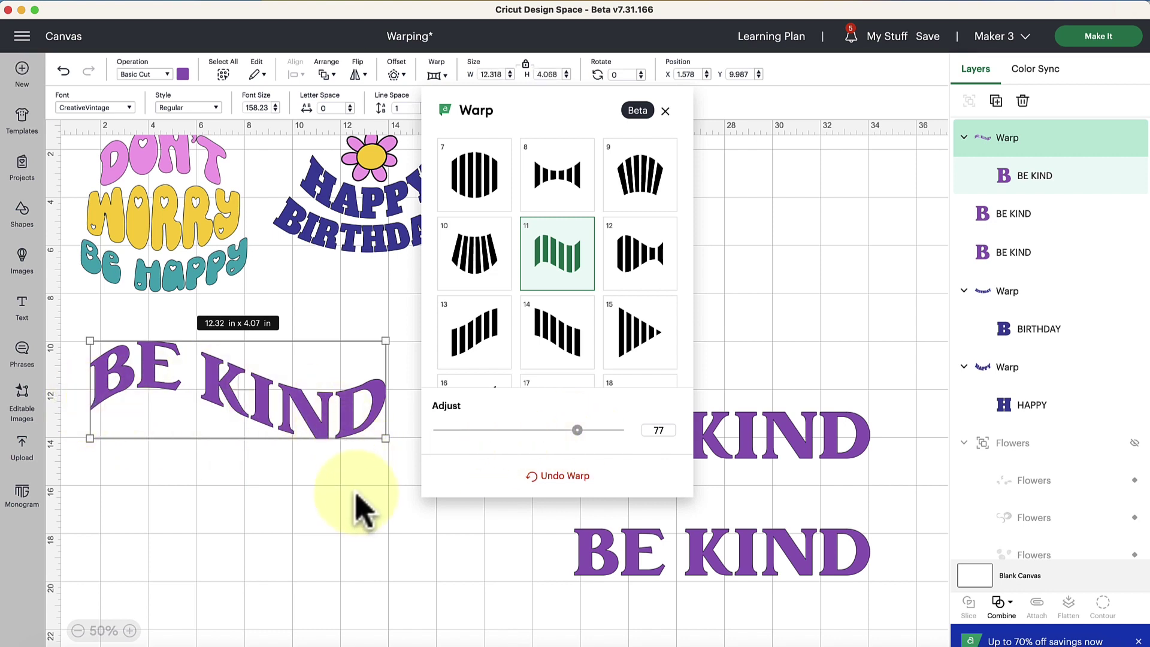
{"action": "left_click_drag", "start_coordinate": [577, 430], "coordinate": [561, 431]}
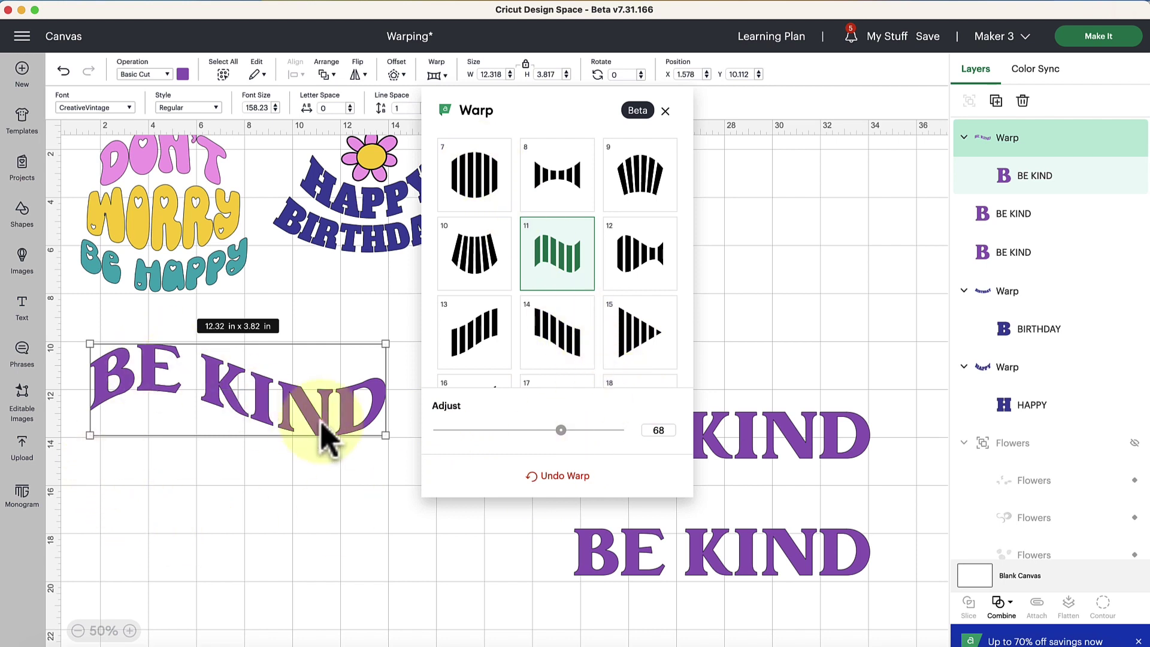
{"action": "left_click", "coordinate": [424, 544]}
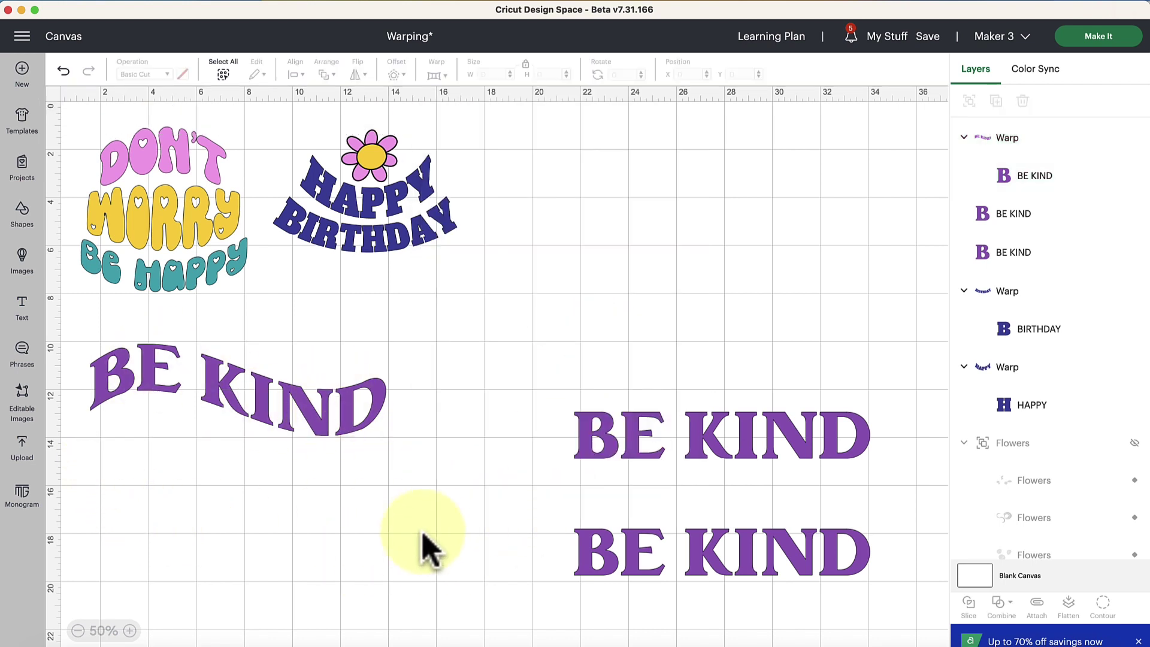
- Retype the warped text as 'Be Kind' and move it left to X 3.772
{"action": "left_click_drag", "start_coordinate": [264, 424], "coordinate": [369, 413]}
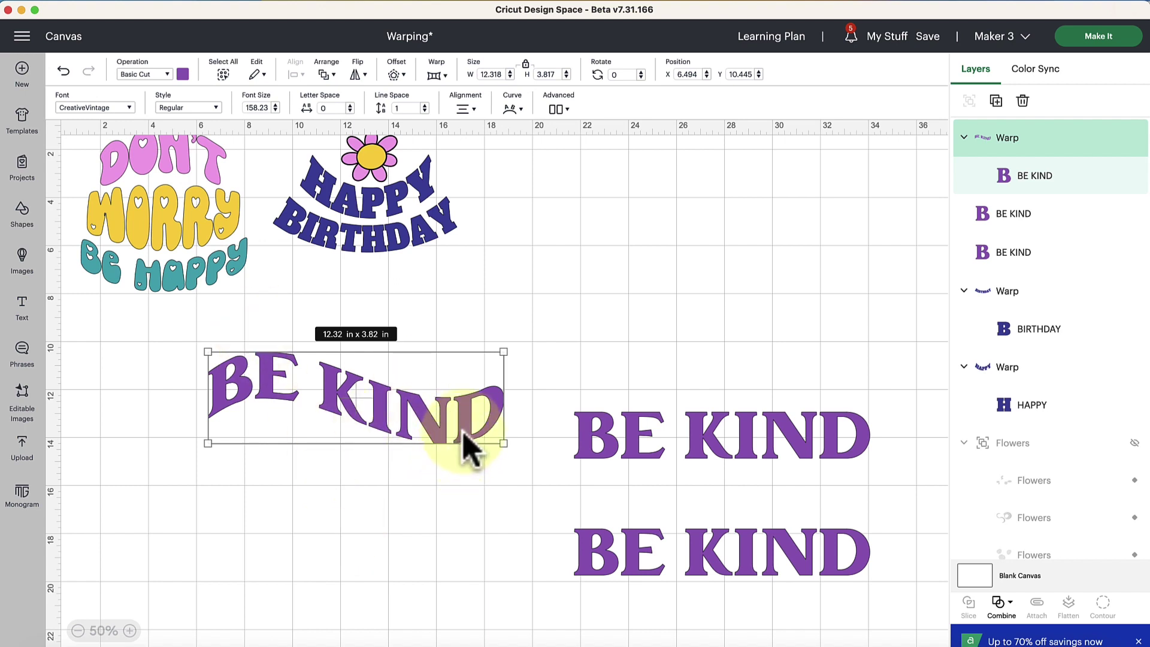
{"action": "double_click", "coordinate": [395, 410]}
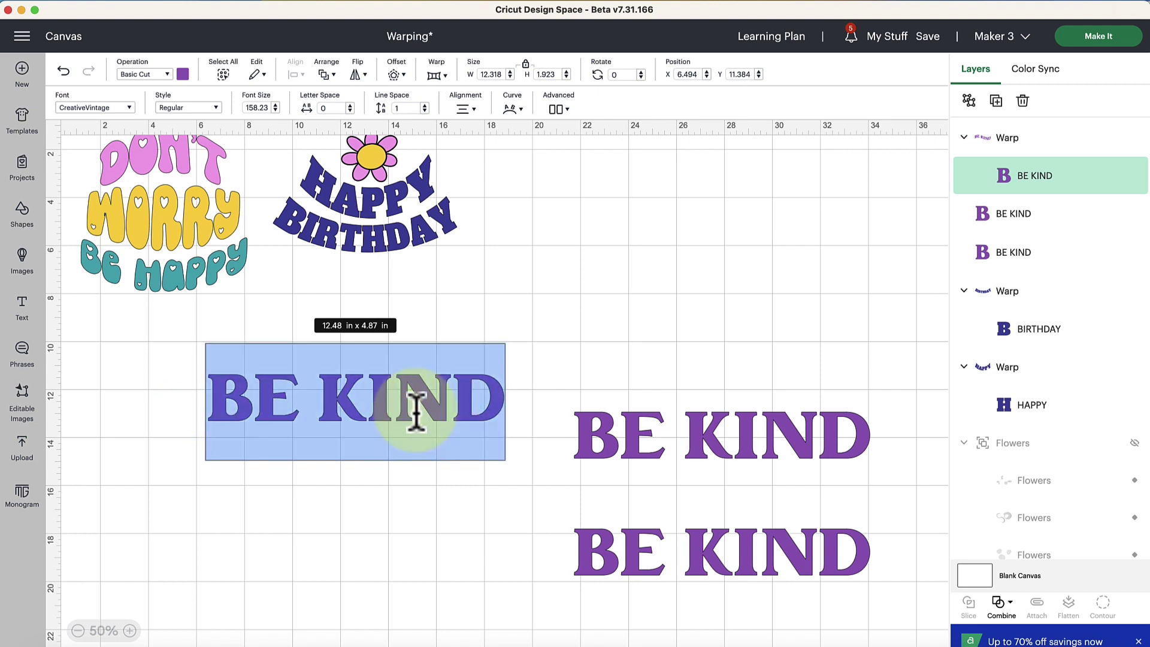
{"action": "type", "text": "Be"}
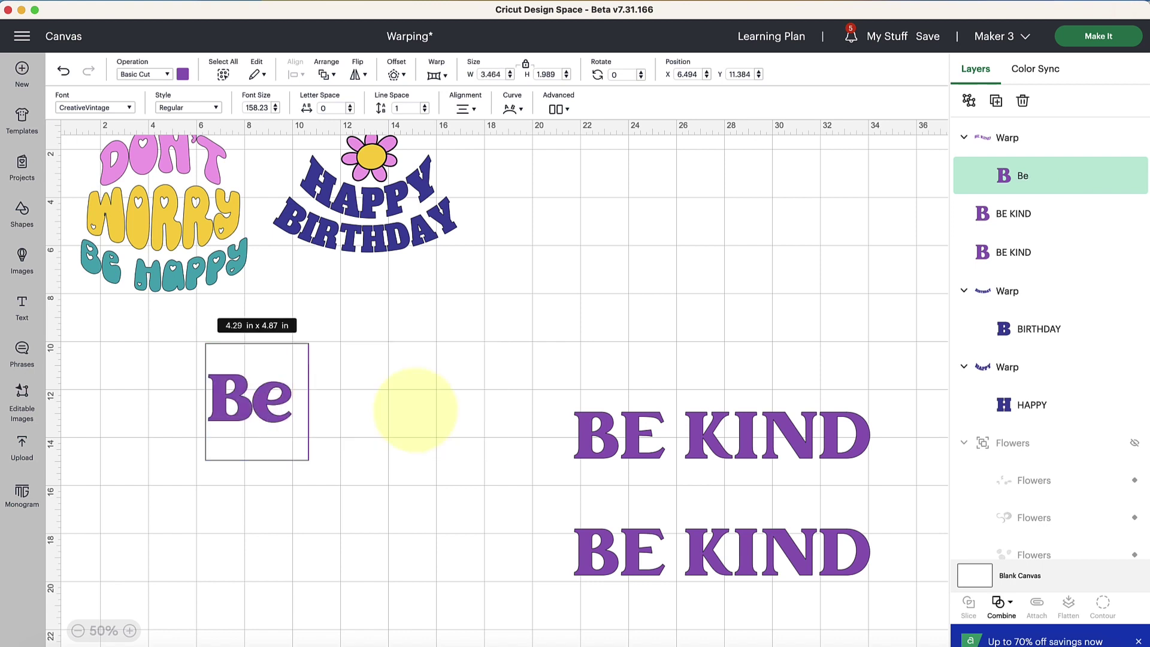
{"action": "type", "text": " Kind"}
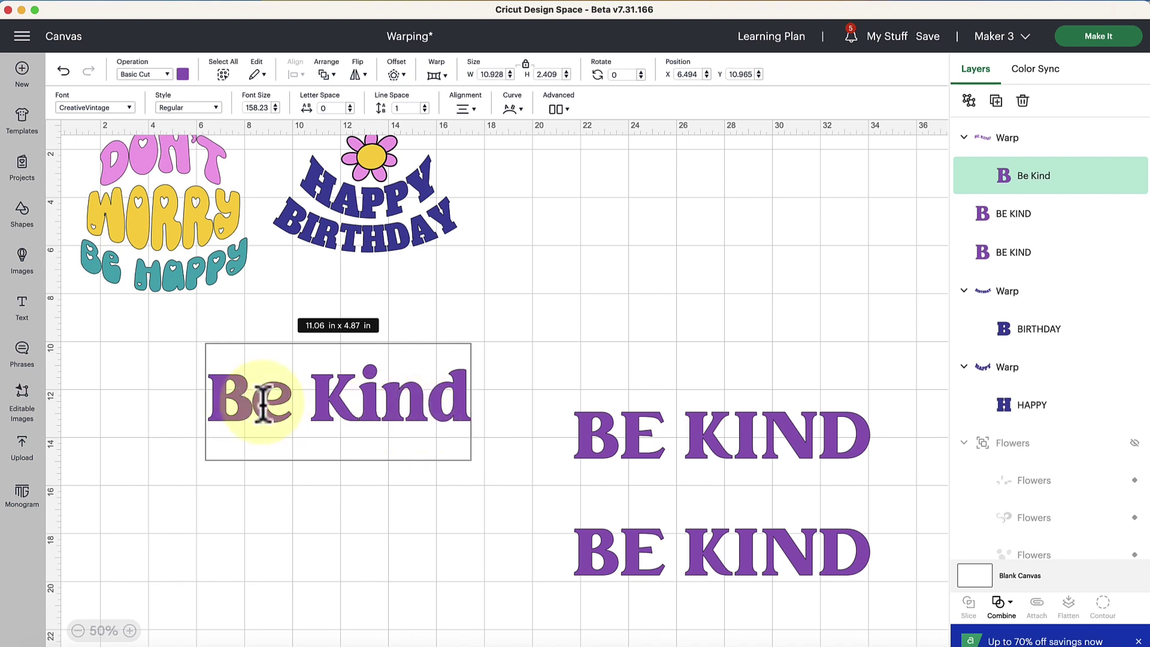
{"action": "left_click", "coordinate": [420, 530]}
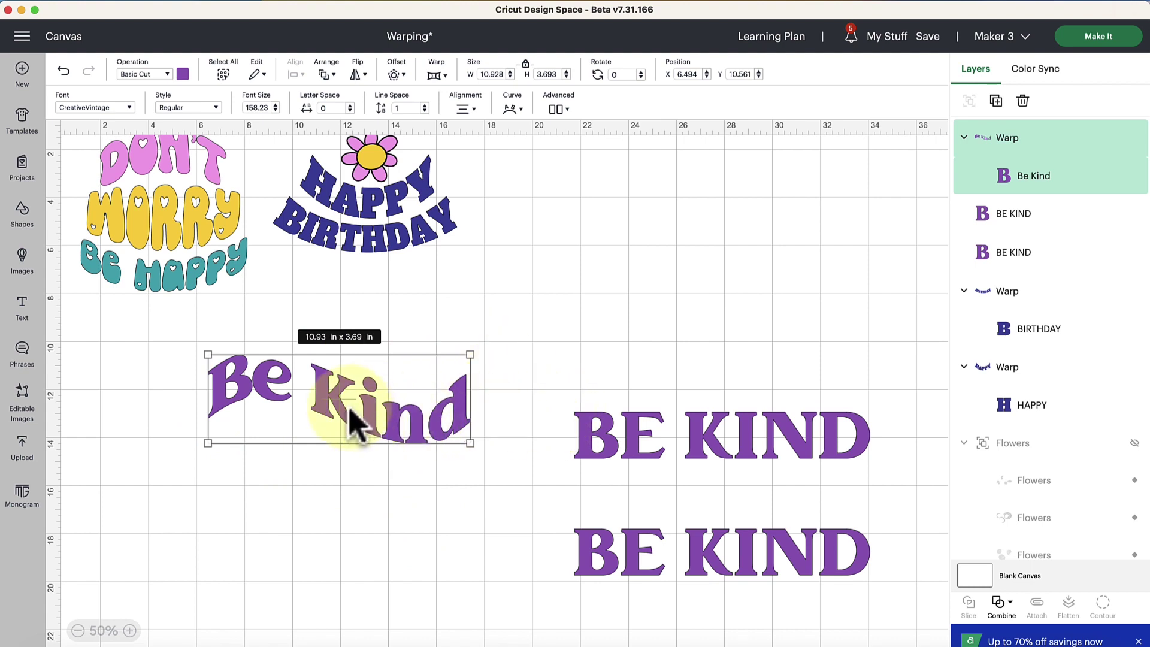
{"action": "left_click_drag", "start_coordinate": [352, 411], "coordinate": [292, 422]}
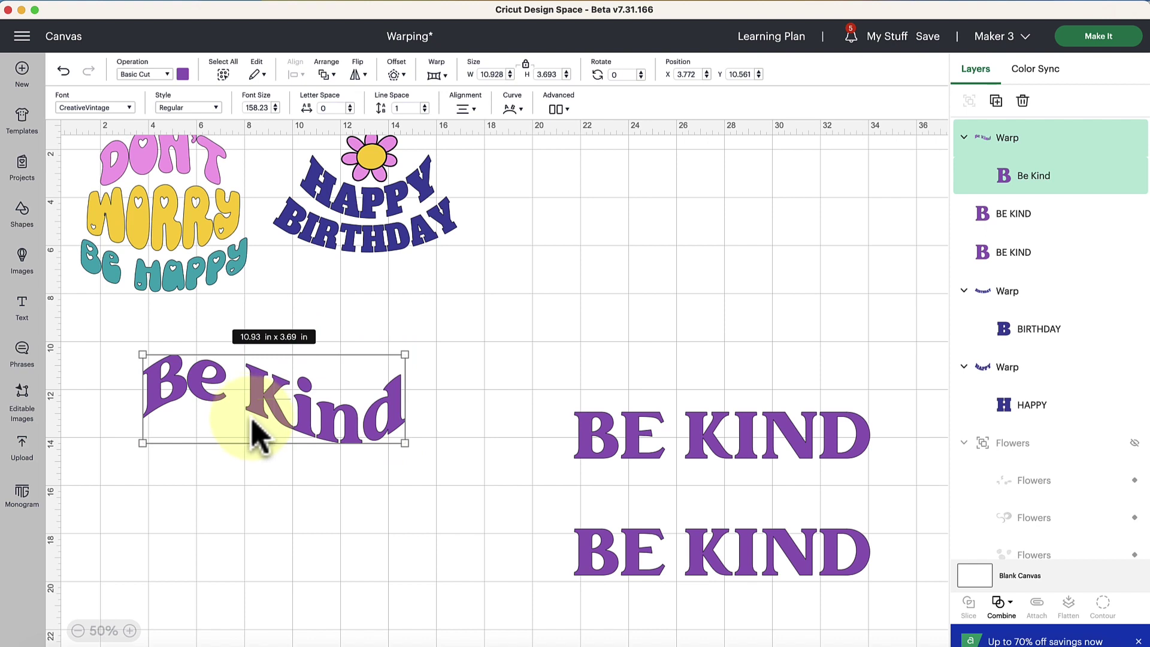
- Enlarge the arched Be Kind text to about 16.35 in wide and center it
{"action": "left_click", "coordinate": [623, 540]}
{"action": "left_click_drag", "start_coordinate": [263, 420], "coordinate": [527, 411]}
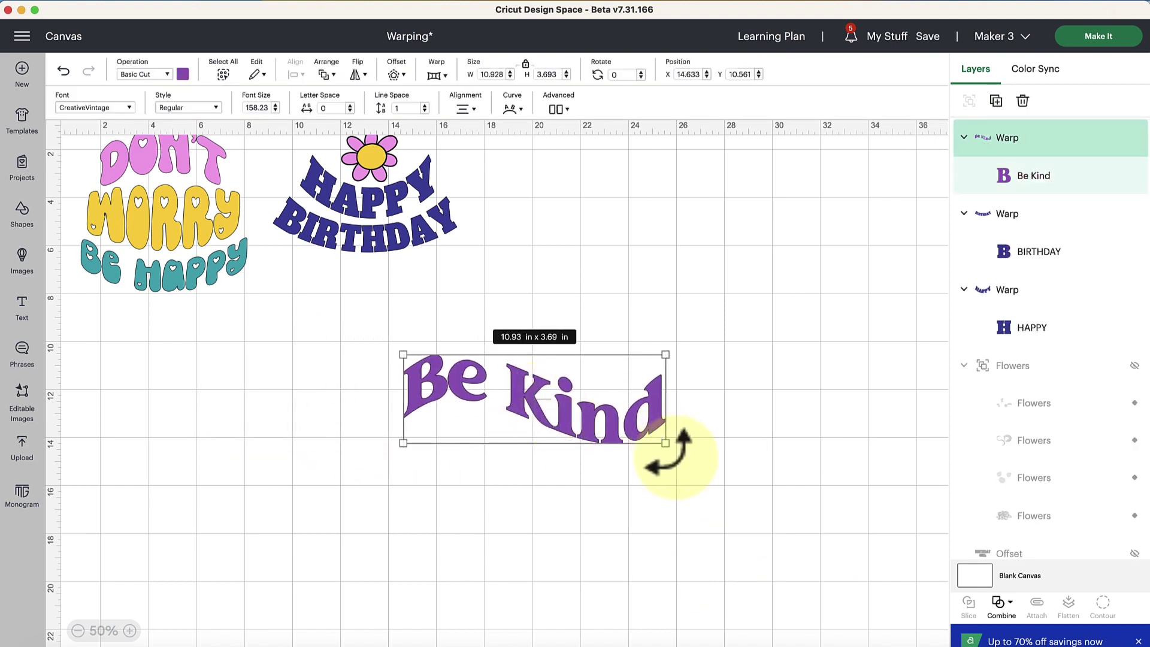
{"action": "left_click_drag", "start_coordinate": [665, 444], "coordinate": [763, 488]}
{"action": "left_click_drag", "start_coordinate": [629, 431], "coordinate": [557, 428]}
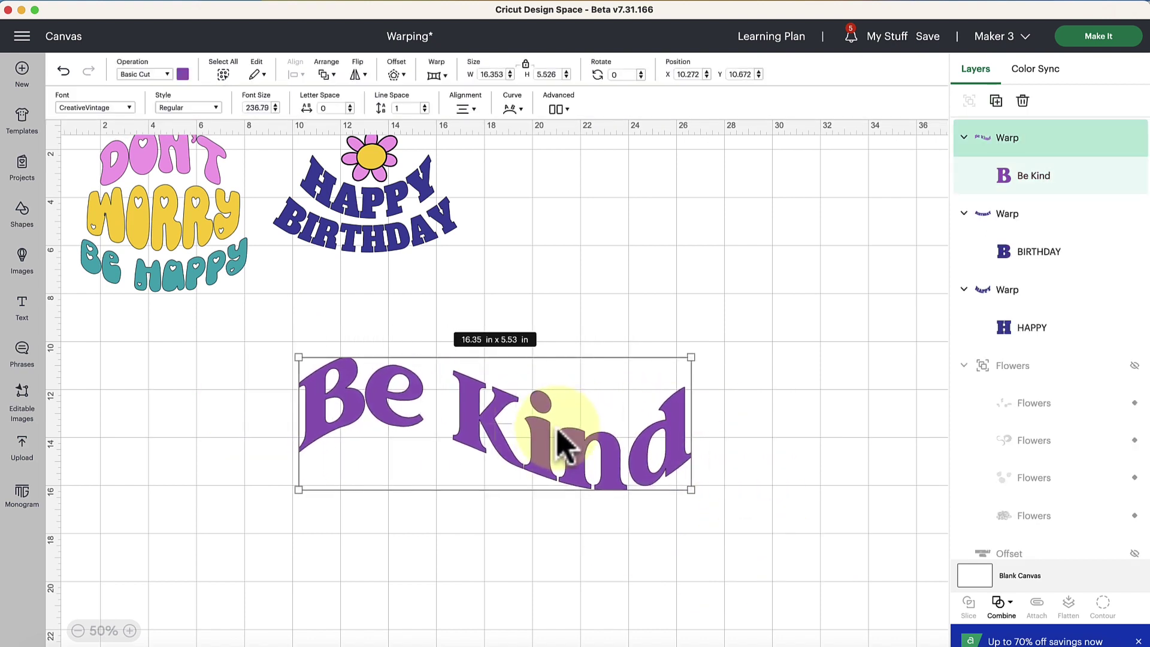
- Unhide the rose cluster, then enlarge, tilt and position it above Kind
{"action": "scroll", "coordinate": [1041, 407], "scroll_direction": "down", "scroll_amount": 2}
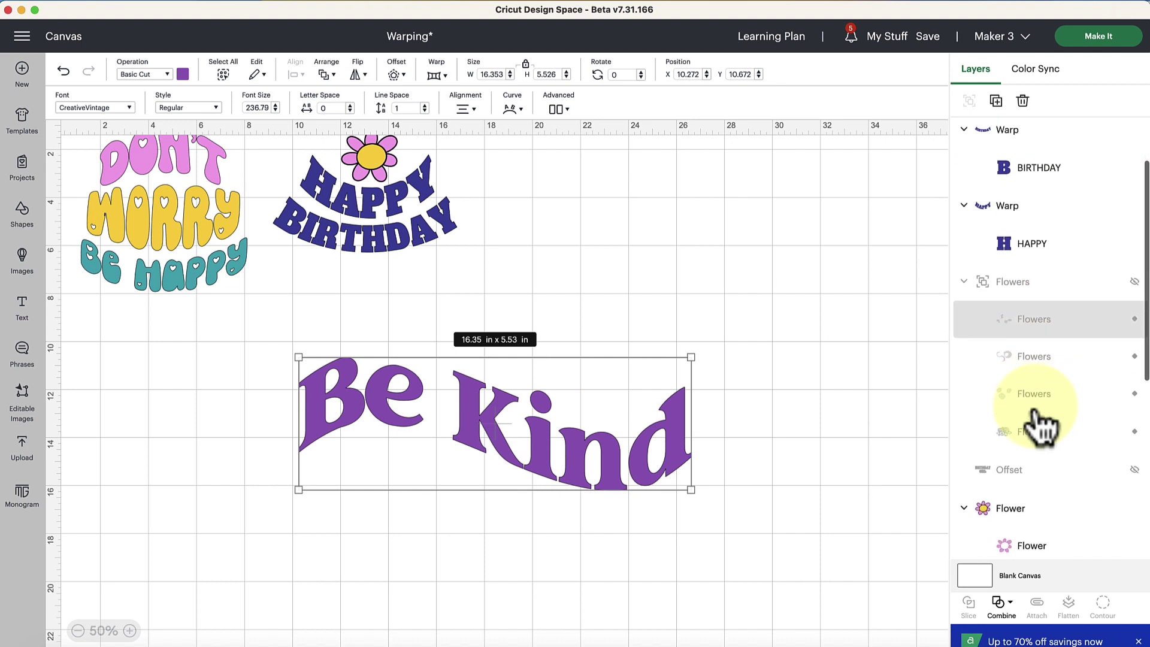
{"action": "left_click", "coordinate": [1134, 282]}
{"action": "left_click_drag", "start_coordinate": [520, 191], "coordinate": [587, 328]}
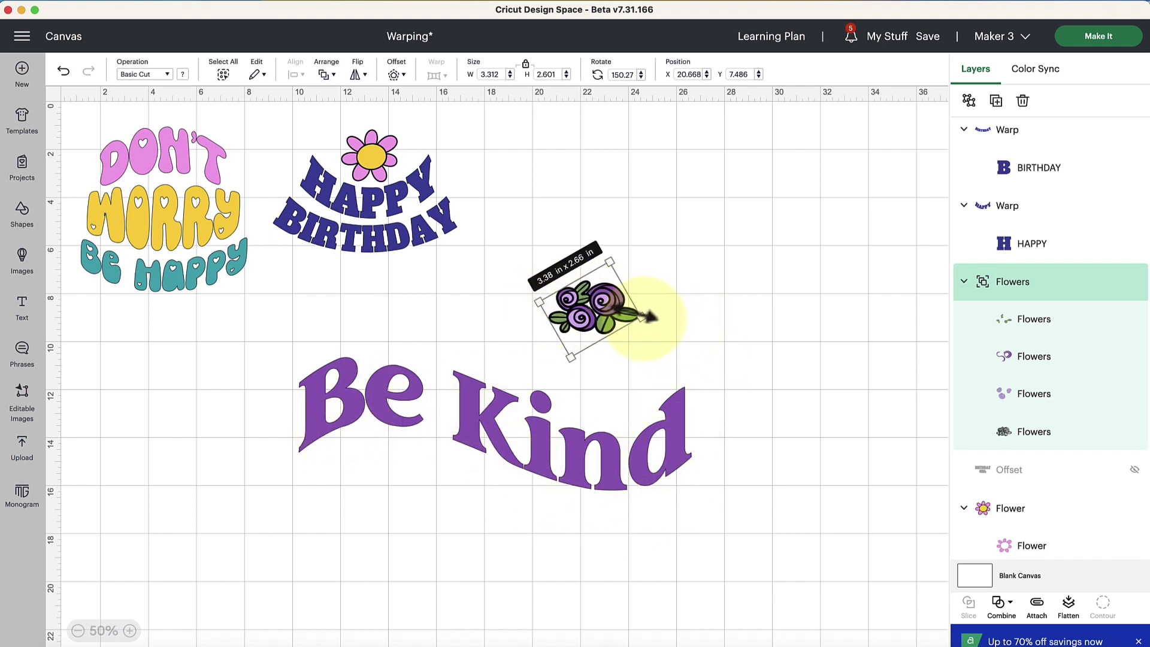
{"action": "left_click_drag", "start_coordinate": [672, 316], "coordinate": [610, 358]}
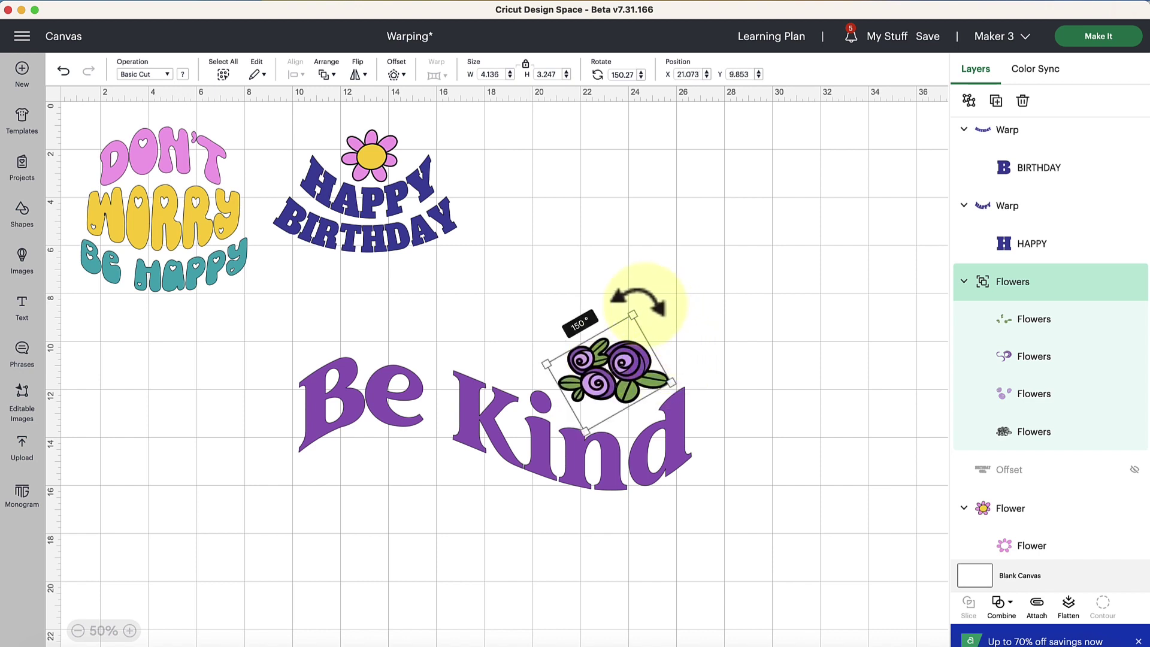
{"action": "left_click_drag", "start_coordinate": [640, 303], "coordinate": [614, 291]}
{"action": "left_click_drag", "start_coordinate": [600, 371], "coordinate": [609, 373]}
{"action": "left_click", "coordinate": [727, 385]}
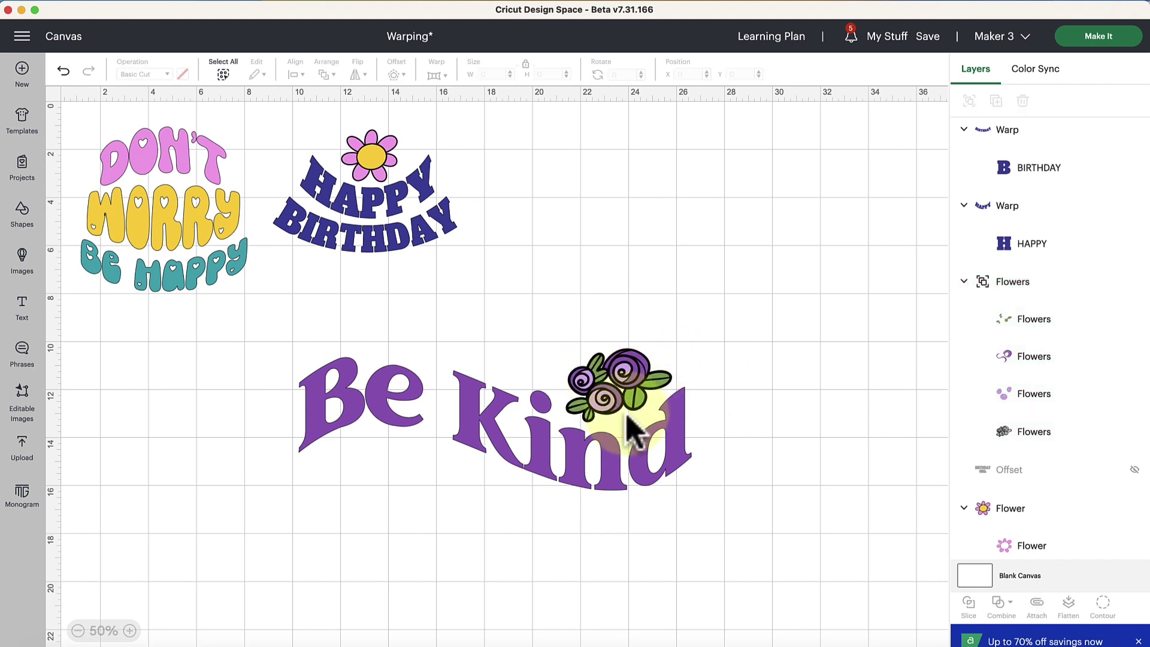
- Duplicate the rose cluster, then shrink and rotate the copy slightly beneath Be
{"action": "left_click", "coordinate": [629, 431]}
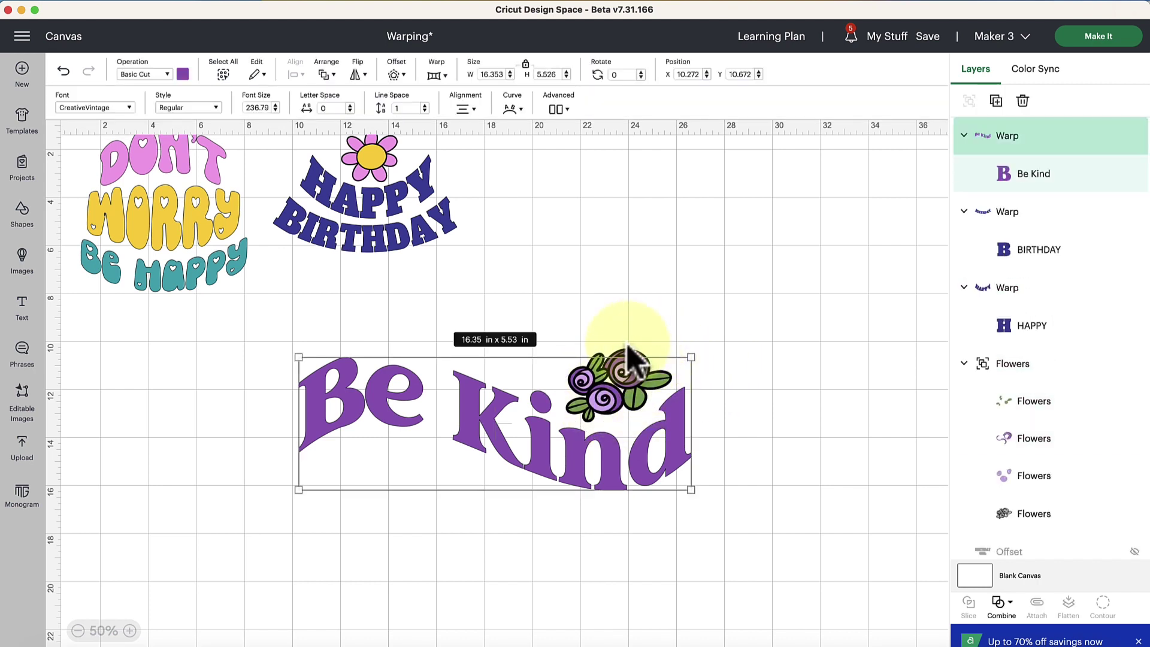
{"action": "left_click", "coordinate": [628, 354]}
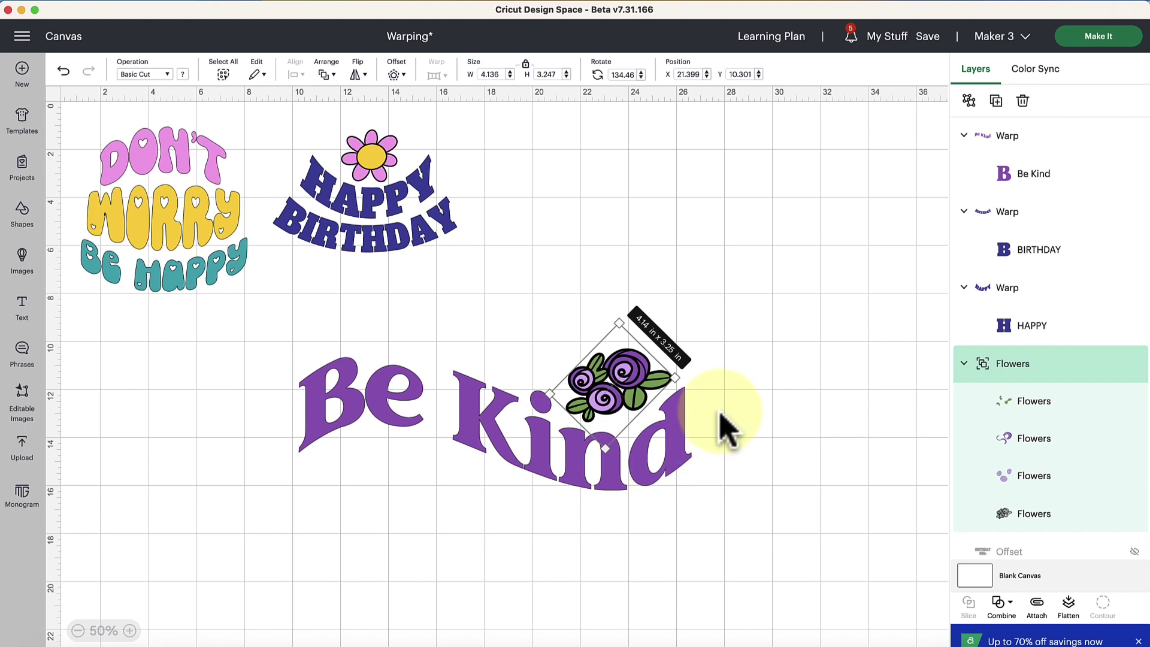
{"action": "key", "text": "ctrl+v"}
{"action": "left_click_drag", "start_coordinate": [193, 218], "coordinate": [410, 473]}
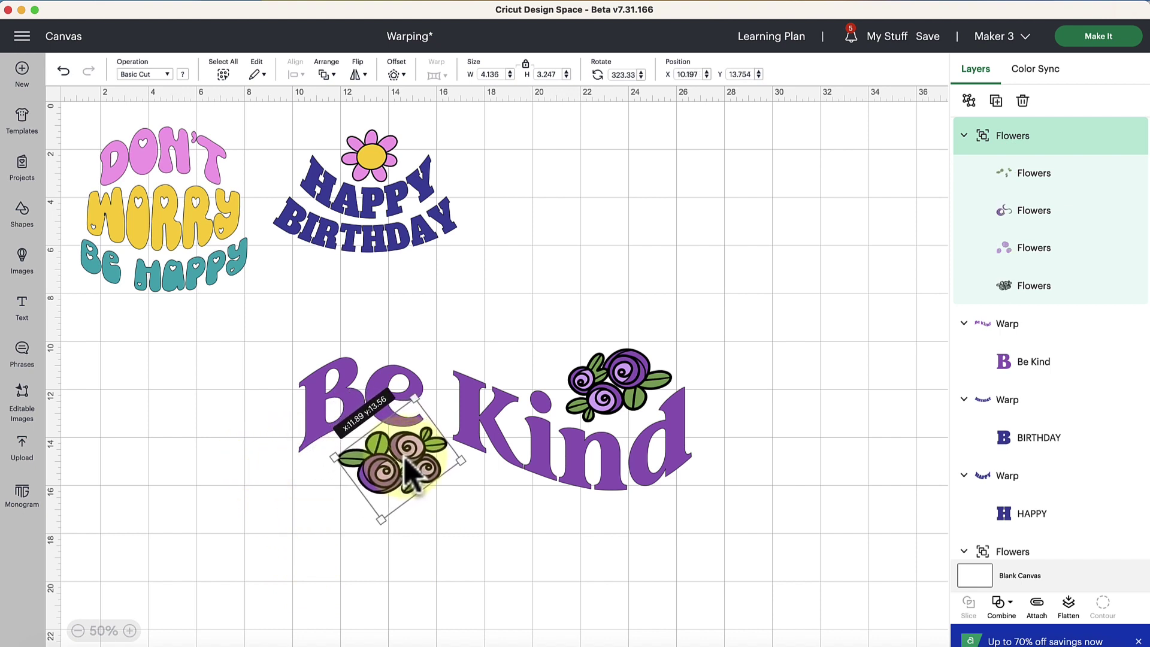
{"action": "left_click_drag", "start_coordinate": [378, 516], "coordinate": [380, 502]}
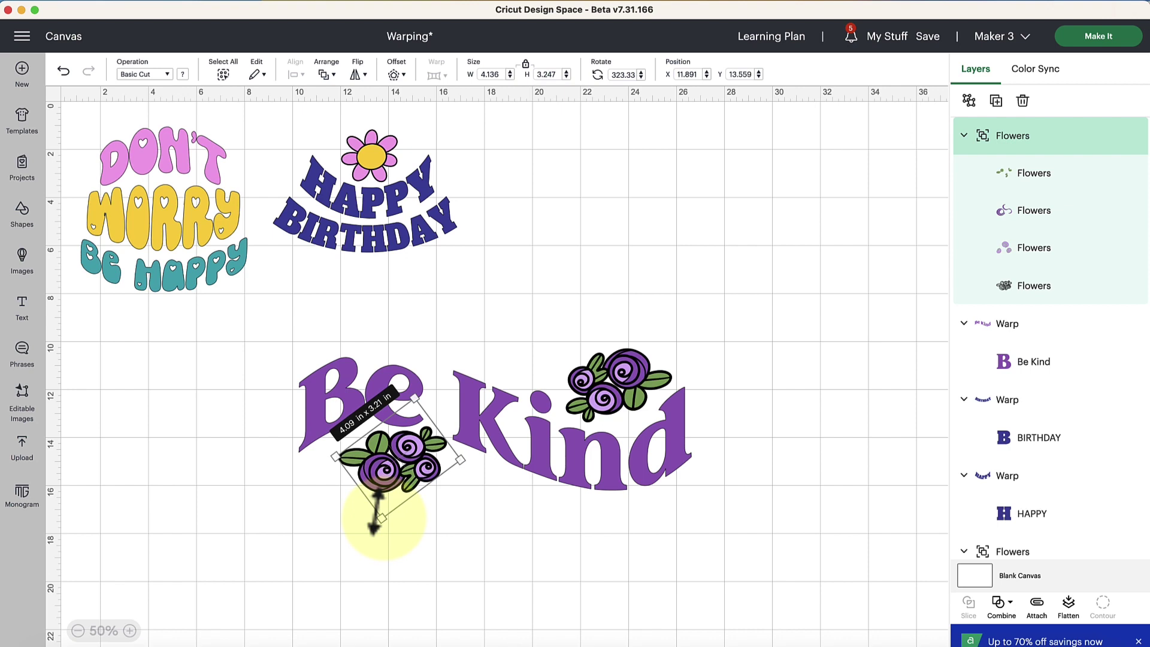
{"action": "left_click_drag", "start_coordinate": [467, 461], "coordinate": [392, 476]}
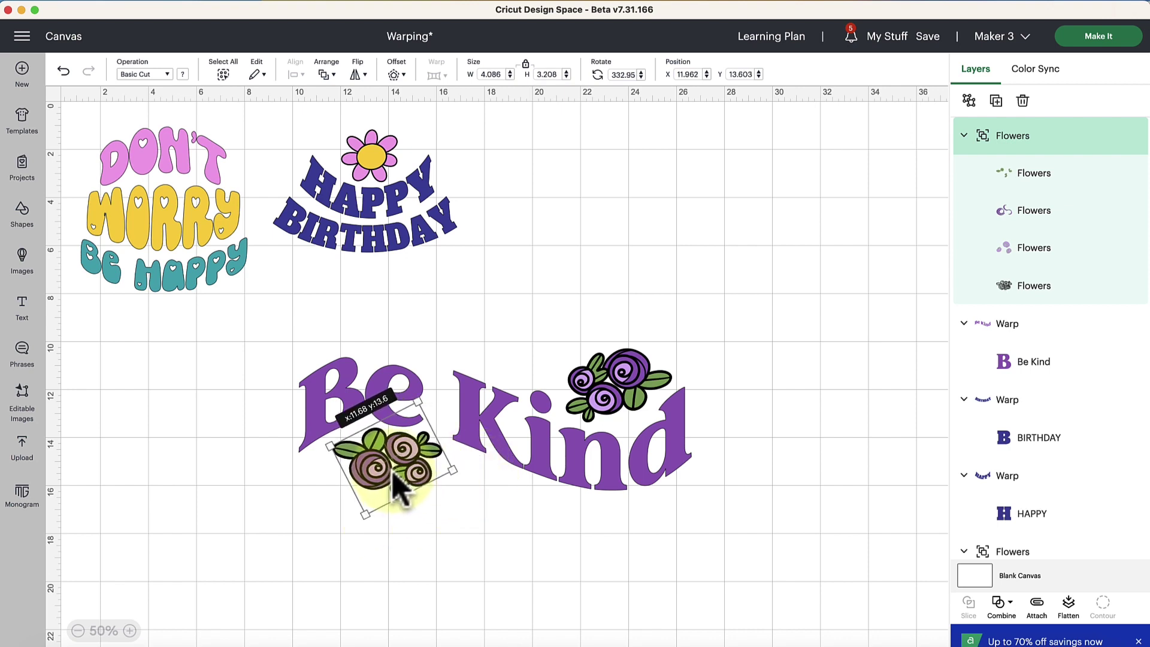
{"action": "left_click", "coordinate": [483, 513]}
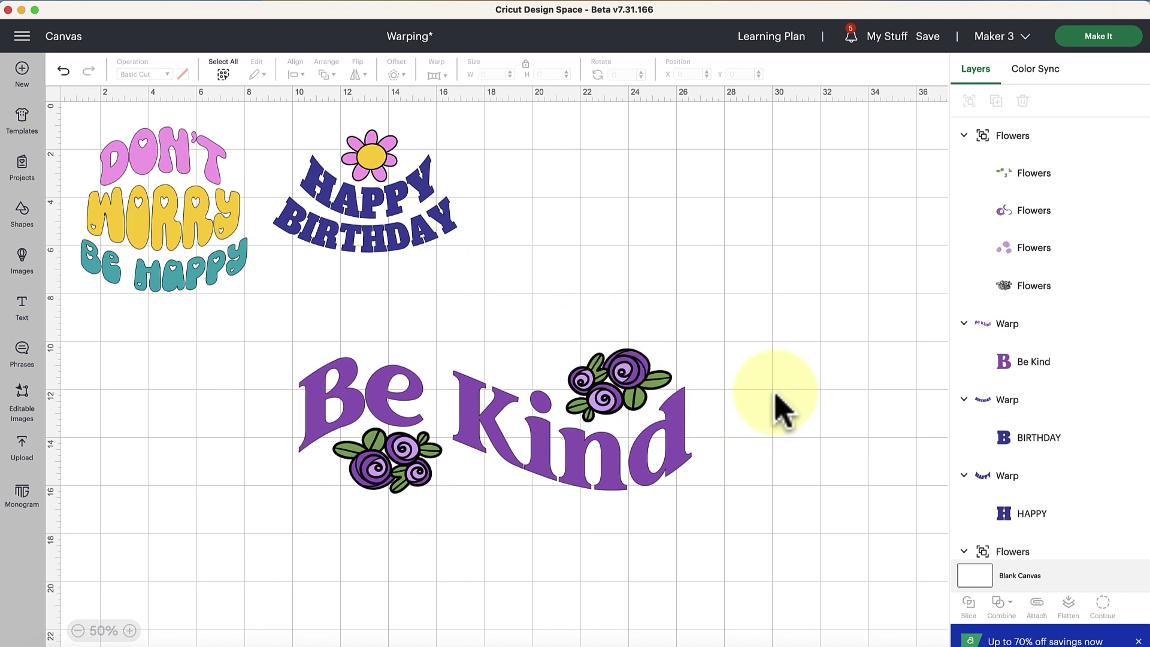
- Review the warp settings of the Don't and worry words
{"action": "left_click", "coordinate": [174, 216]}
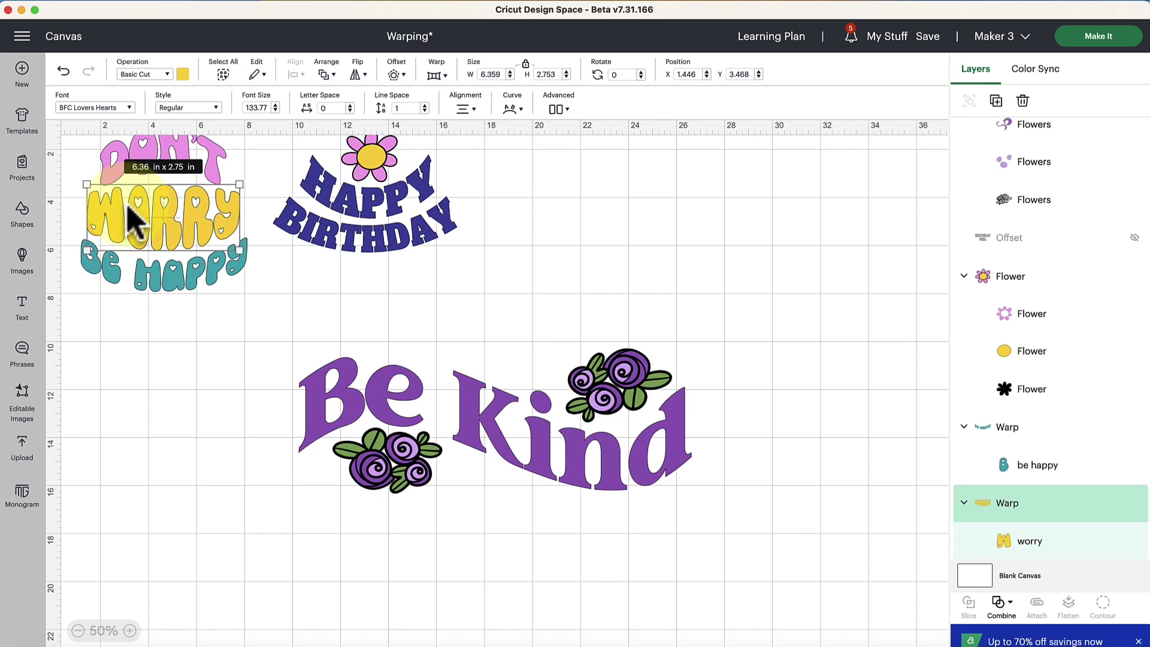
{"action": "left_click", "coordinate": [85, 160]}
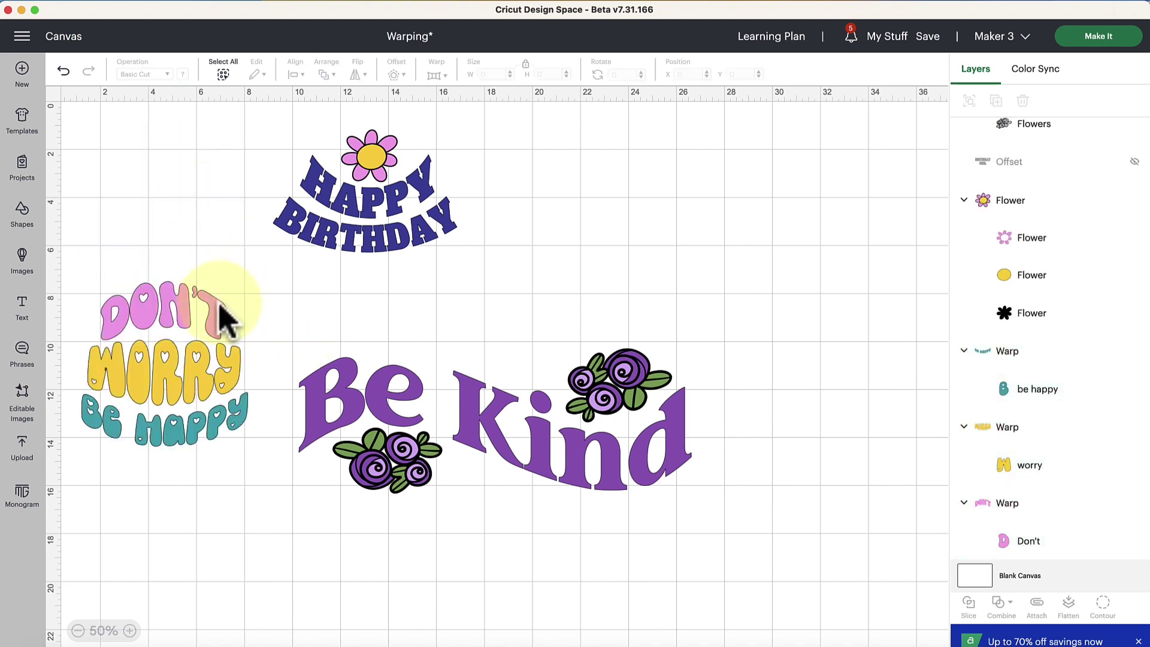
{"action": "left_click", "coordinate": [207, 318]}
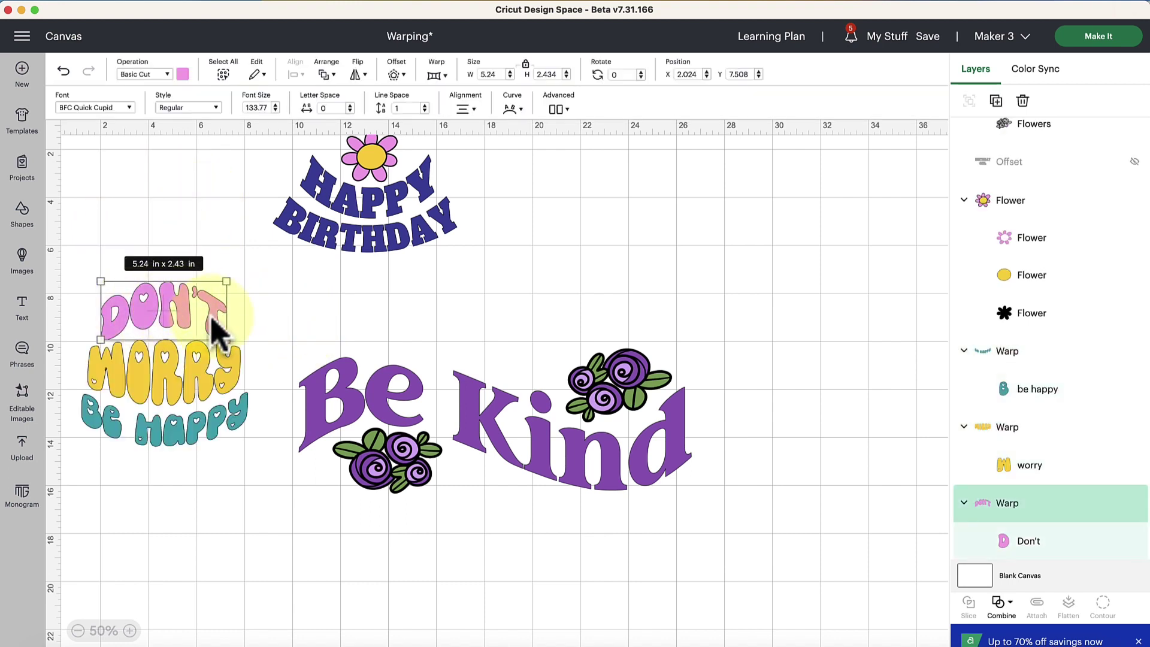
{"action": "left_click", "coordinate": [435, 75]}
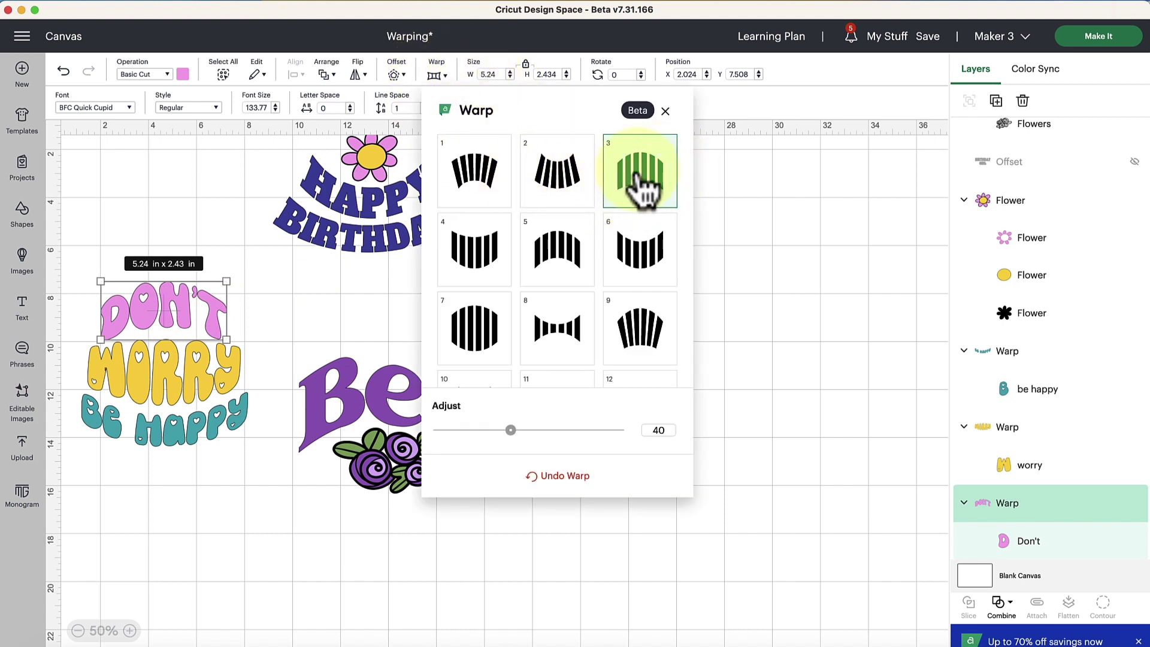
{"action": "left_click", "coordinate": [743, 231]}
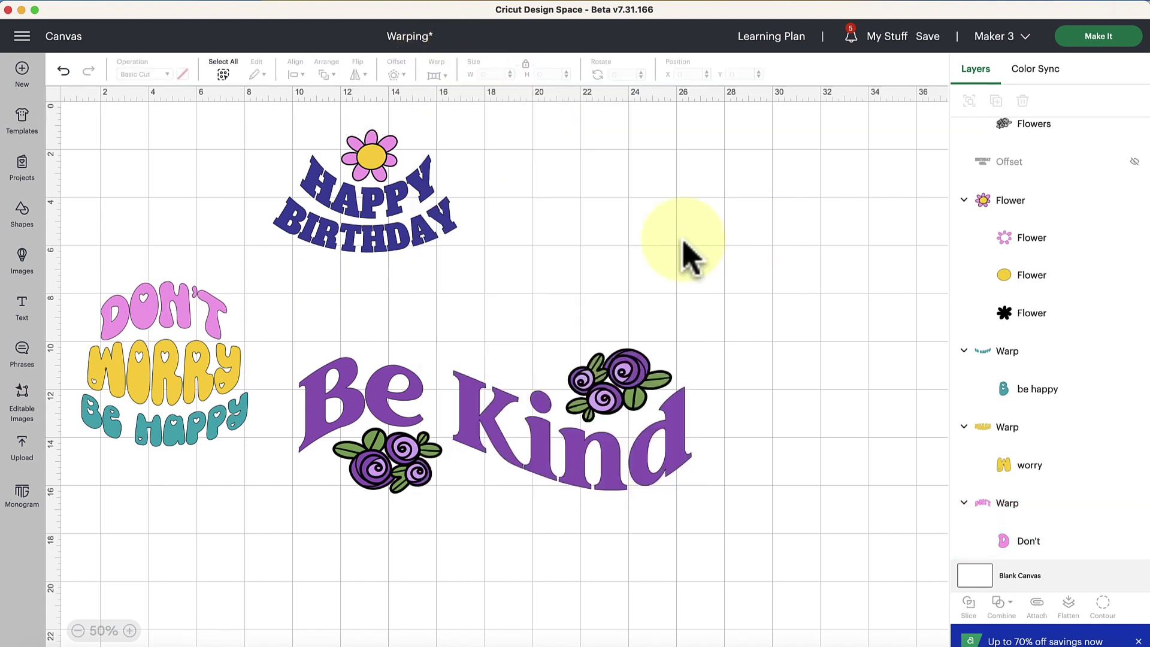
{"action": "left_click", "coordinate": [163, 382]}
{"action": "left_click", "coordinate": [433, 77]}
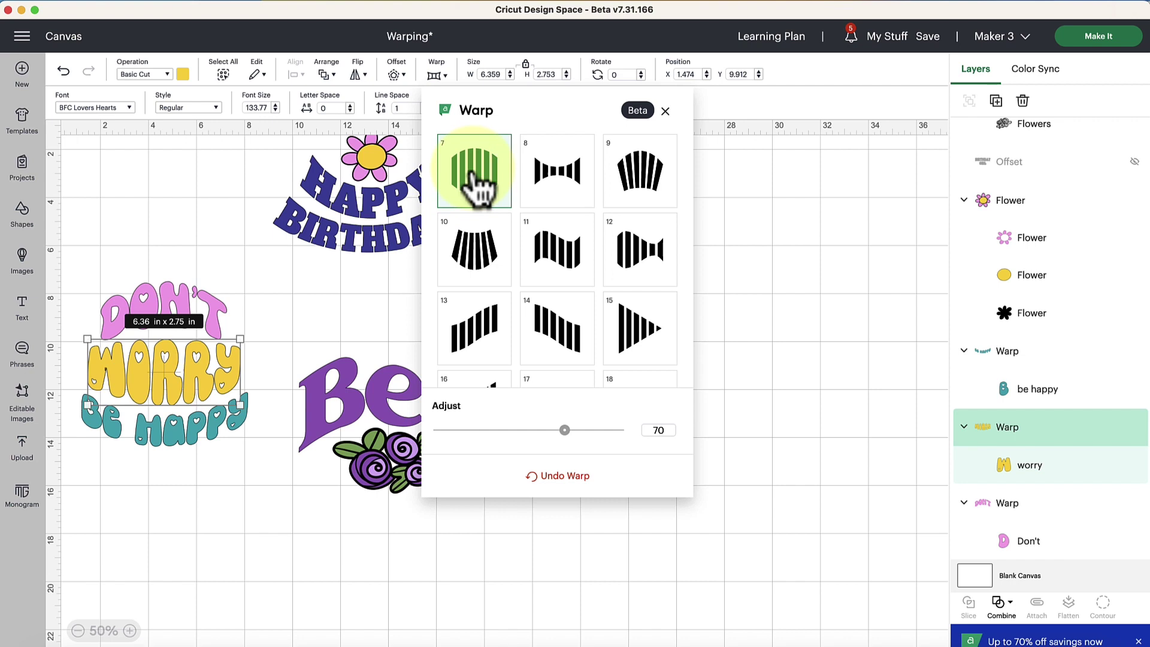
{"action": "left_click", "coordinate": [195, 480]}
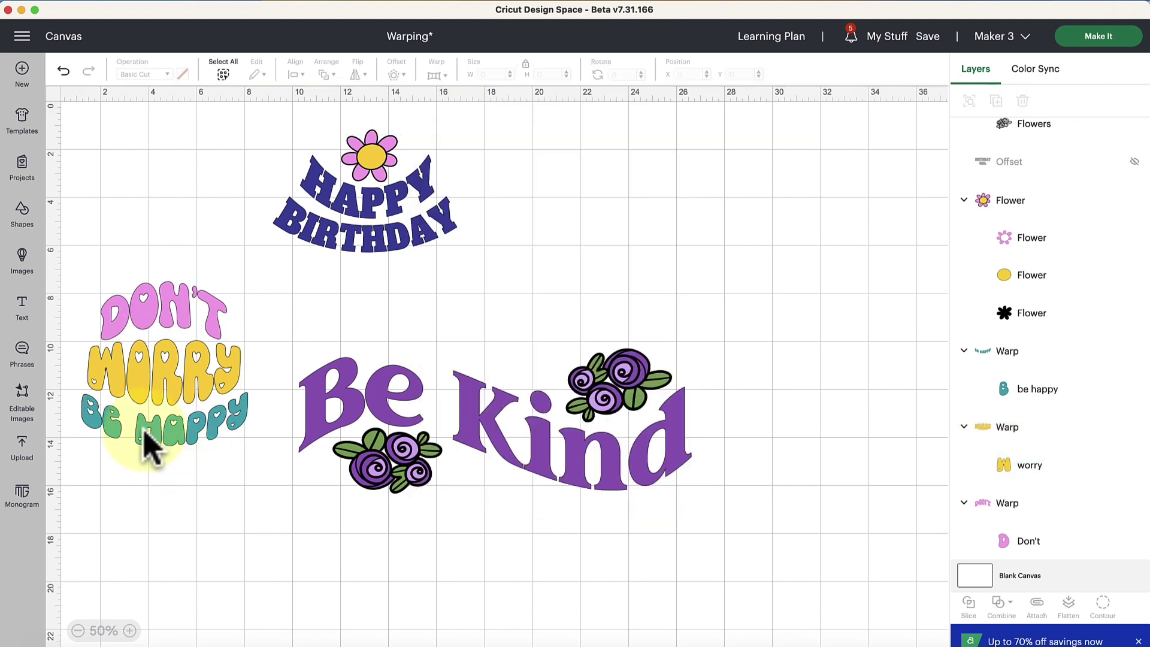
- Review the be happy warp settings: preset 6 at strength 40
{"action": "left_click", "coordinate": [149, 444]}
{"action": "left_click", "coordinate": [436, 75]}
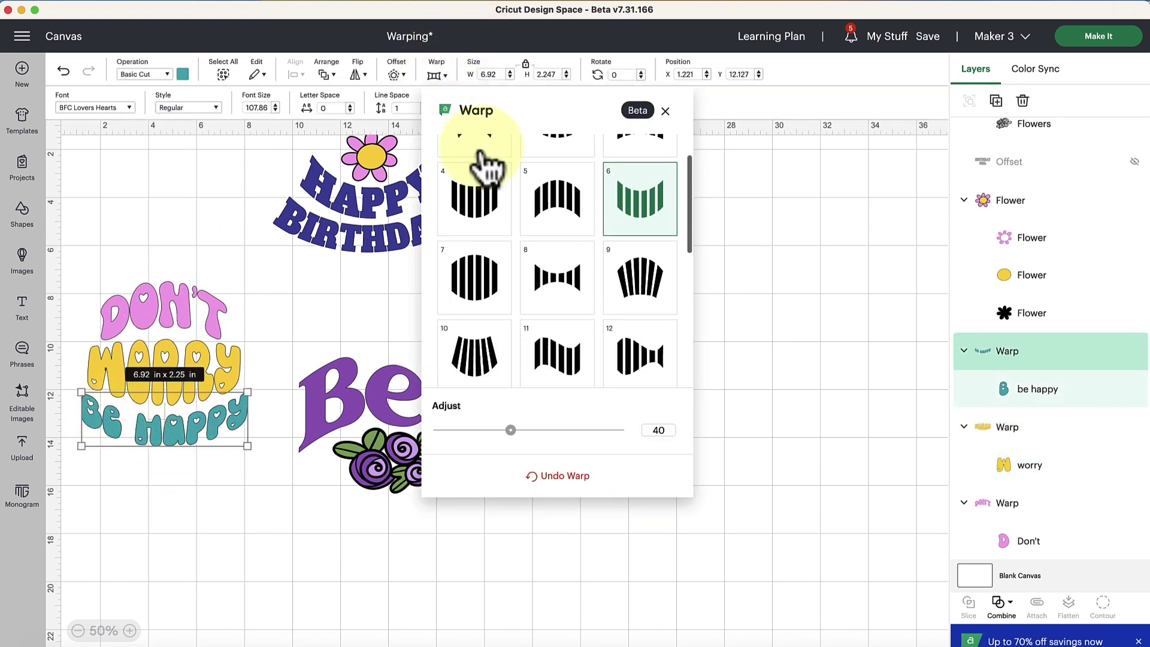
{"action": "scroll", "coordinate": [527, 198], "scroll_direction": "down", "scroll_amount": 1}
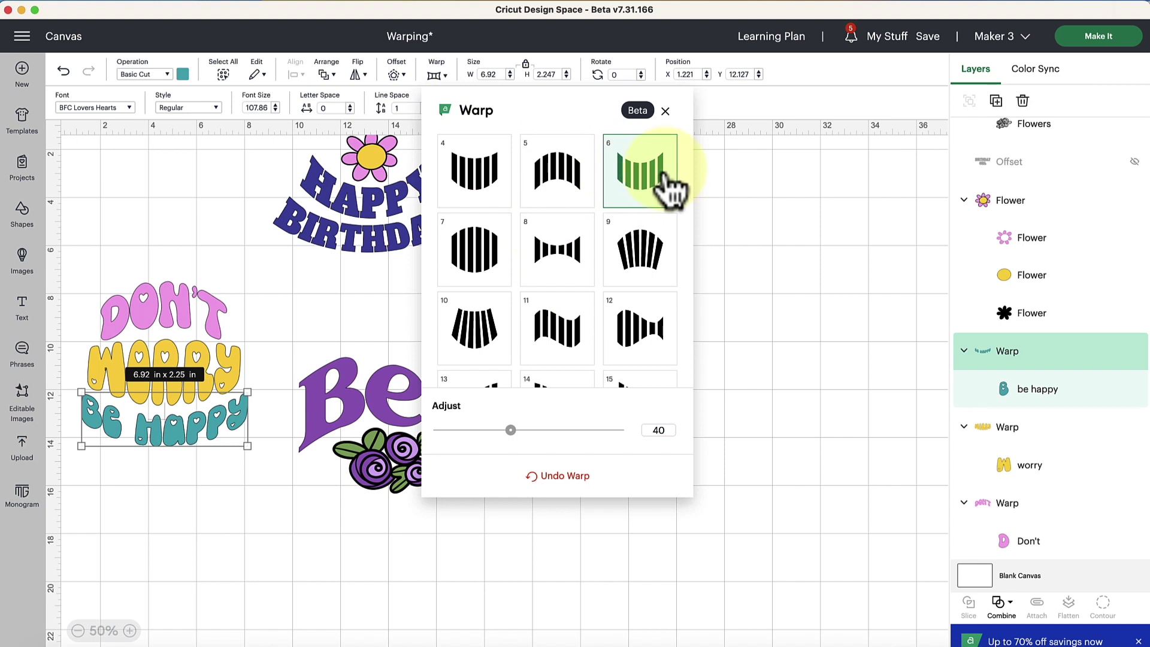
{"action": "scroll", "coordinate": [650, 222], "scroll_direction": "up", "scroll_amount": 3}
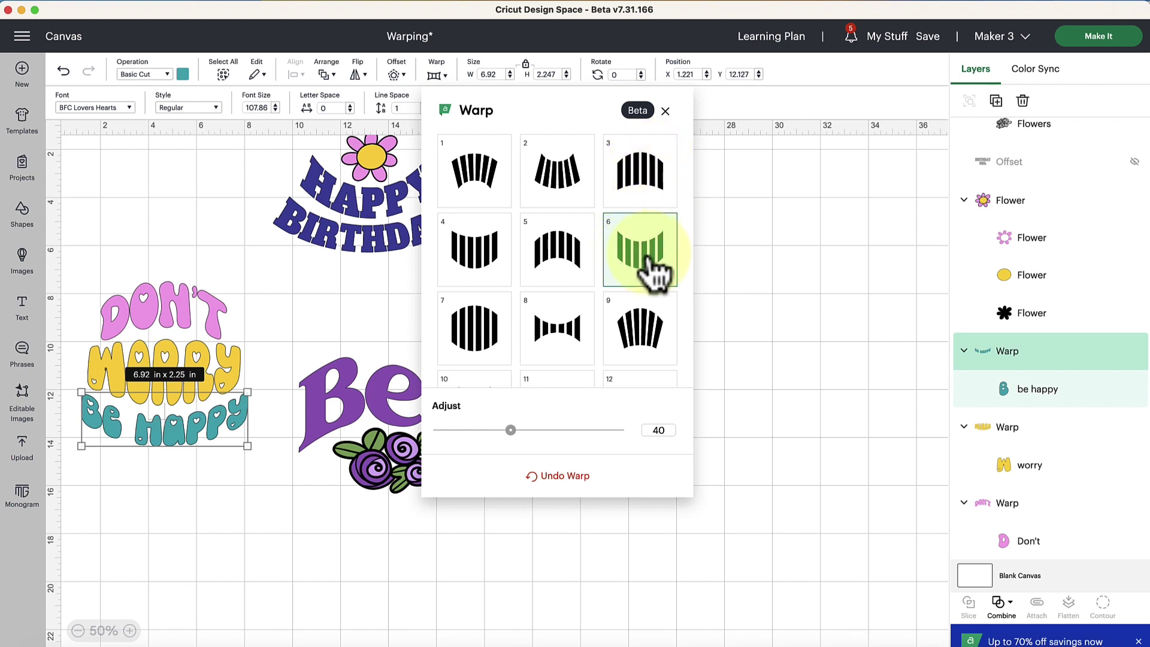
{"action": "left_click", "coordinate": [214, 494]}
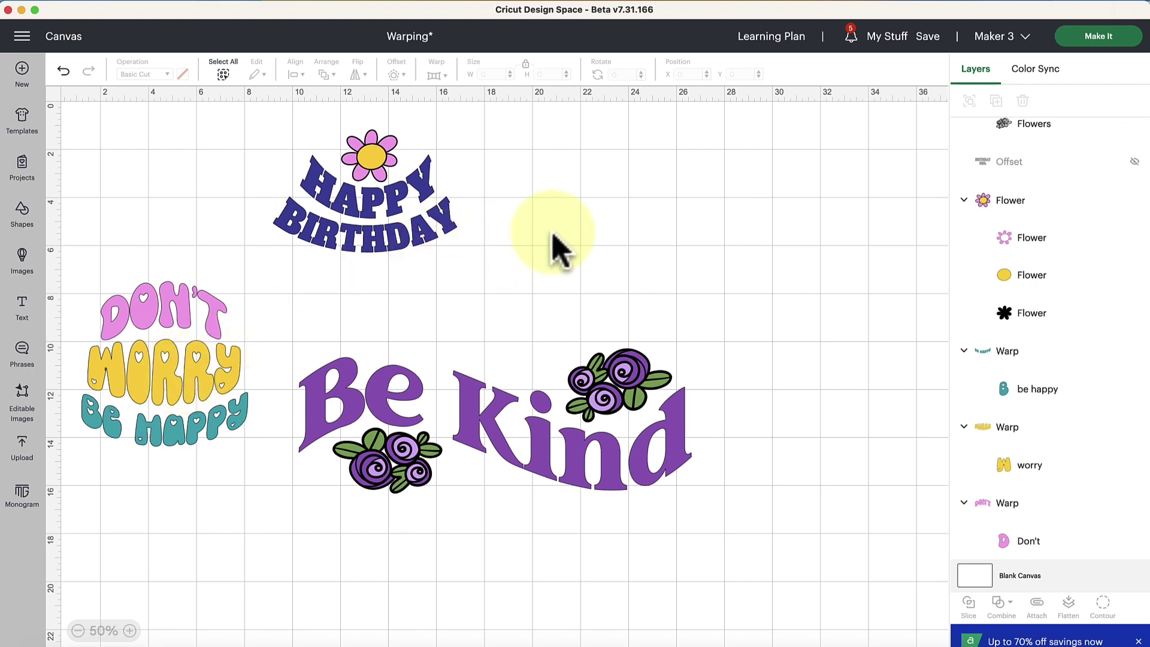
- Select both HAPPY and BIRTHDAY together and shift the design slightly lower
{"action": "left_click", "coordinate": [386, 260]}
{"action": "left_click", "coordinate": [444, 392]}
{"action": "left_click", "coordinate": [719, 297]}
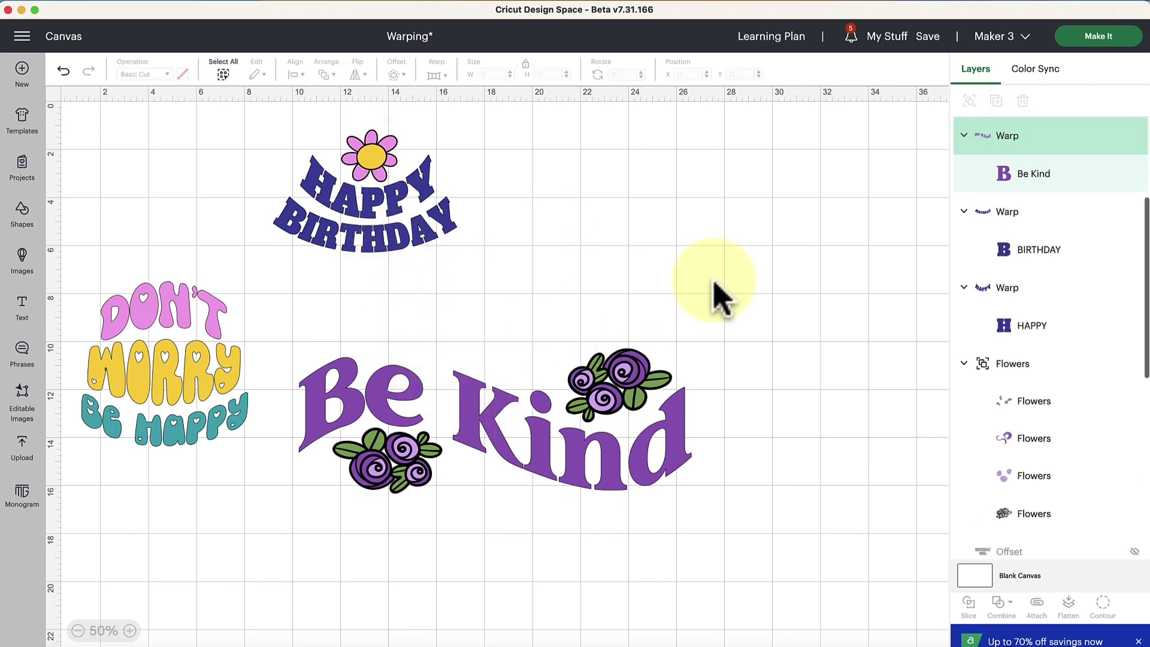
{"action": "left_click_drag", "start_coordinate": [478, 141], "coordinate": [312, 260]}
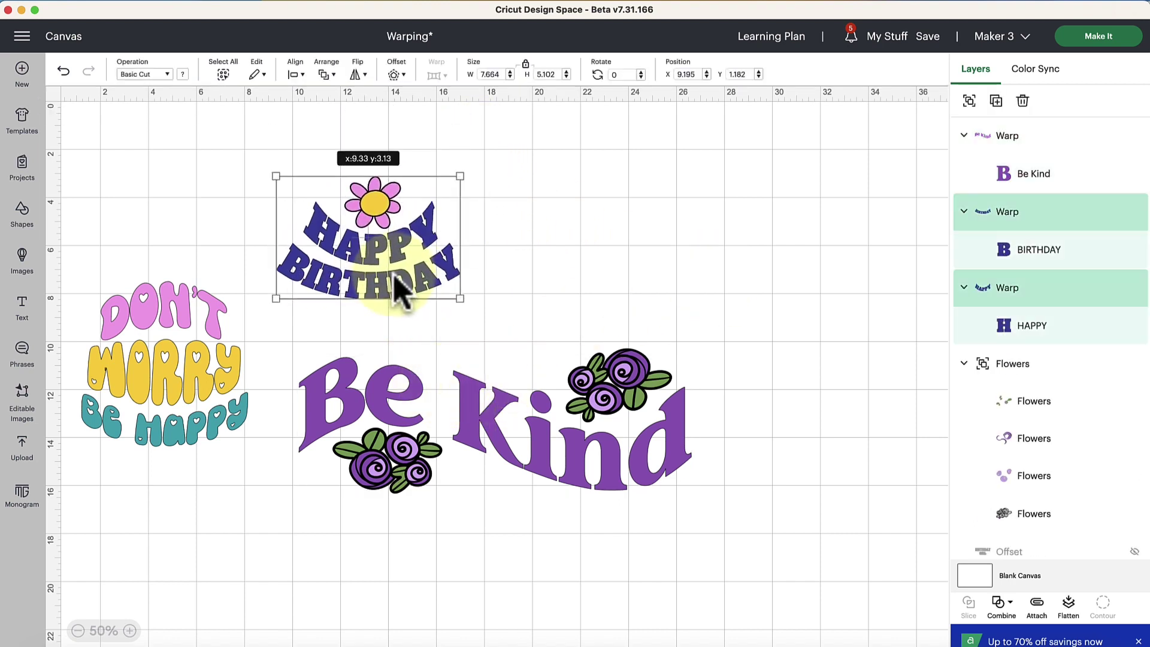
{"action": "left_click_drag", "start_coordinate": [398, 288], "coordinate": [401, 313]}
{"action": "left_click", "coordinate": [542, 300]}
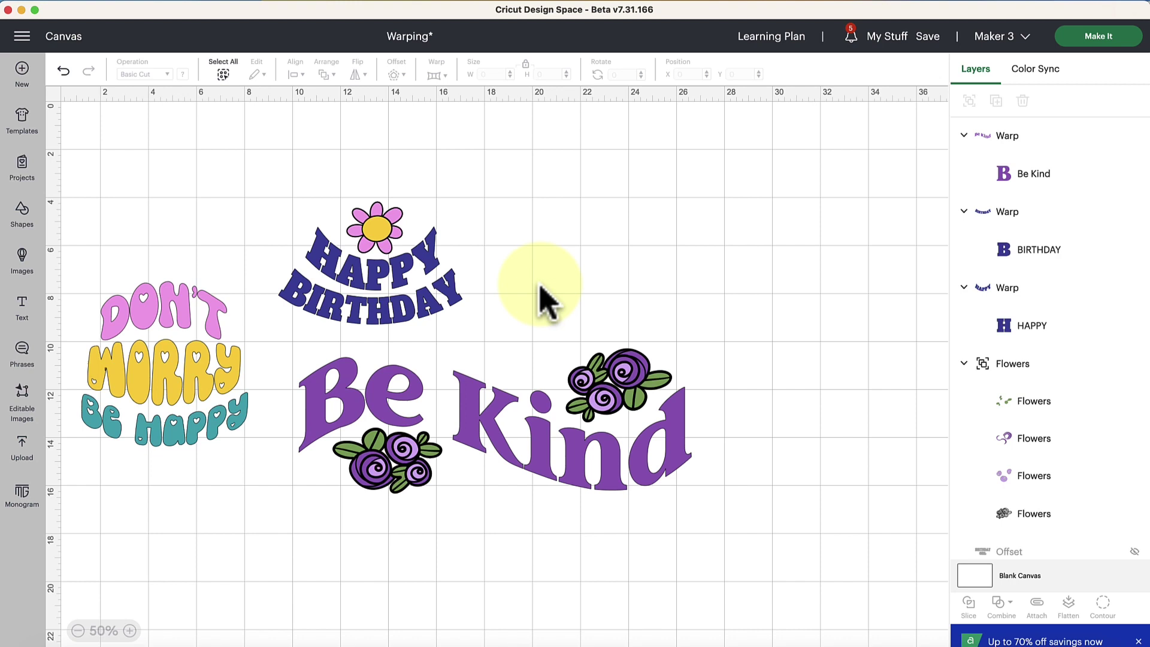
- Bring up the warp styles for the Don't text
{"action": "left_click", "coordinate": [137, 322]}
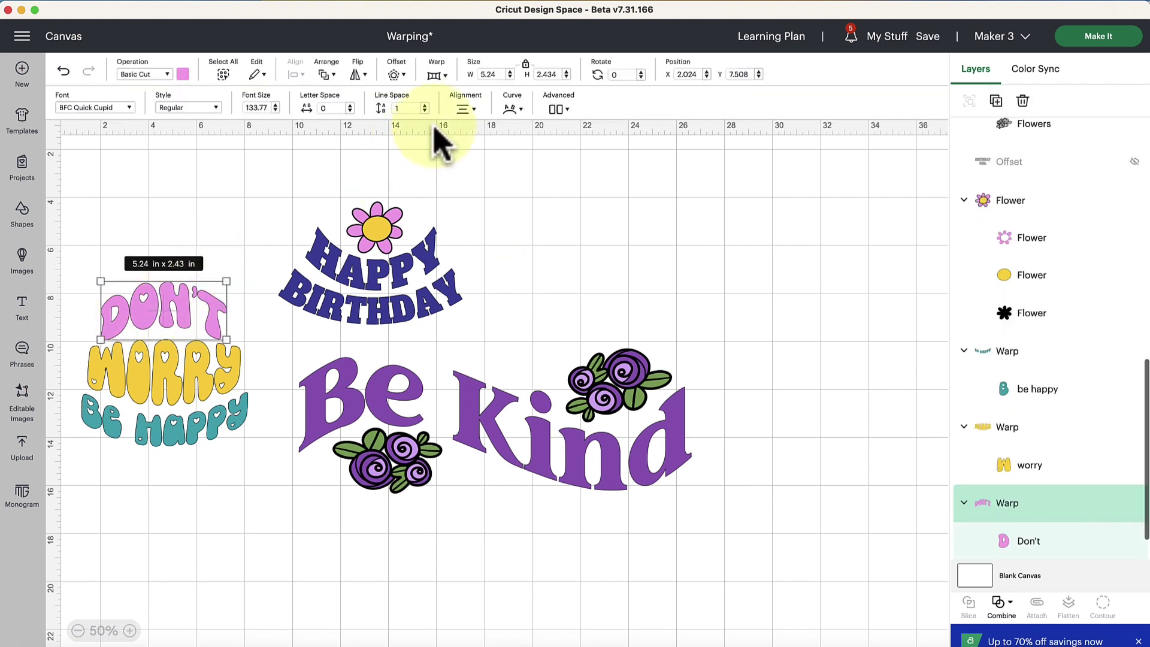
{"action": "left_click", "coordinate": [437, 75]}
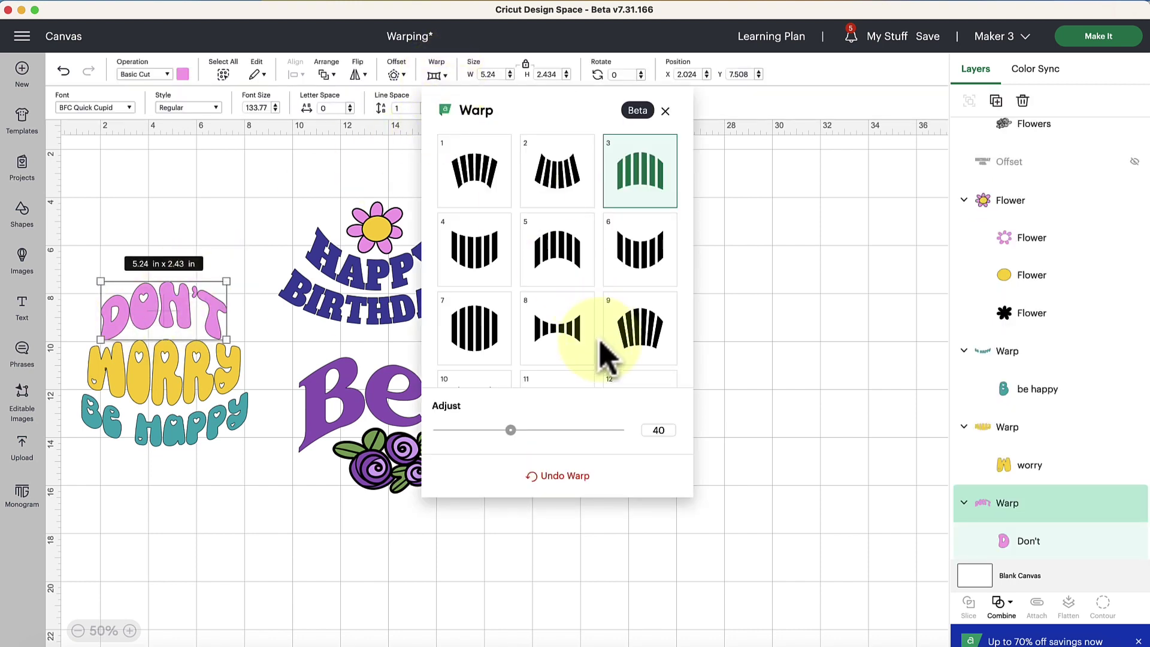
{"action": "scroll", "coordinate": [606, 360], "scroll_direction": "down", "scroll_amount": 3}
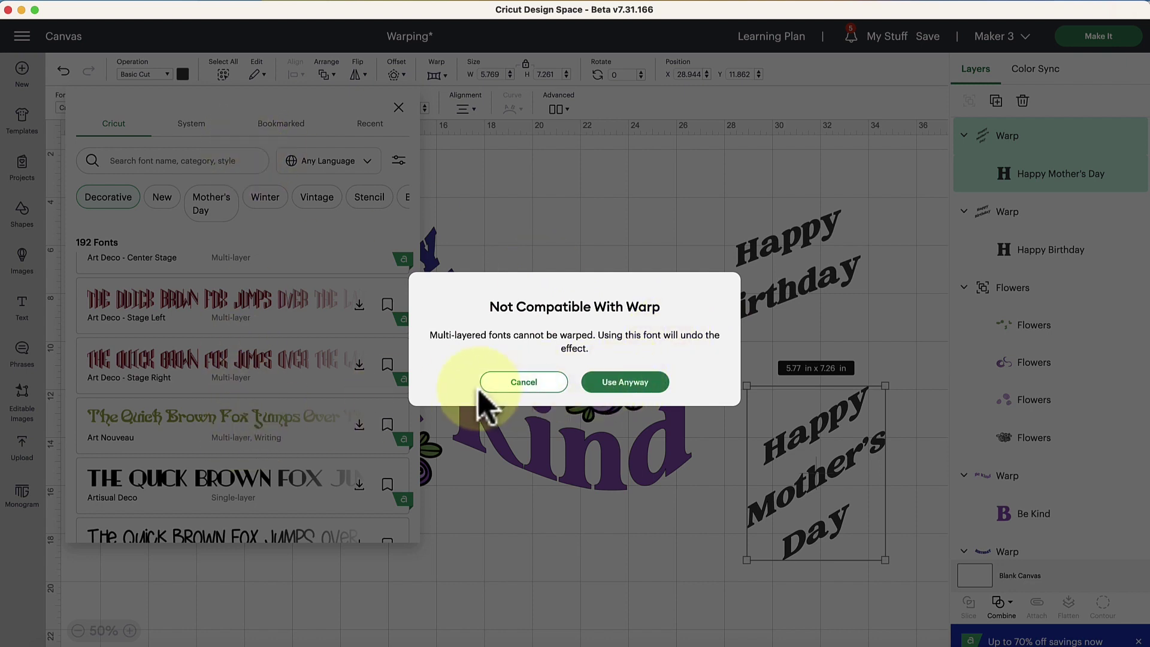
- Accept losing the warp, switch Happy Mother's Day to BFC Autumn Harvest, and place it below Happy Birthday
{"action": "left_click", "coordinate": [614, 391]}
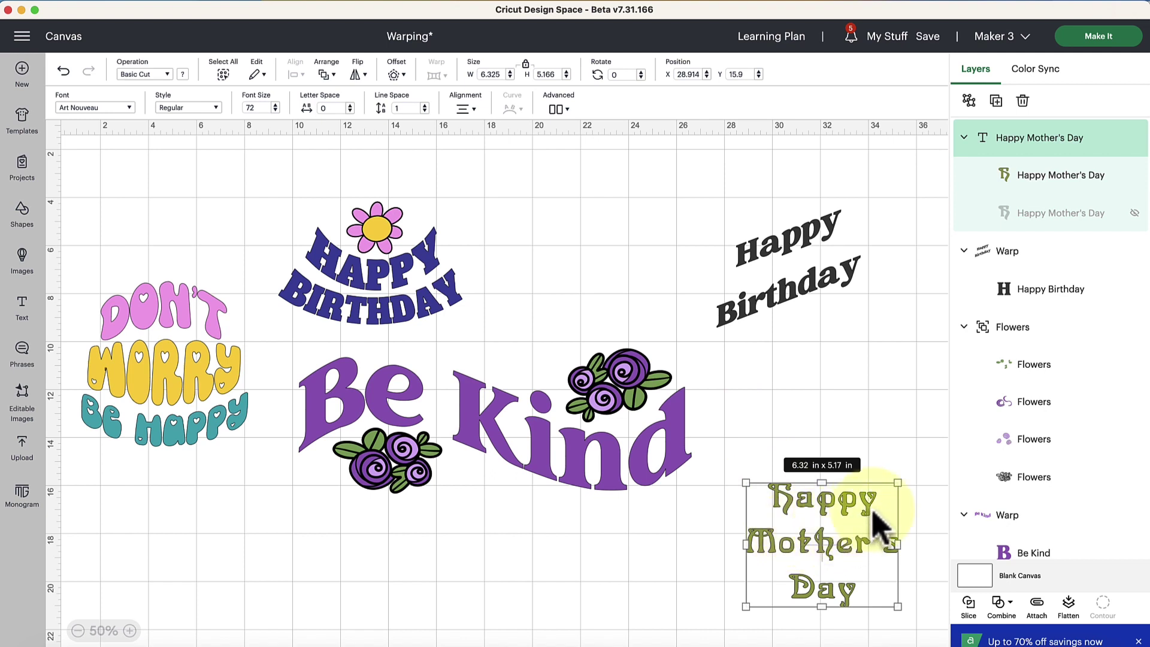
{"action": "left_click_drag", "start_coordinate": [877, 527], "coordinate": [862, 414]}
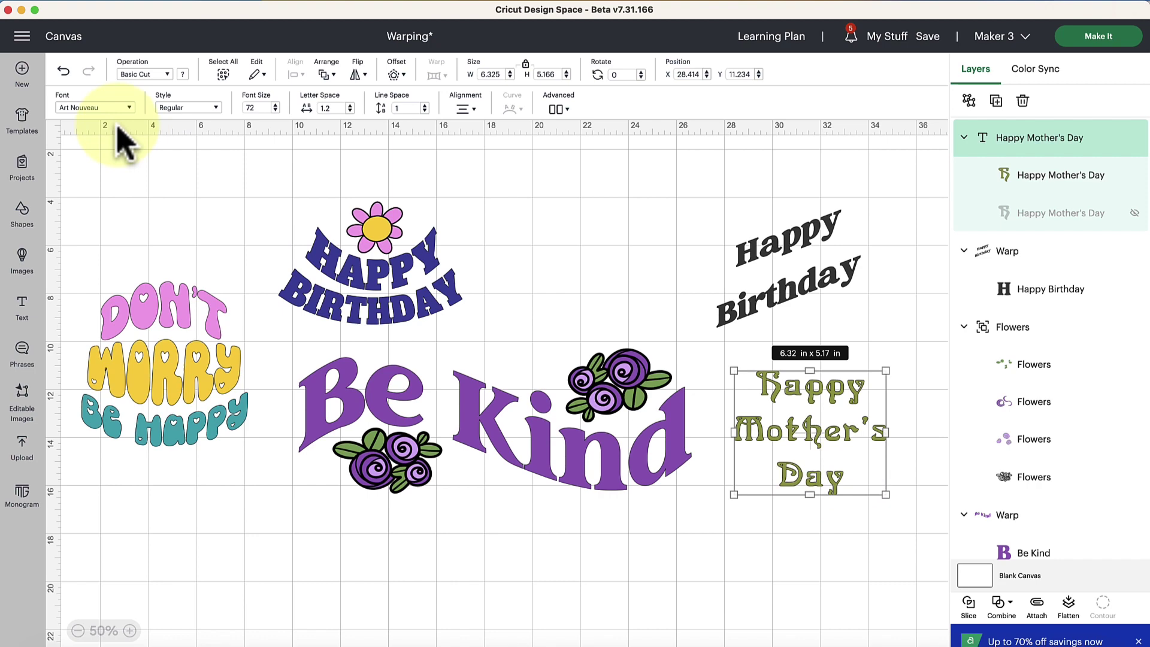
{"action": "left_click", "coordinate": [101, 108]}
{"action": "scroll", "coordinate": [205, 398], "scroll_direction": "down", "scroll_amount": 2}
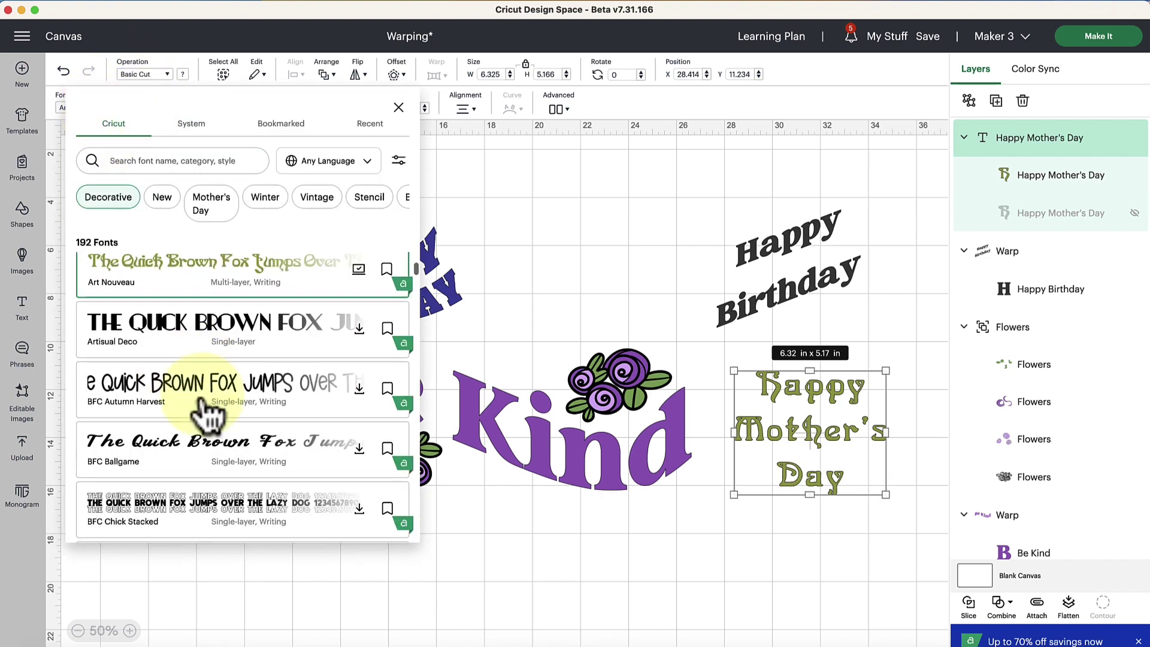
{"action": "left_click", "coordinate": [168, 386]}
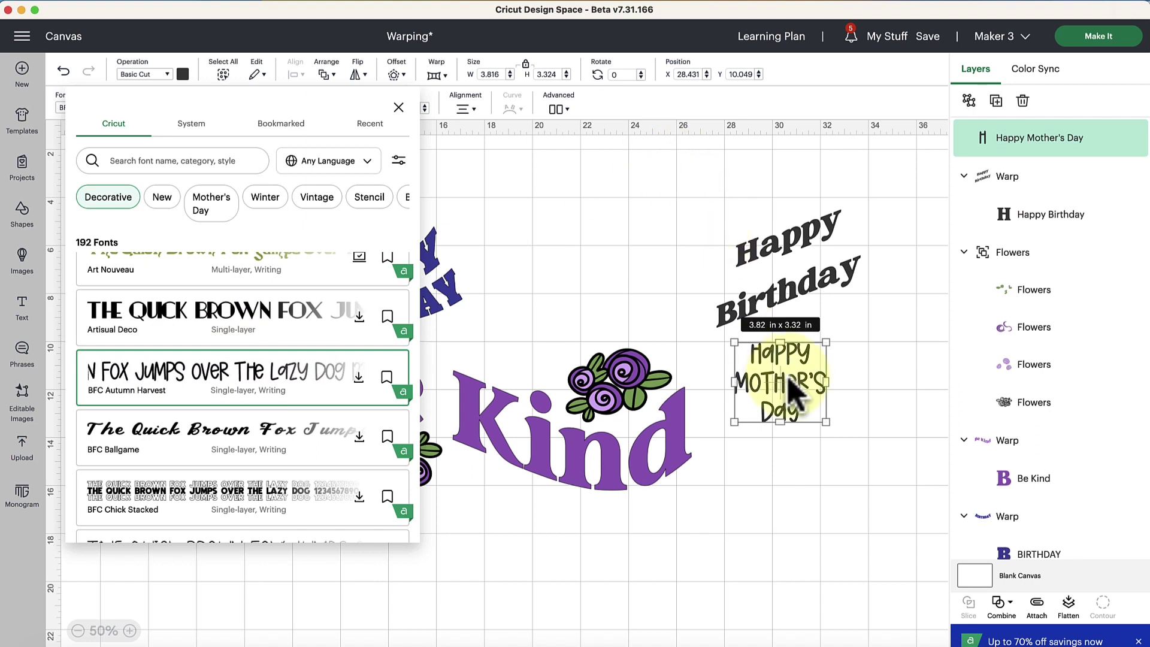
{"action": "left_click_drag", "start_coordinate": [790, 383], "coordinate": [824, 462]}
- Apply slant warp preset 22 to Happy Mother's Day, soften it to about 40, and move it under Happy Birthday
{"action": "left_click", "coordinate": [435, 75]}
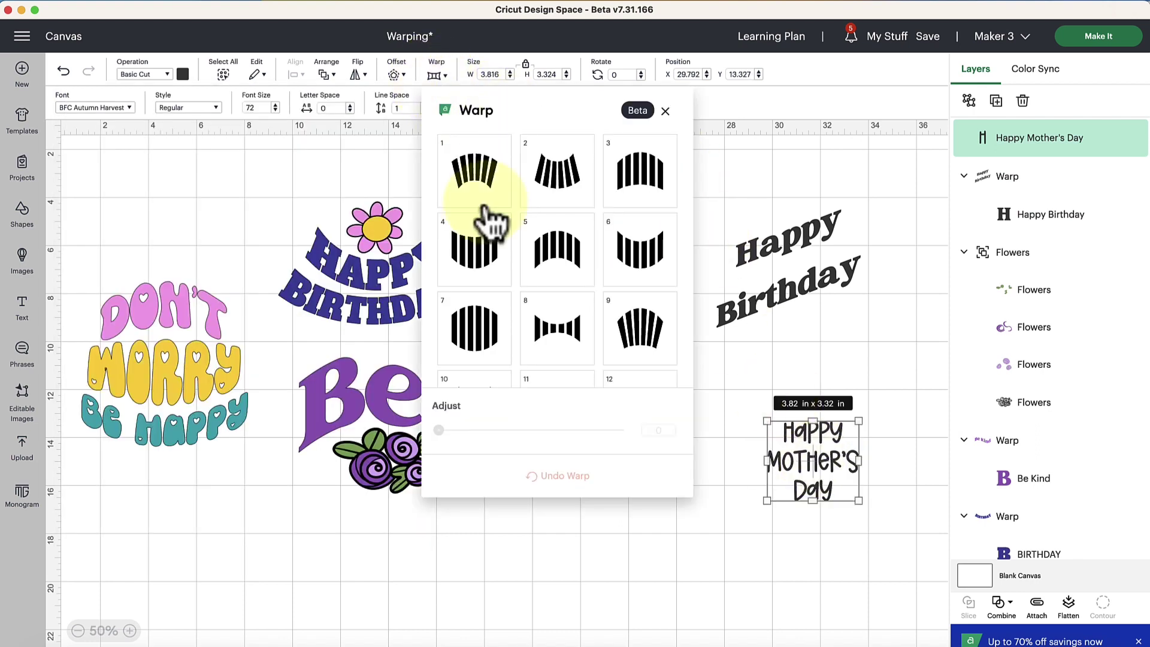
{"action": "scroll", "coordinate": [623, 354], "scroll_direction": "down", "scroll_amount": 3}
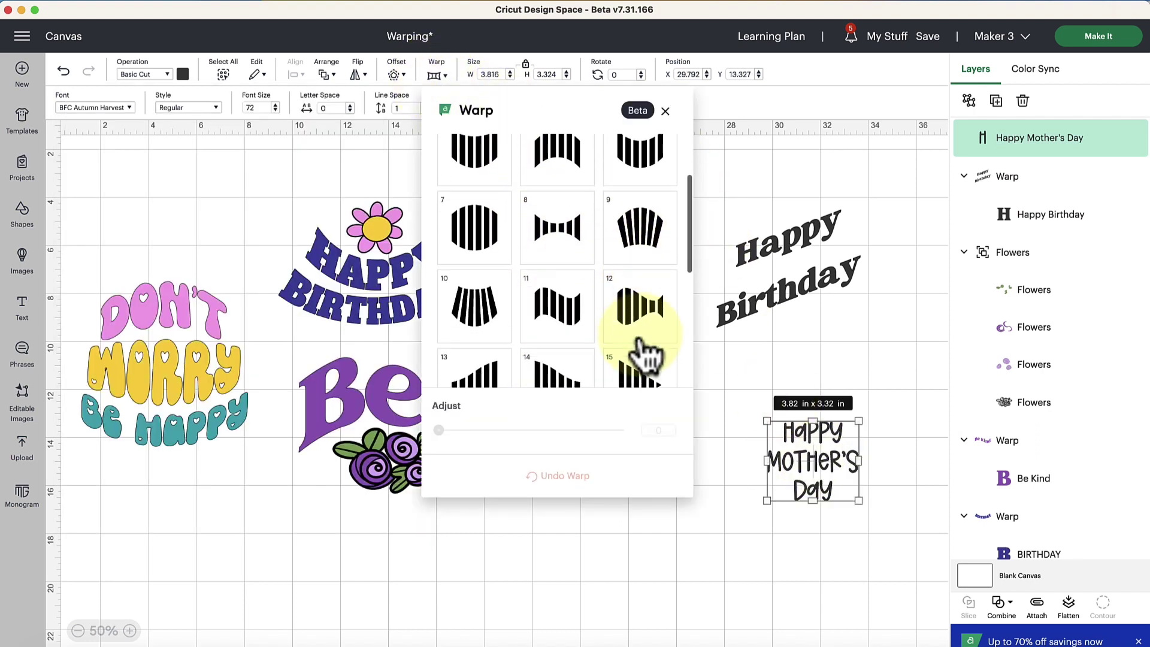
{"action": "scroll", "coordinate": [624, 324], "scroll_direction": "down", "scroll_amount": 5}
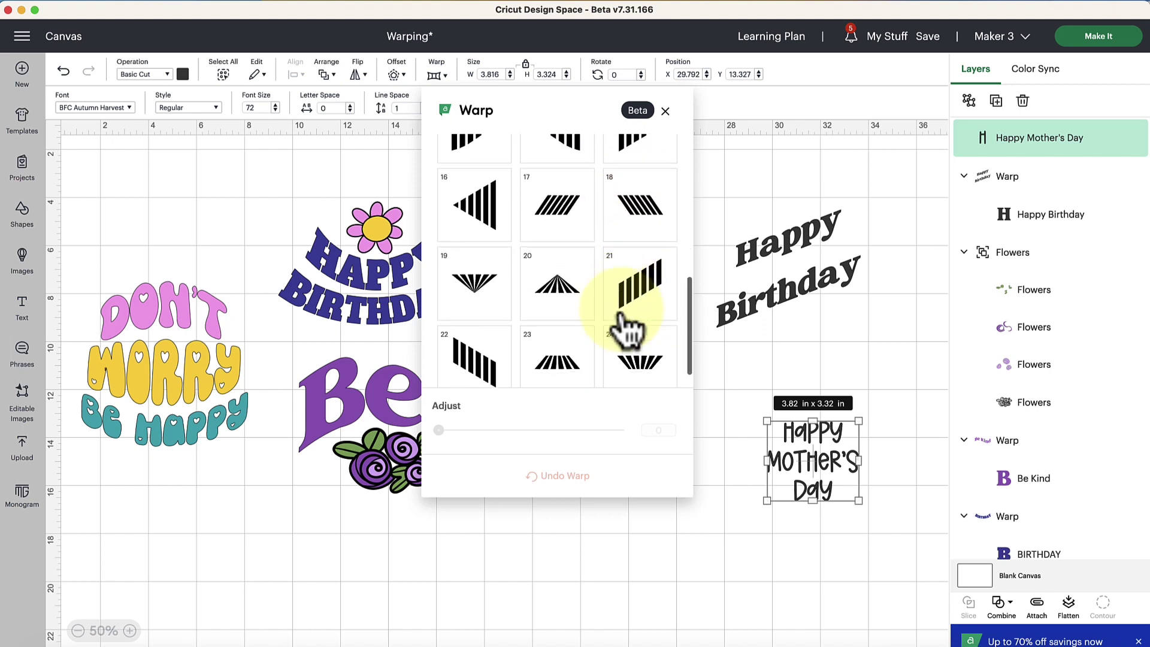
{"action": "left_click", "coordinate": [504, 360]}
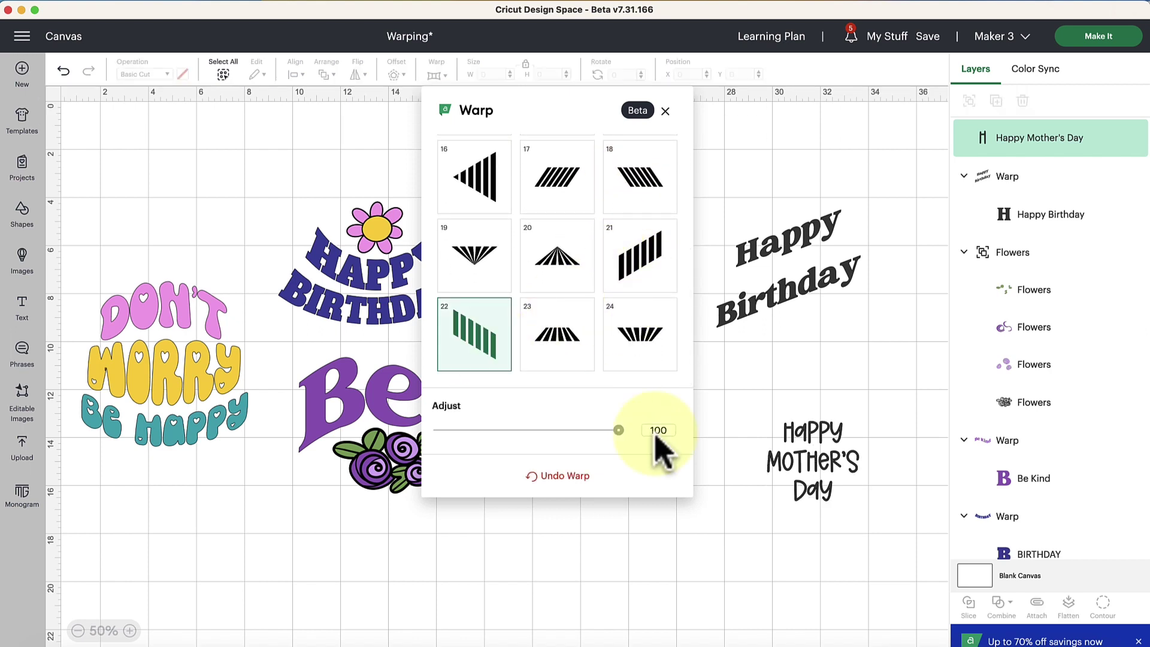
{"action": "left_click", "coordinate": [752, 561]}
{"action": "left_click", "coordinate": [770, 546]}
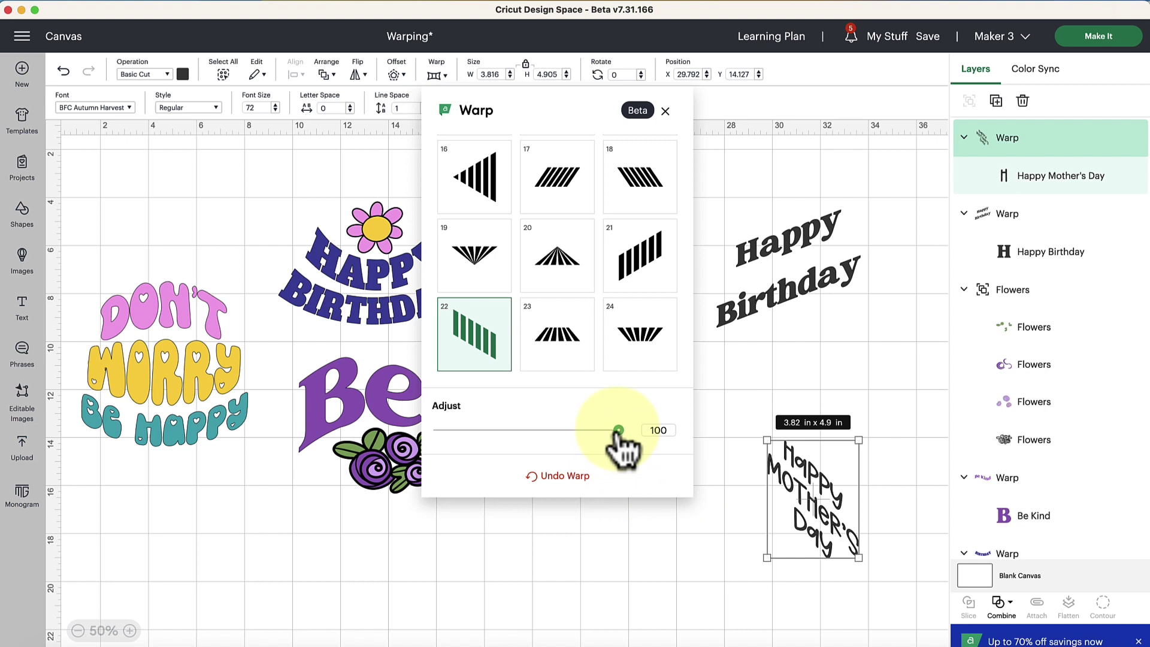
{"action": "left_click_drag", "start_coordinate": [619, 431], "coordinate": [516, 430]}
{"action": "left_click", "coordinate": [689, 595]}
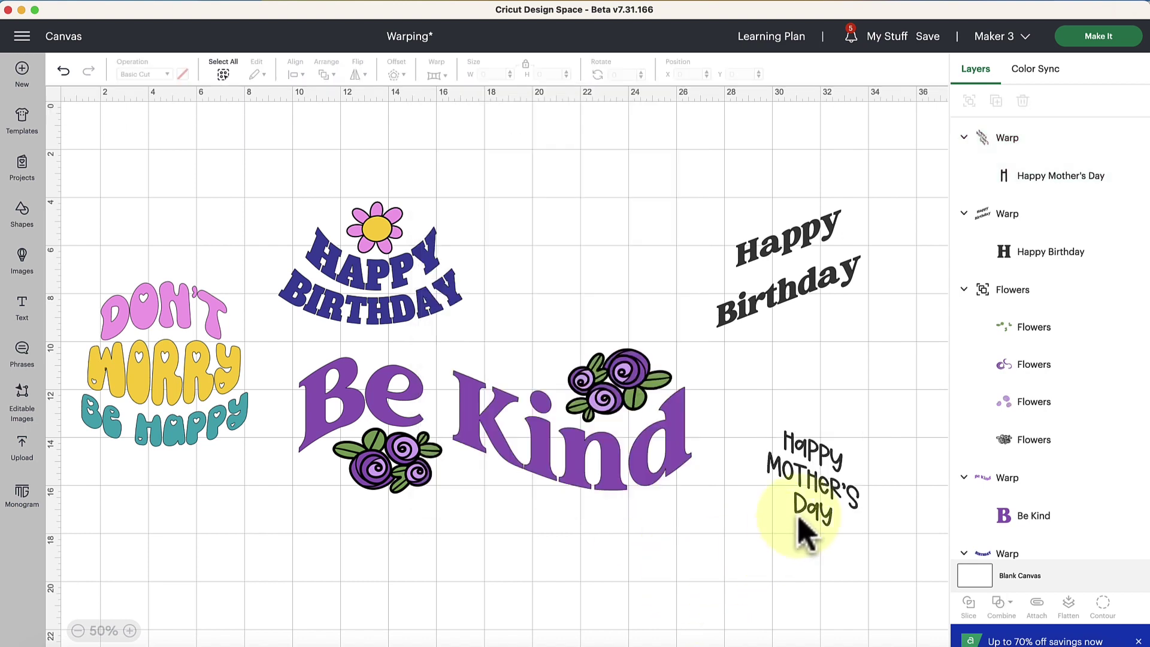
{"action": "left_click_drag", "start_coordinate": [806, 534], "coordinate": [817, 406]}
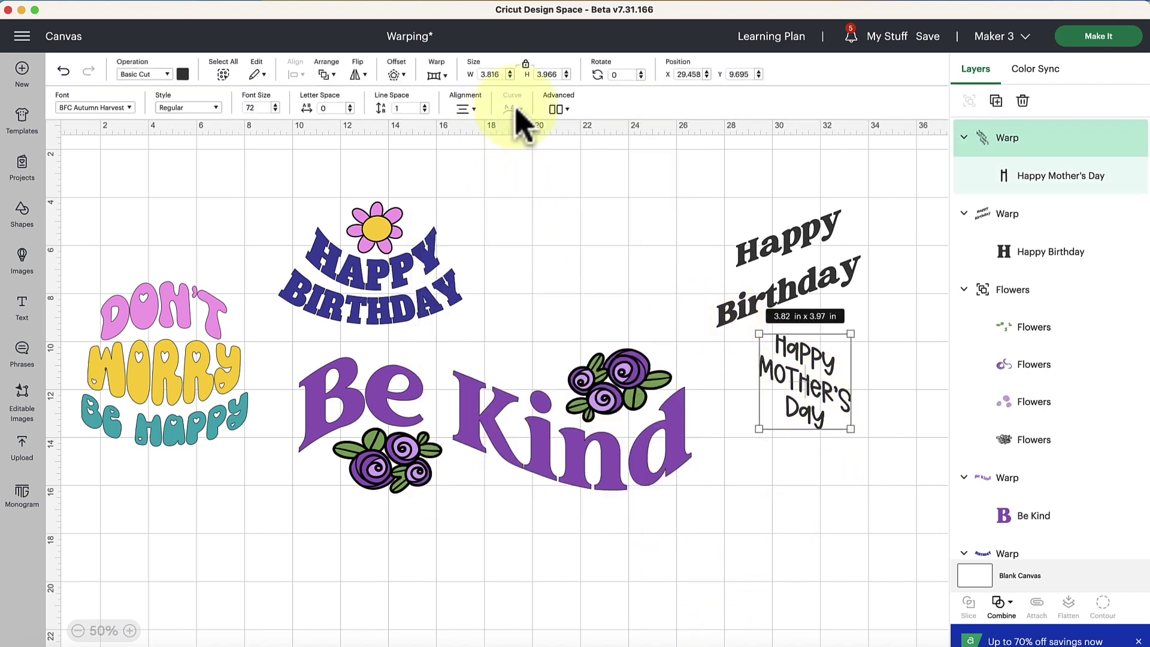
- Reduce the Happy Mother's Day line spacing to 0.4
{"action": "left_click", "coordinate": [558, 110]}
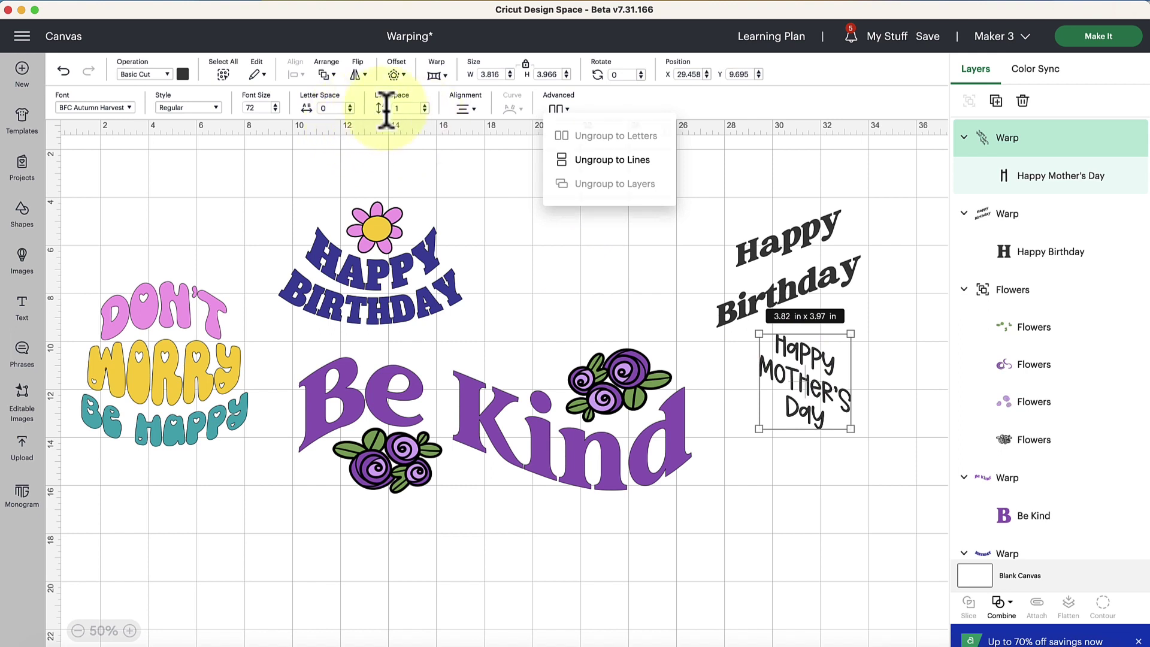
{"action": "left_click", "coordinate": [427, 127]}
{"action": "left_click", "coordinate": [424, 110]}
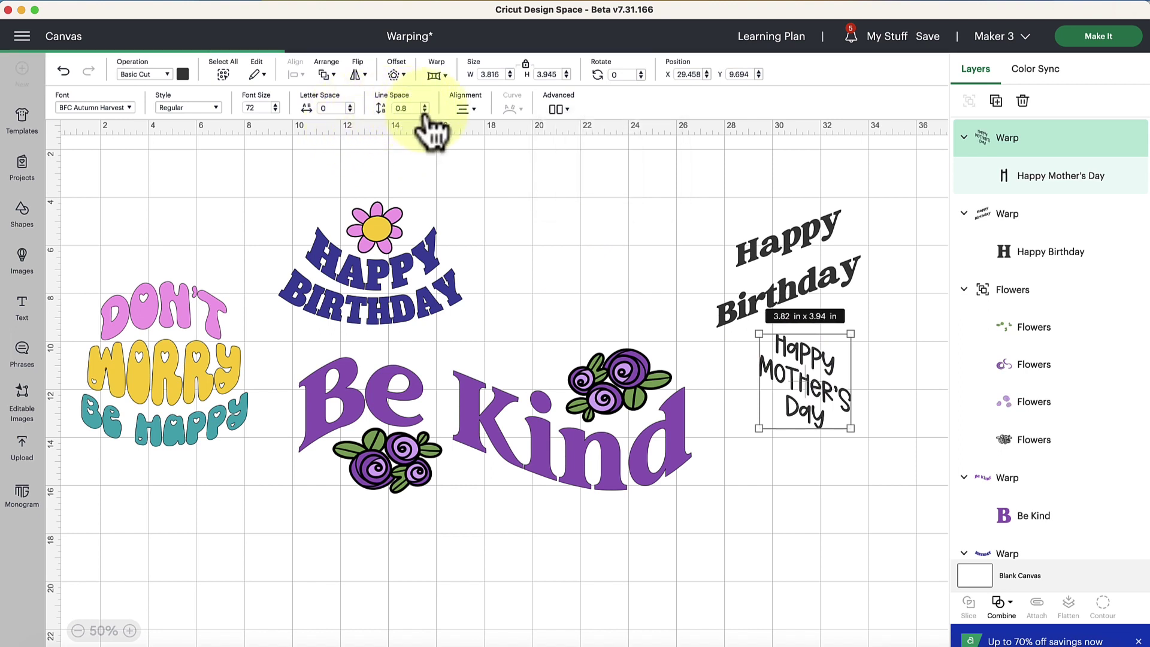
{"action": "left_click", "coordinate": [424, 111]}
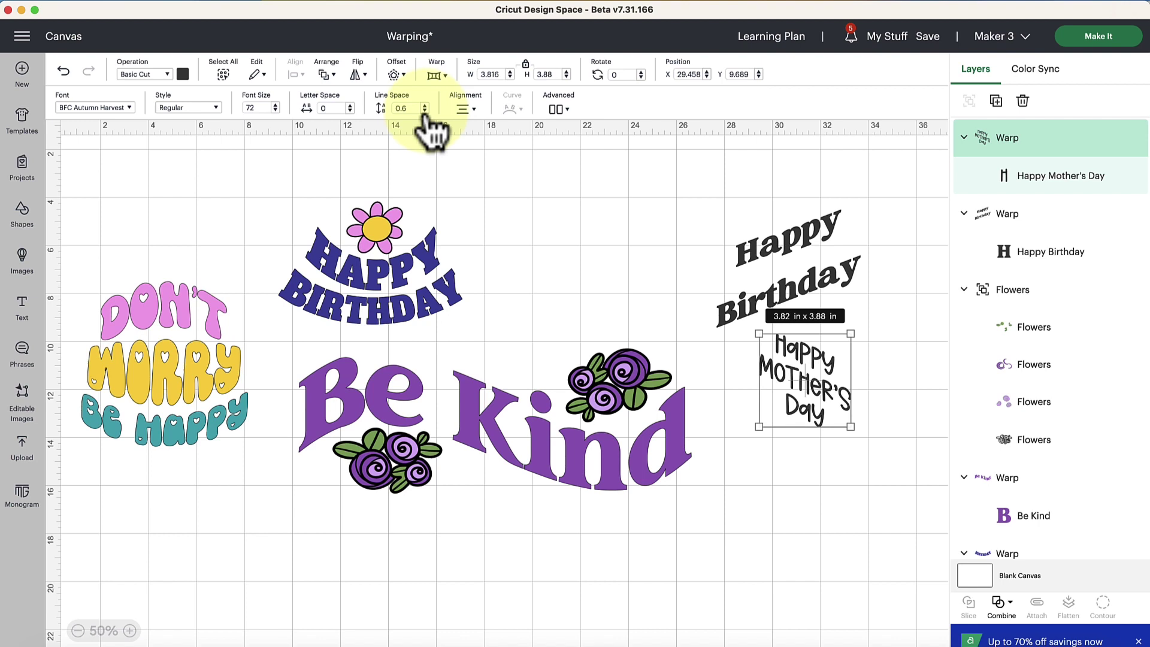
{"action": "left_click", "coordinate": [424, 112]}
- Ungroup Happy Mother's Day into separate lines via Advanced options
{"action": "left_click", "coordinate": [560, 109]}
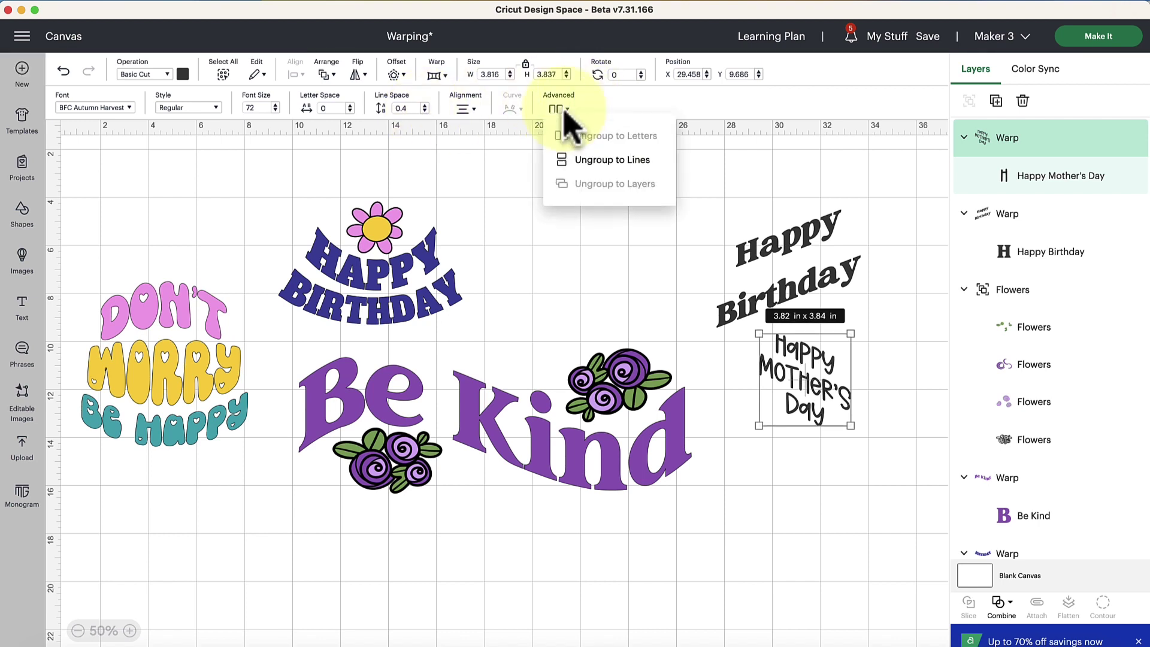
{"action": "left_click", "coordinate": [595, 163]}
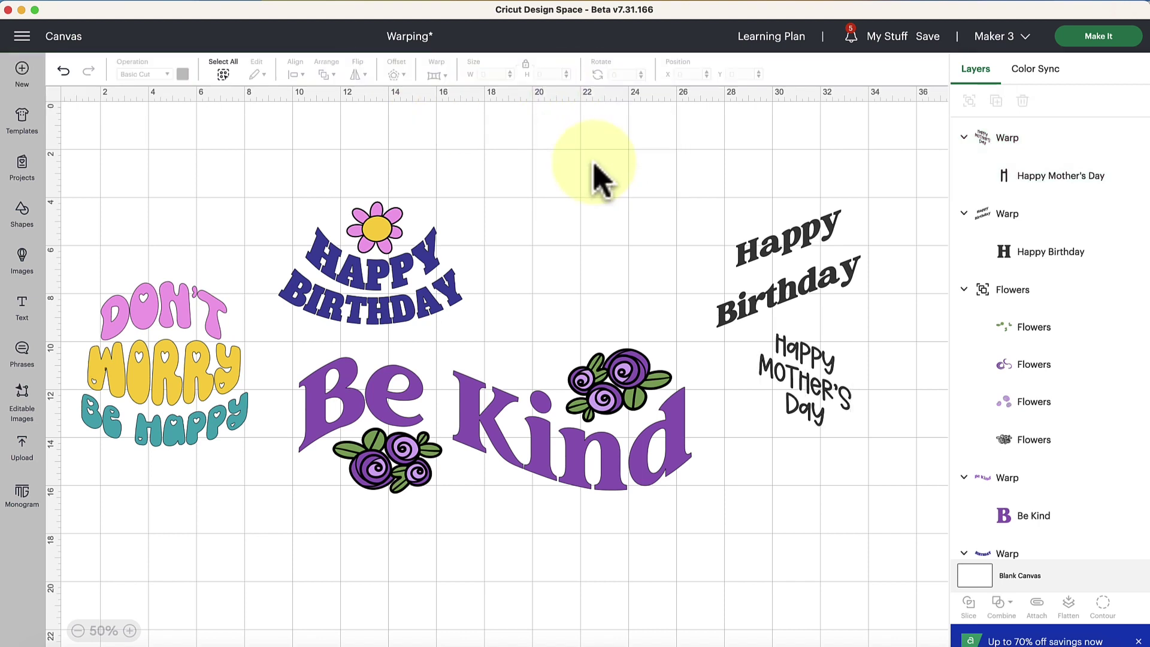
{"action": "left_click", "coordinate": [806, 395]}
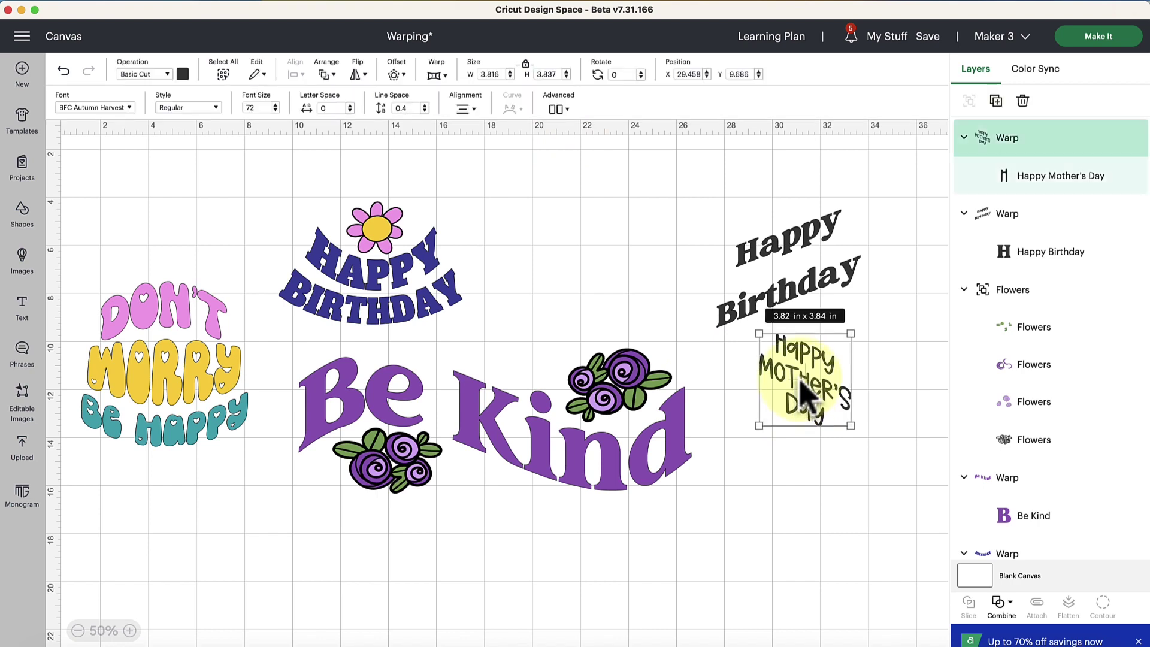
{"action": "left_click", "coordinate": [559, 110]}
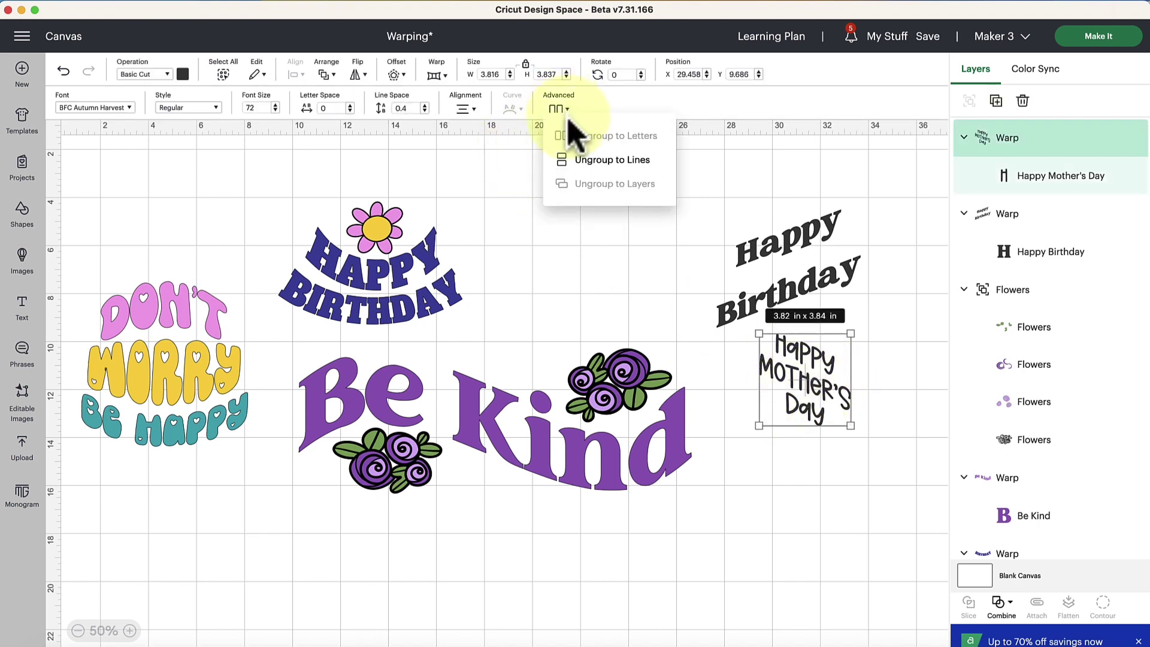
{"action": "left_click", "coordinate": [612, 169]}
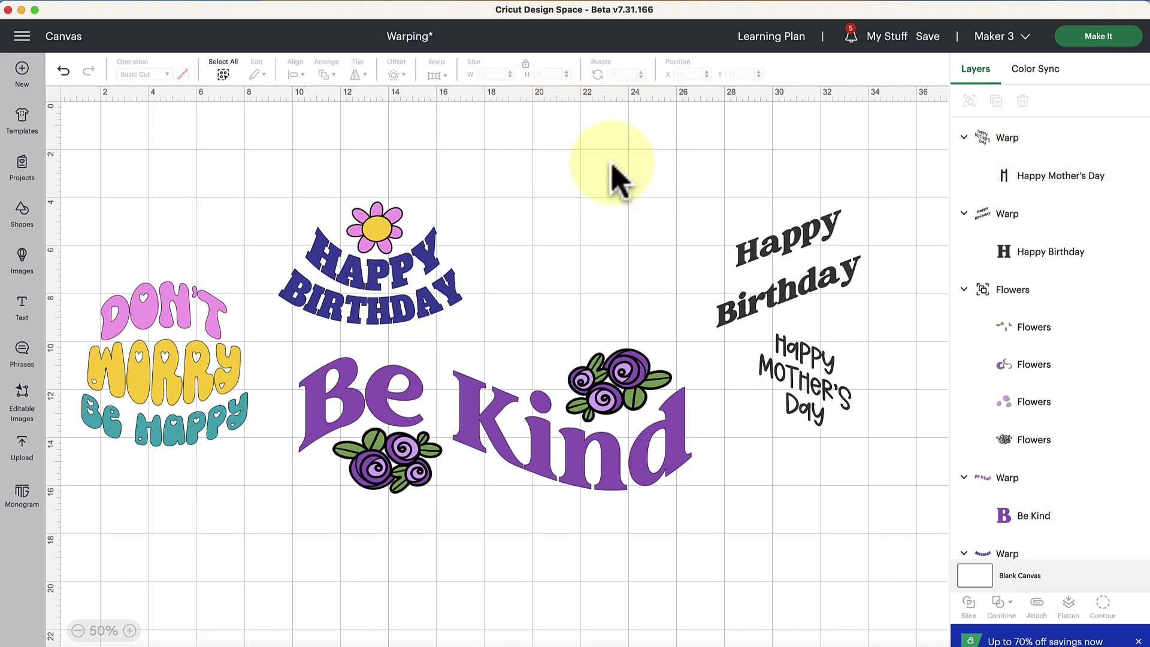
{"action": "left_click", "coordinate": [821, 392]}
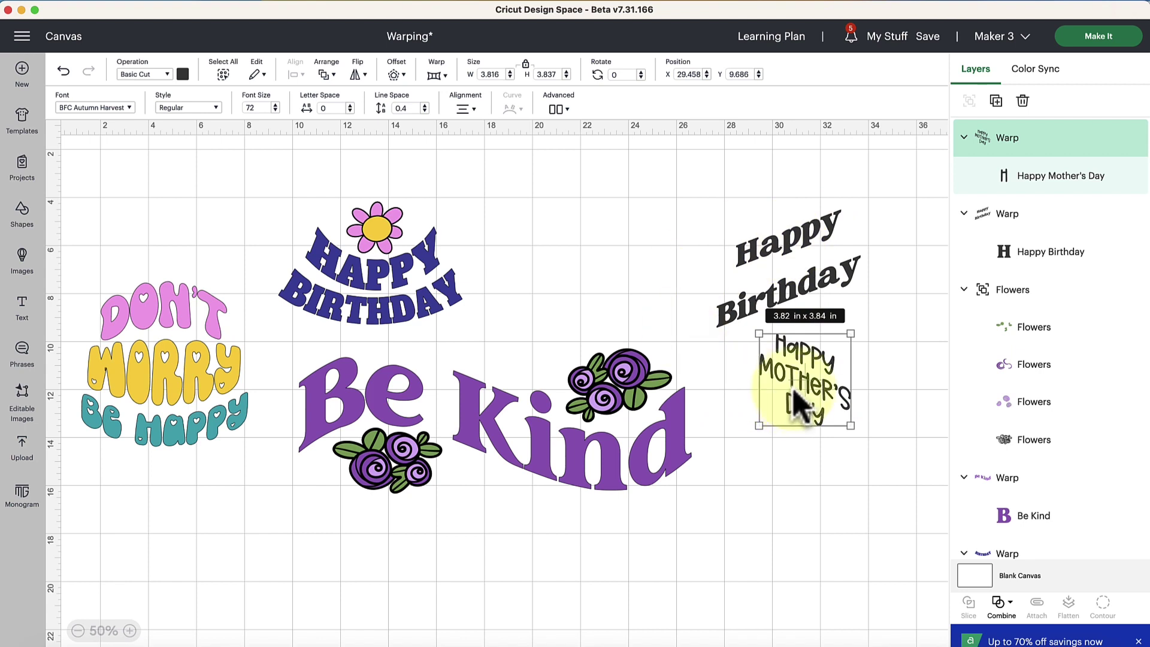
{"action": "left_click", "coordinate": [784, 473]}
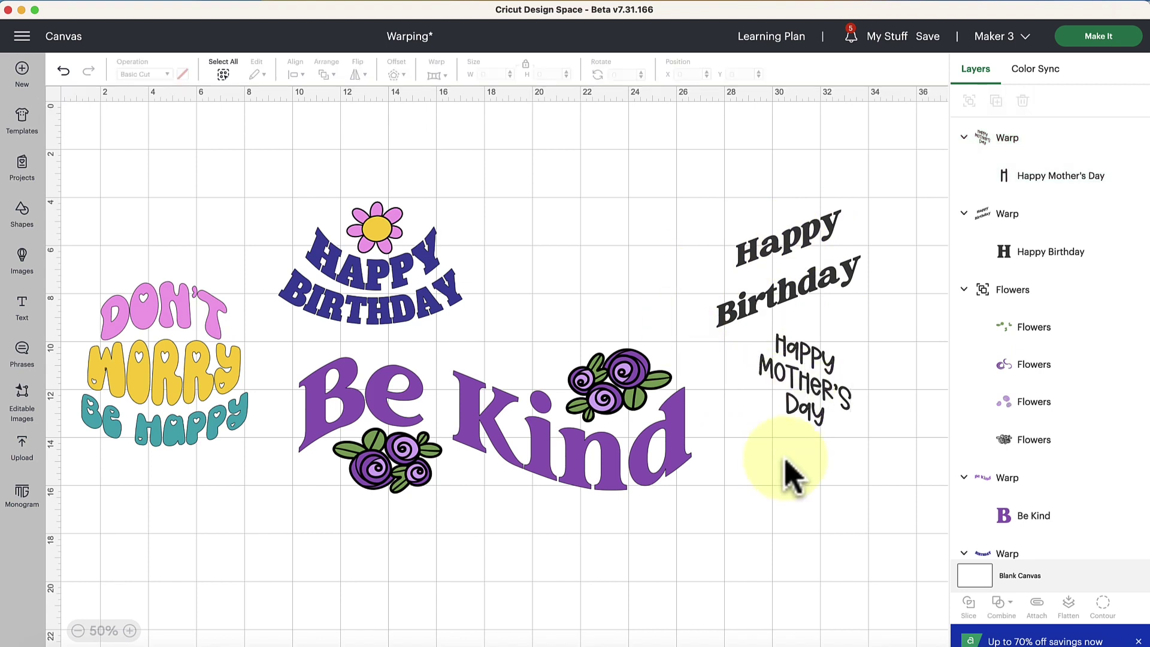